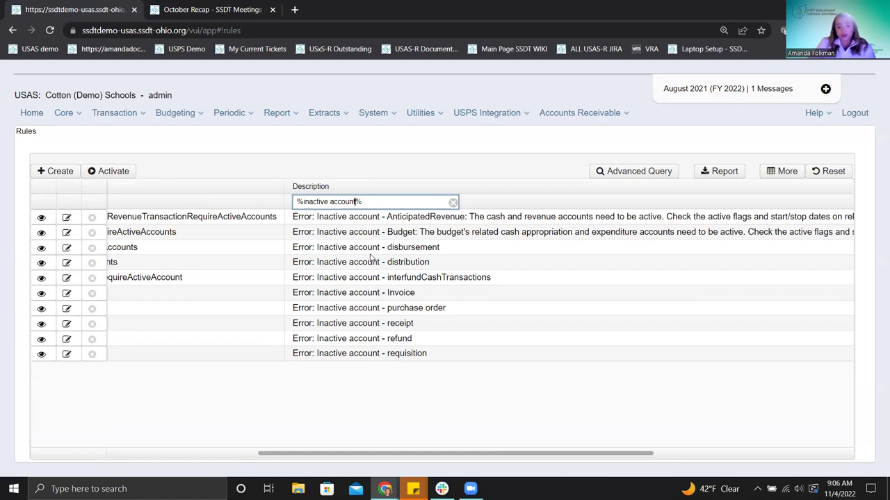
- View the details of the BudgetTransactionRequireActiveAccounts rule among the inactive-account rules, and close them
{"action": "left_click_drag", "start_coordinate": [373, 454], "coordinate": [273, 470]}
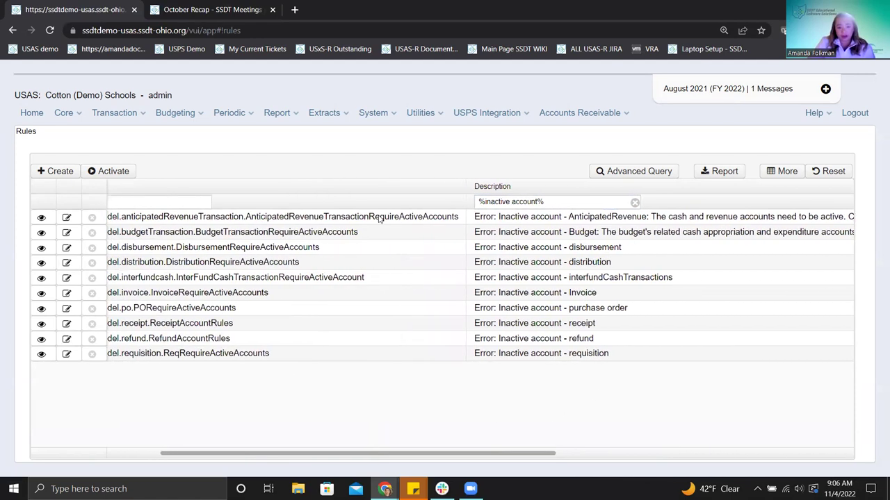
{"action": "left_click_drag", "start_coordinate": [571, 217], "coordinate": [624, 219]}
{"action": "left_click_drag", "start_coordinate": [238, 232], "coordinate": [271, 233]}
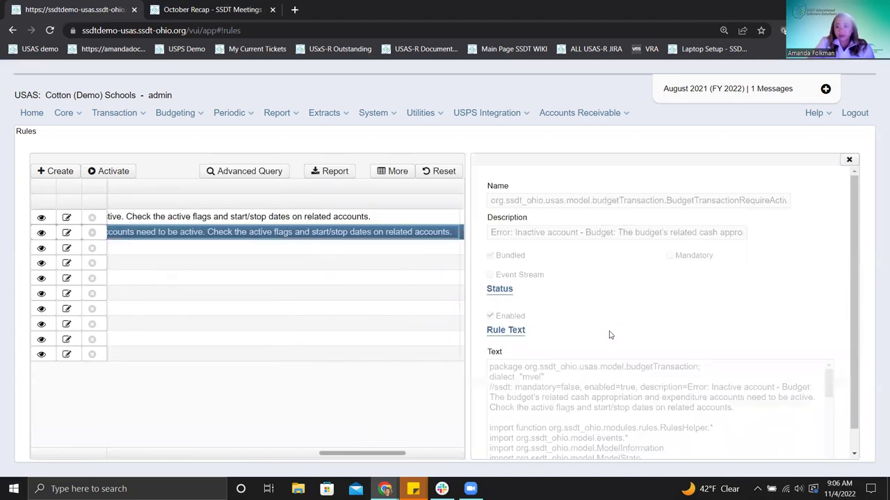
{"action": "left_click", "coordinate": [848, 160]}
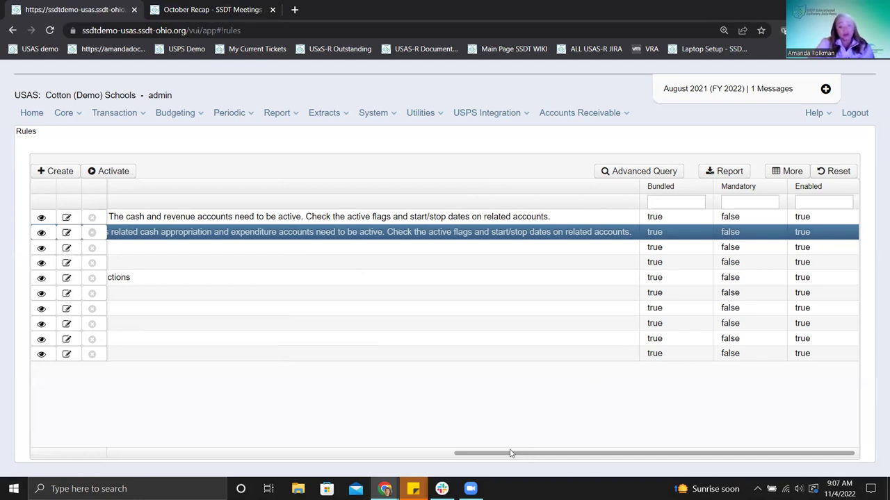
- Review the inactive-account rules' descriptions and Enabled column, and read the October Recap notes on the new budgeting rules
{"action": "left_click_drag", "start_coordinate": [516, 456], "coordinate": [335, 460]}
{"action": "scroll", "coordinate": [334, 460], "scroll_direction": "right", "scroll_amount": 1}
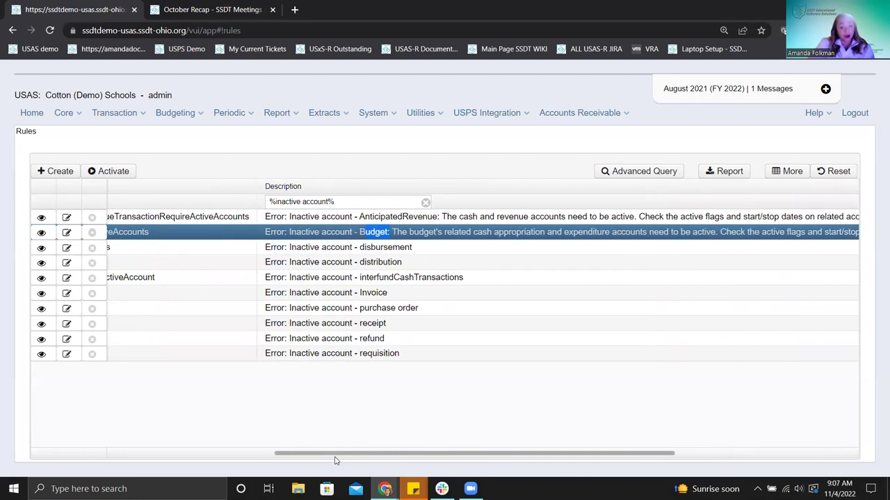
{"action": "scroll", "coordinate": [338, 458], "scroll_direction": "right", "scroll_amount": 10}
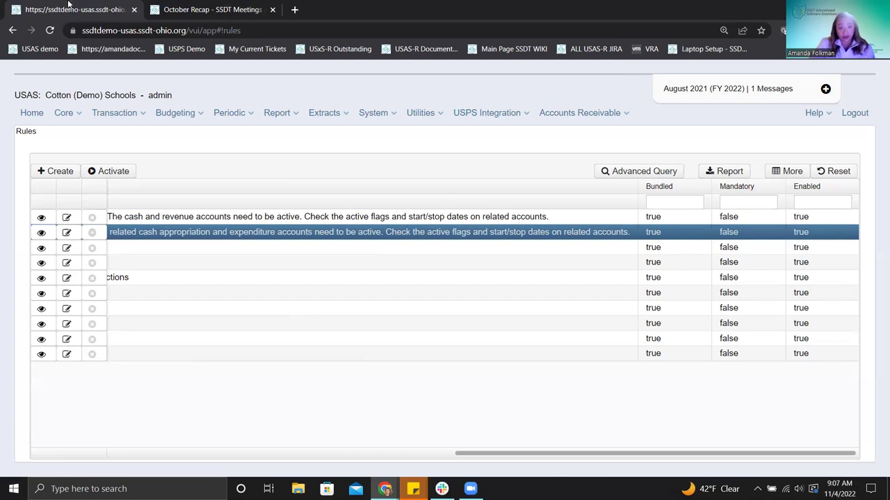
{"action": "left_click", "coordinate": [182, 16]}
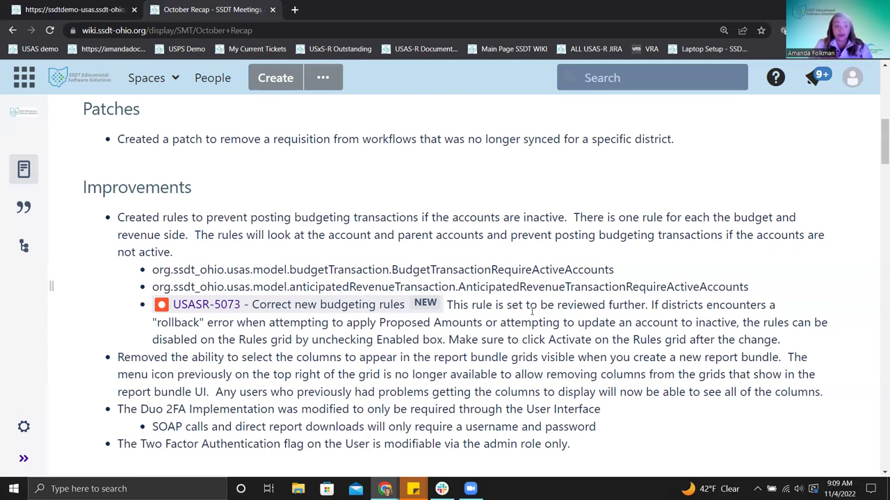
- Disable the inactive-account budget transaction rule in USAS, save it, and activate the rules
{"action": "left_click", "coordinate": [68, 13]}
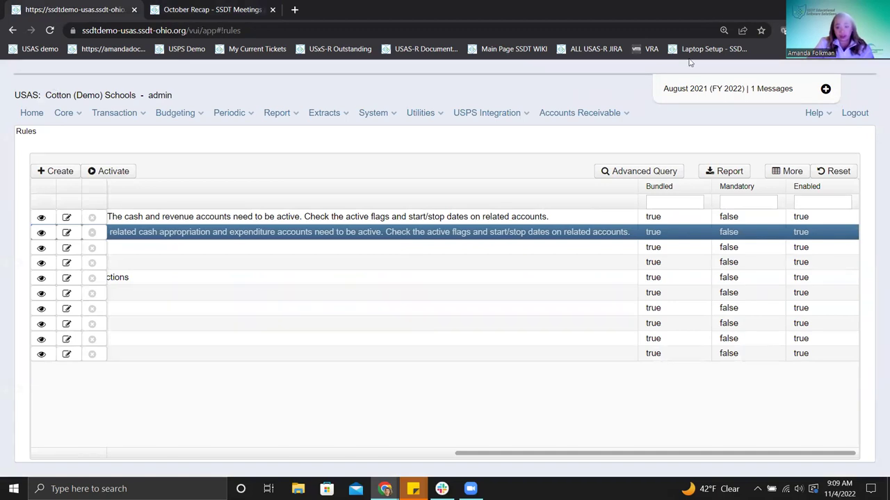
{"action": "left_click", "coordinate": [66, 233]}
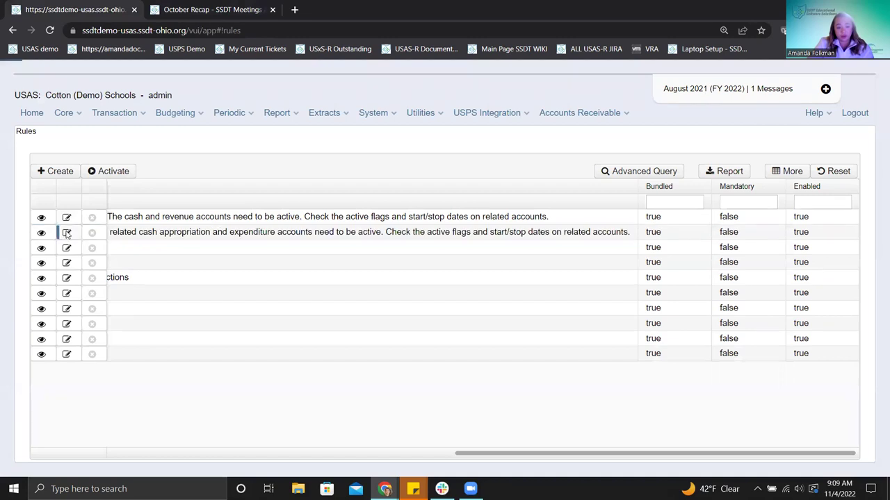
{"action": "left_click", "coordinate": [33, 263]}
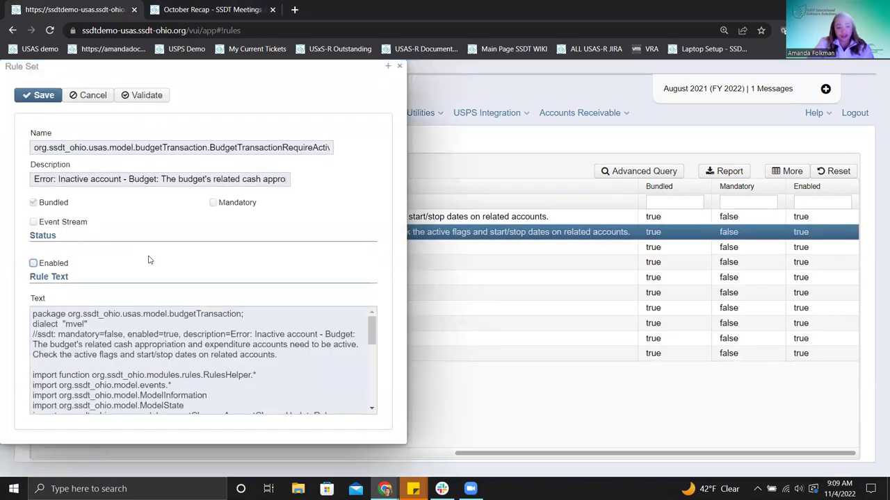
{"action": "left_click", "coordinate": [41, 96]}
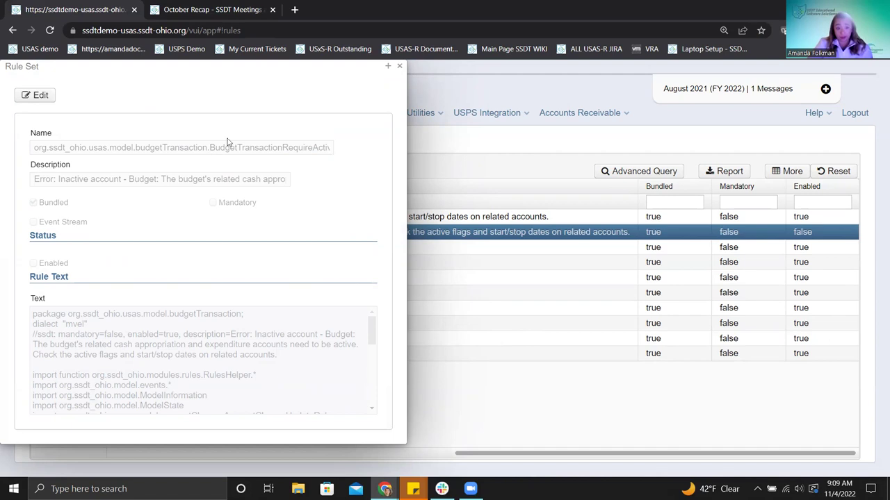
{"action": "left_click", "coordinate": [399, 66]}
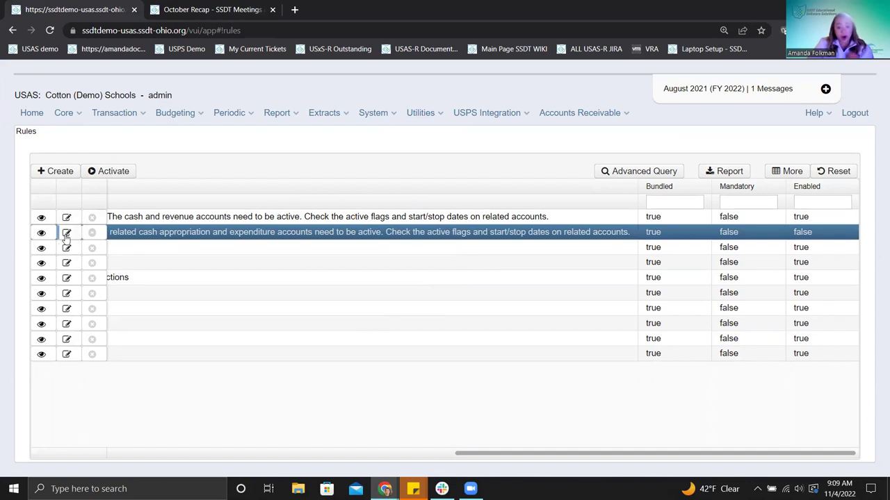
{"action": "left_click", "coordinate": [115, 173]}
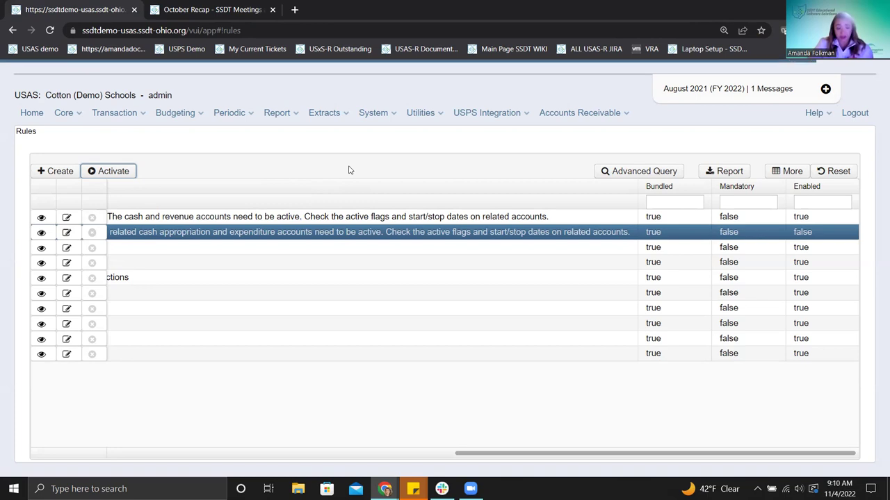
- Revisit the USASR-5073 note in the October Recap and dismiss the rules activation message in USAS
{"action": "left_click", "coordinate": [190, 10]}
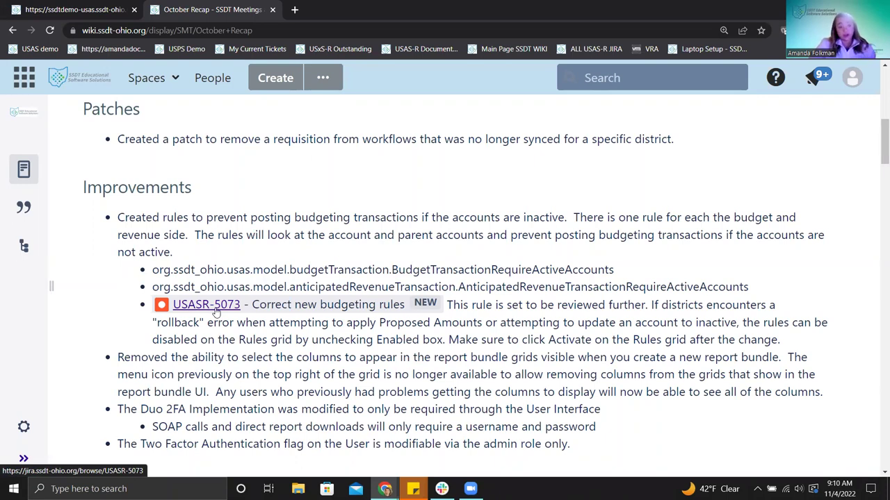
{"action": "left_click", "coordinate": [196, 299]}
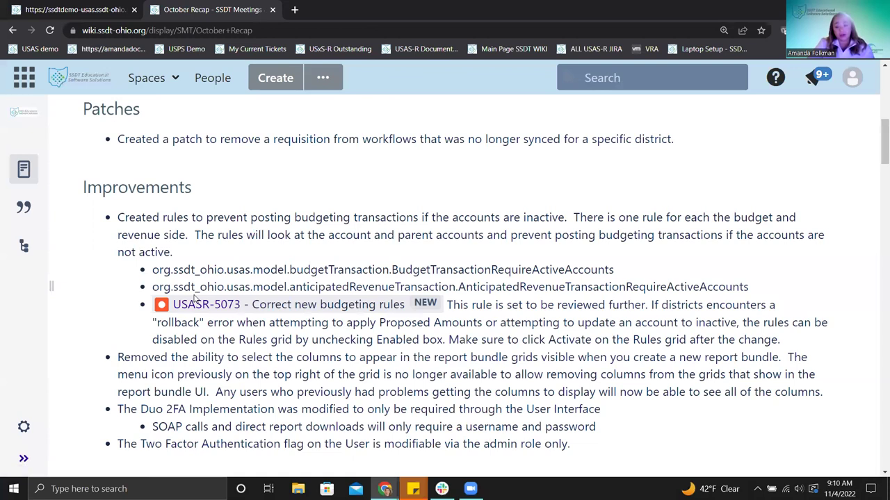
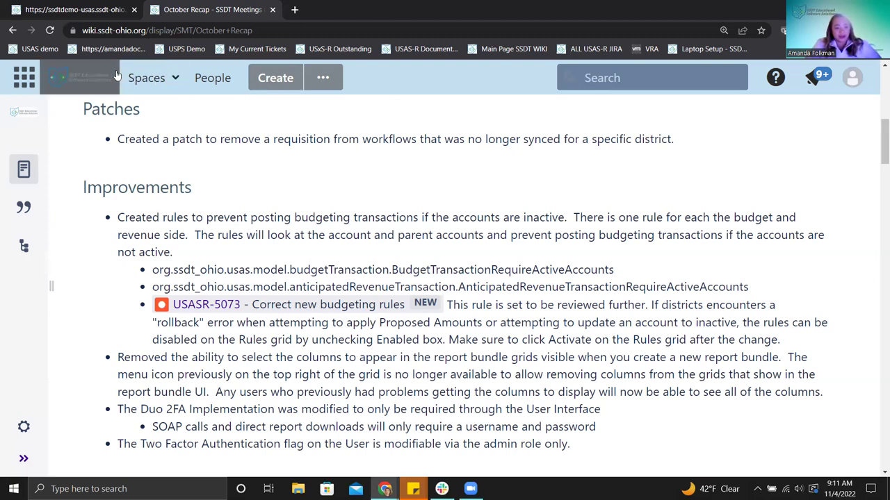
{"action": "left_click", "coordinate": [79, 14]}
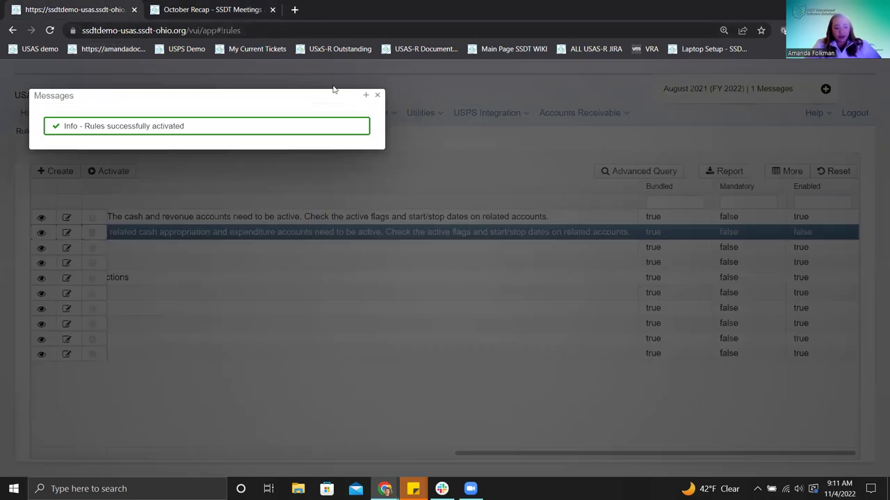
{"action": "left_click", "coordinate": [378, 95]}
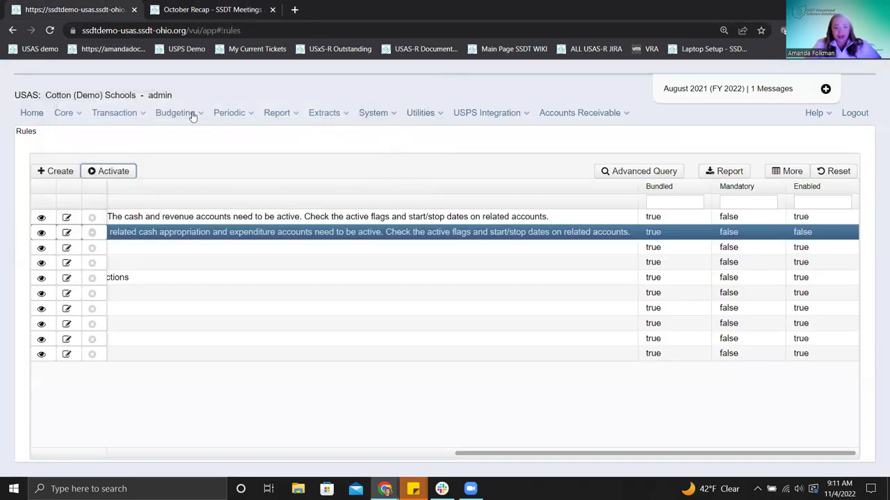
- Examine the report grids in a maximized new report bundle form from the Report Bundle Manager, and cancel the form
{"action": "left_click", "coordinate": [271, 118]}
{"action": "left_click", "coordinate": [278, 133]}
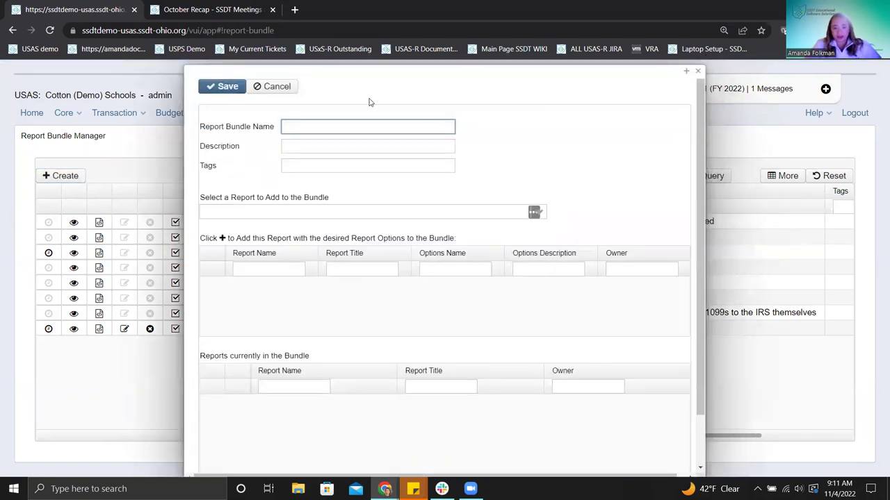
{"action": "left_click", "coordinate": [686, 70]}
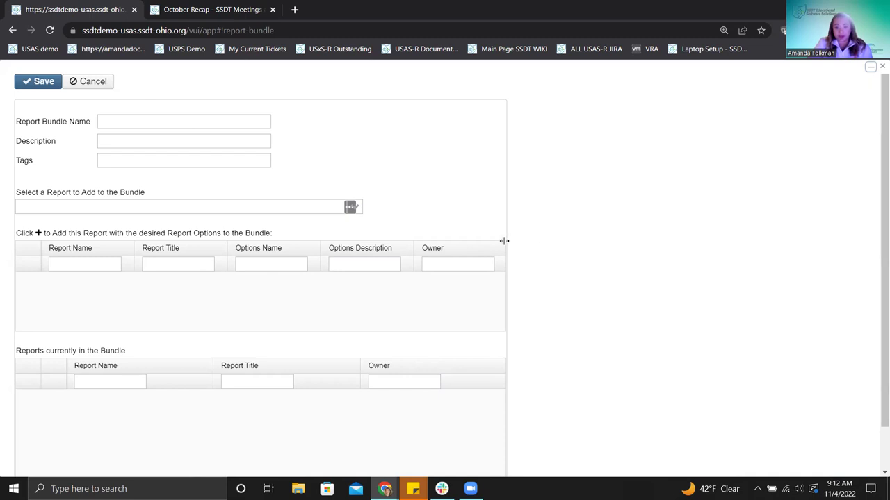
{"action": "left_click", "coordinate": [110, 83]}
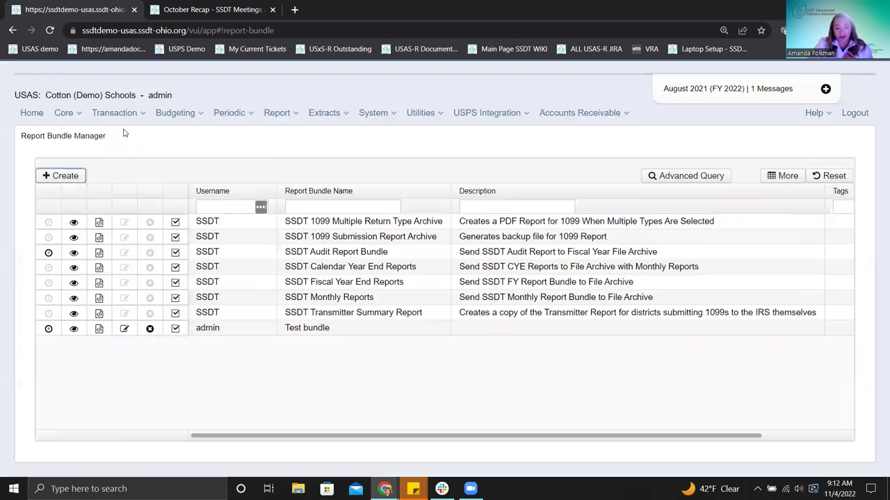
- Read the October Recap improvements on report bundle columns and two-factor authentication, and return to USAS
{"action": "left_click", "coordinate": [178, 10]}
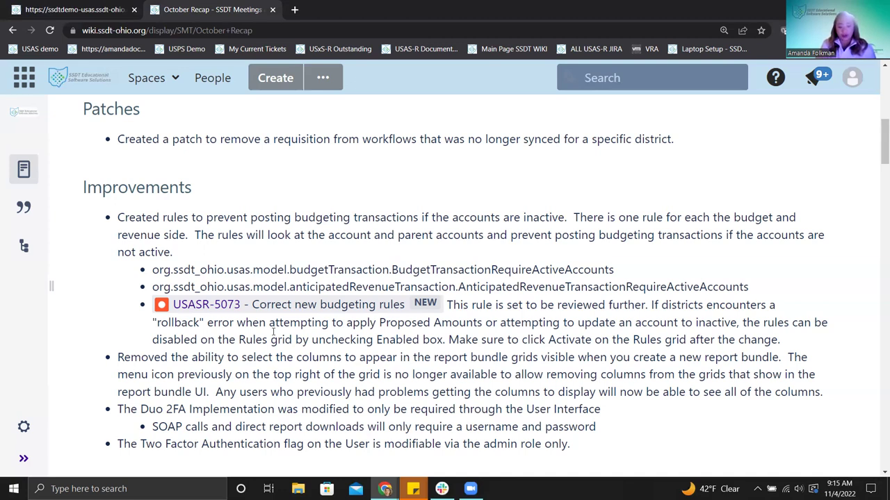
{"action": "left_click", "coordinate": [43, 12]}
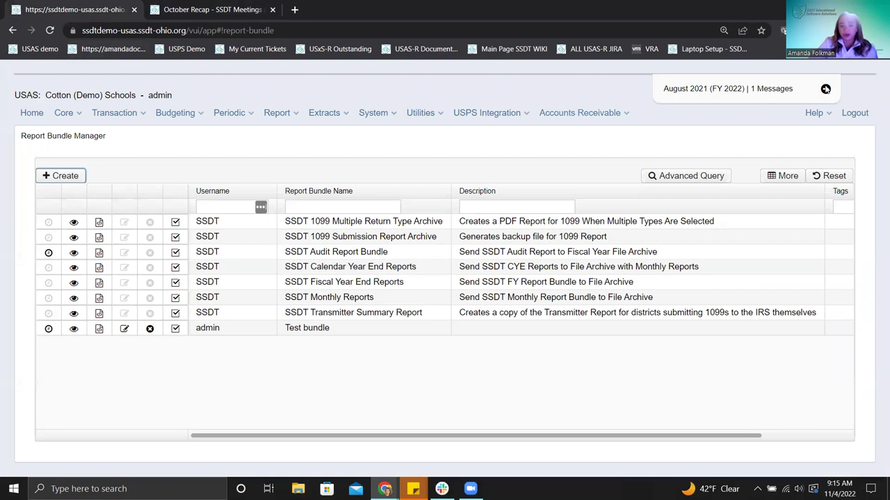
- Log out of the admin account, sign in as amanager with the account password, and dismiss the offer to save it
{"action": "left_click", "coordinate": [291, 112]}
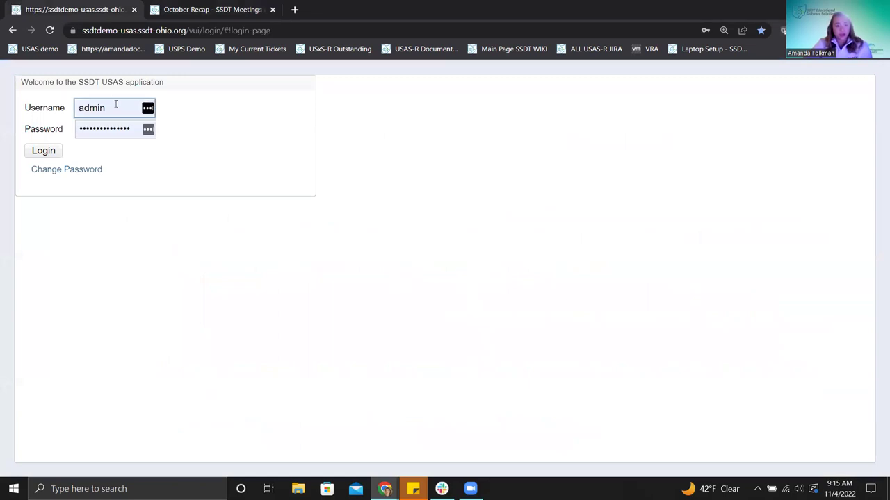
{"action": "left_click", "coordinate": [115, 104]}
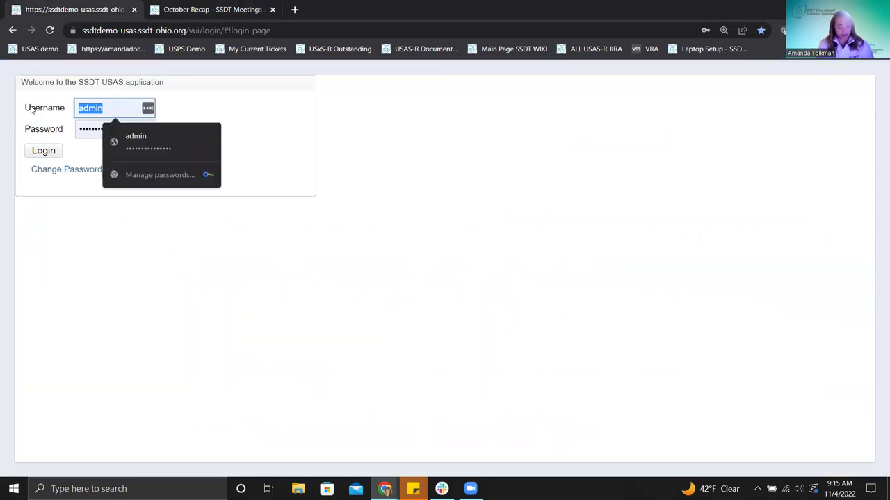
{"action": "type", "text": "amanager"}
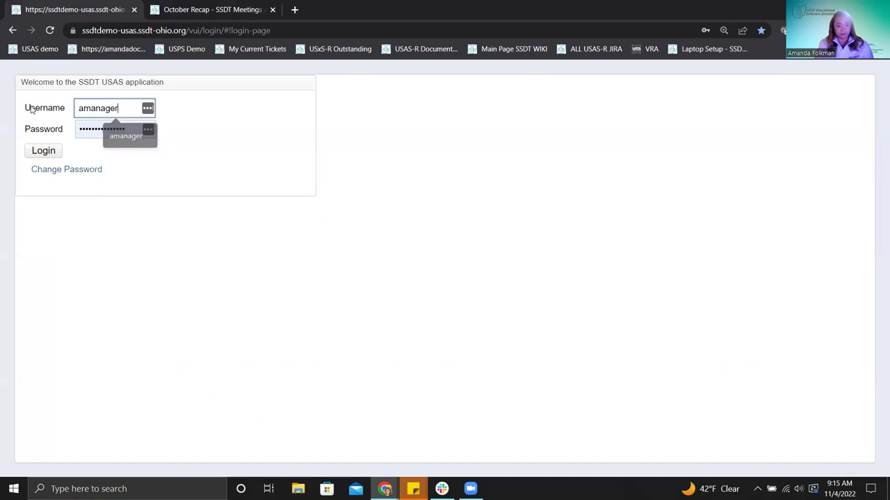
{"action": "key", "text": "Tab"}
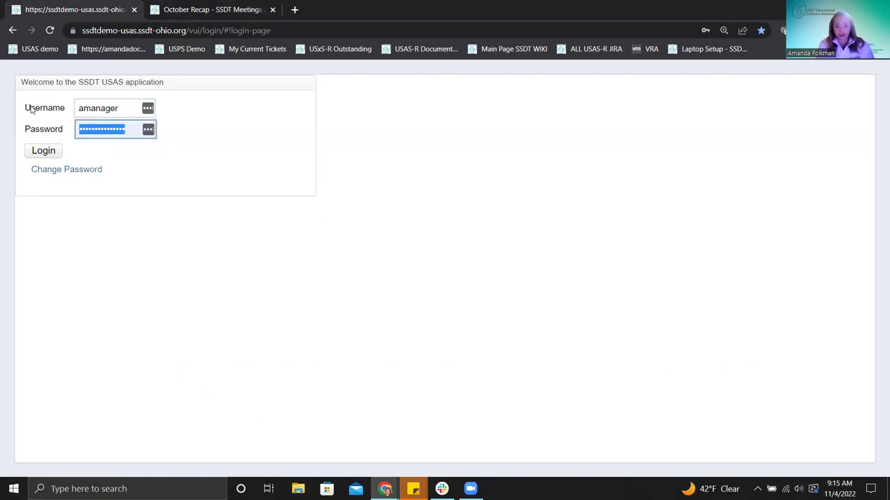
{"action": "type", "text": "••••"}
{"action": "key", "text": "Return"}
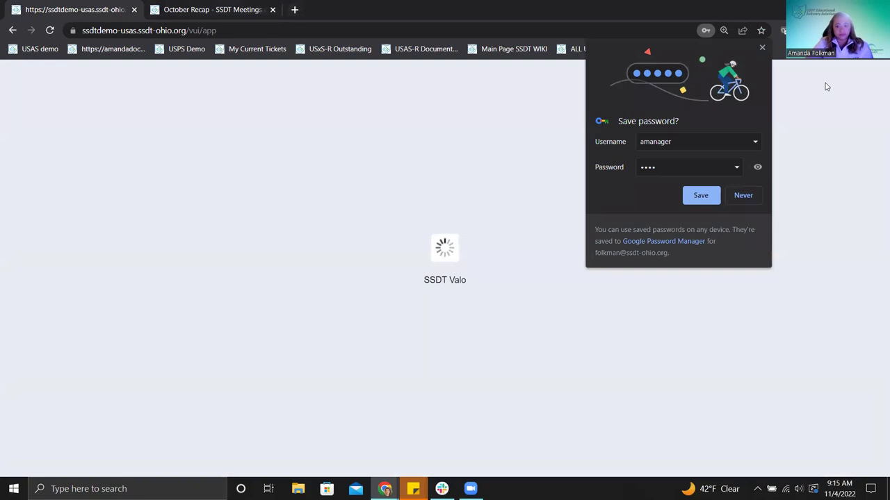
{"action": "left_click", "coordinate": [763, 48]}
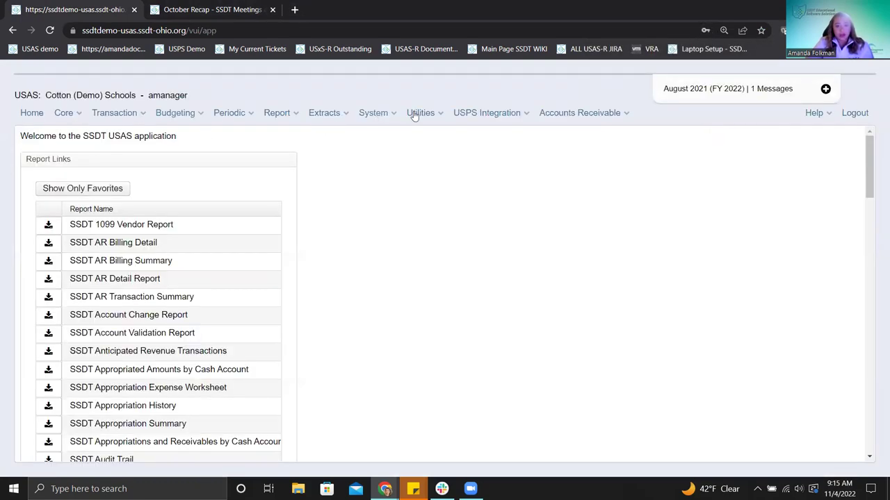
- Open the system's Users grid and look through the listed user accounts
{"action": "left_click", "coordinate": [376, 116]}
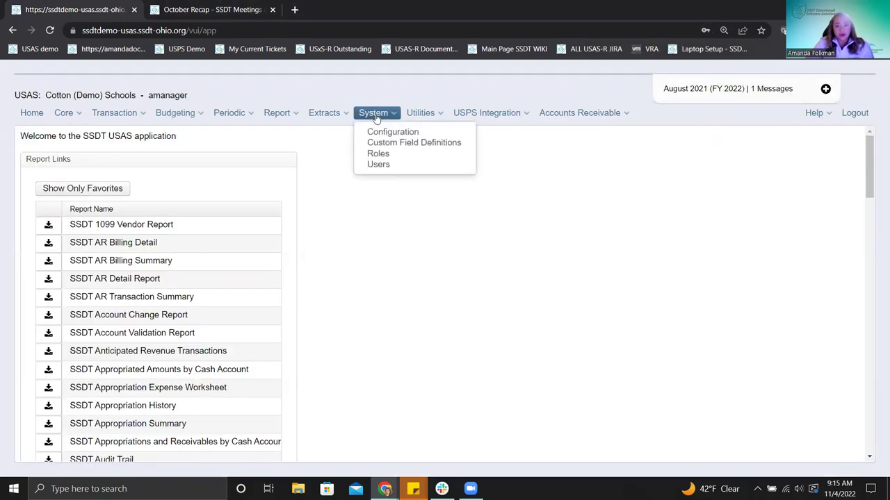
{"action": "left_click", "coordinate": [370, 165]}
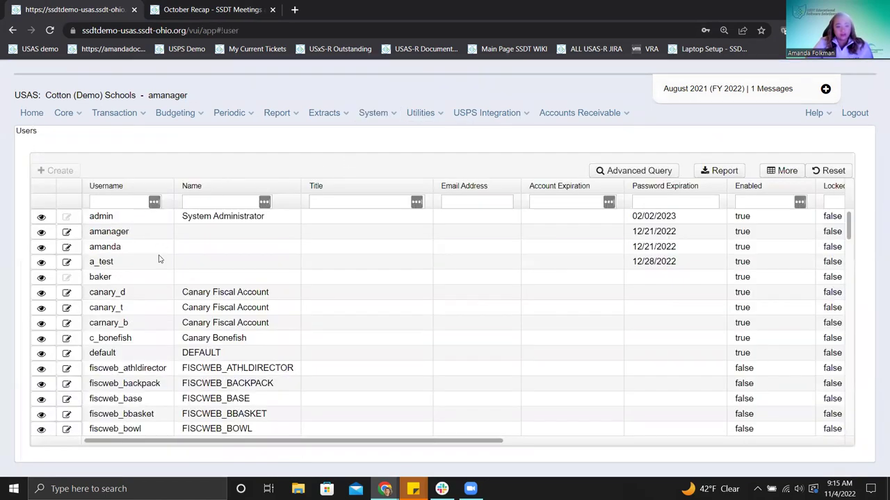
{"action": "scroll", "coordinate": [56, 263], "scroll_direction": "down", "scroll_amount": 2}
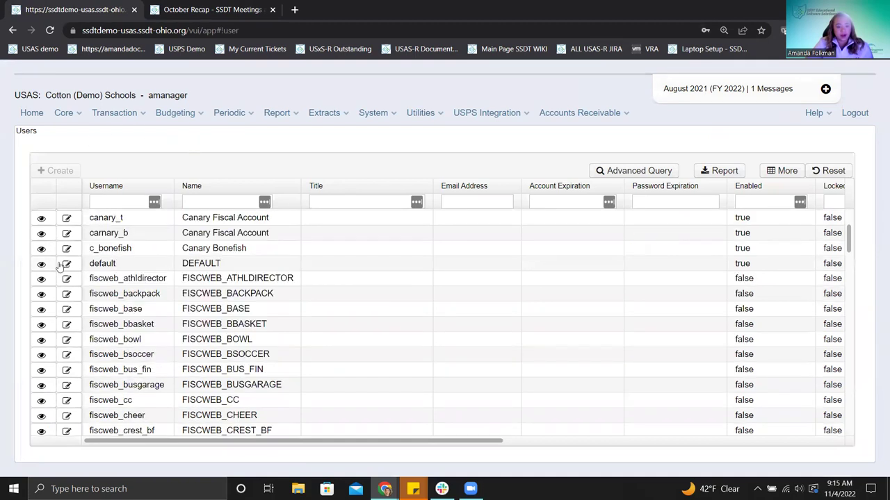
{"action": "scroll", "coordinate": [109, 256], "scroll_direction": "up", "scroll_amount": 2}
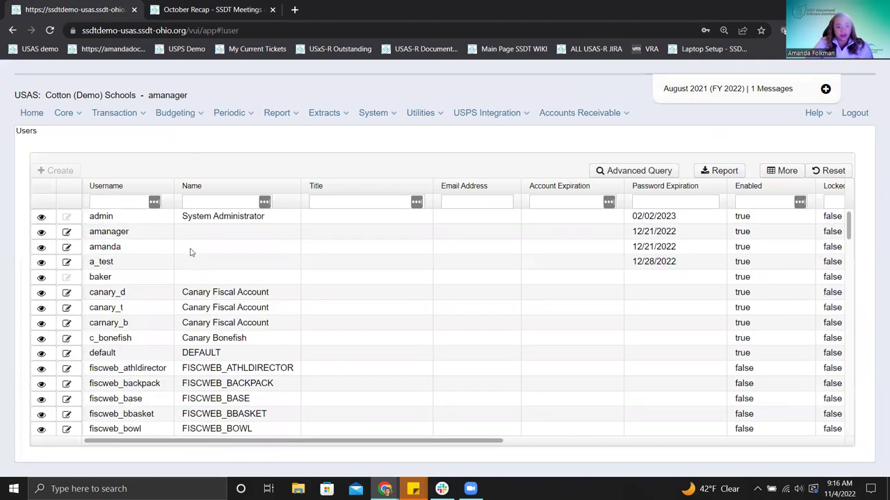
- Open the c_bonefish user for editing, try its name and email fields, and choose ASF1 as the filter
{"action": "left_click", "coordinate": [67, 345]}
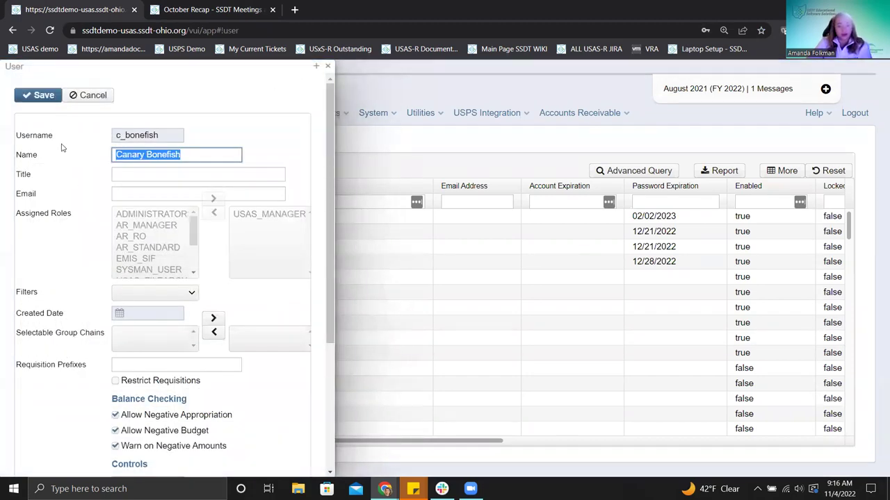
{"action": "left_click", "coordinate": [213, 154]}
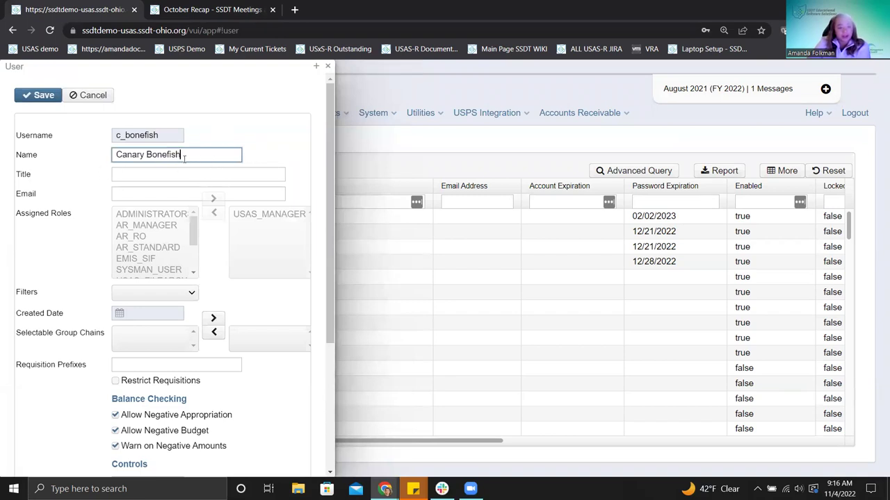
{"action": "left_click", "coordinate": [143, 192]}
{"action": "left_click", "coordinate": [255, 185]}
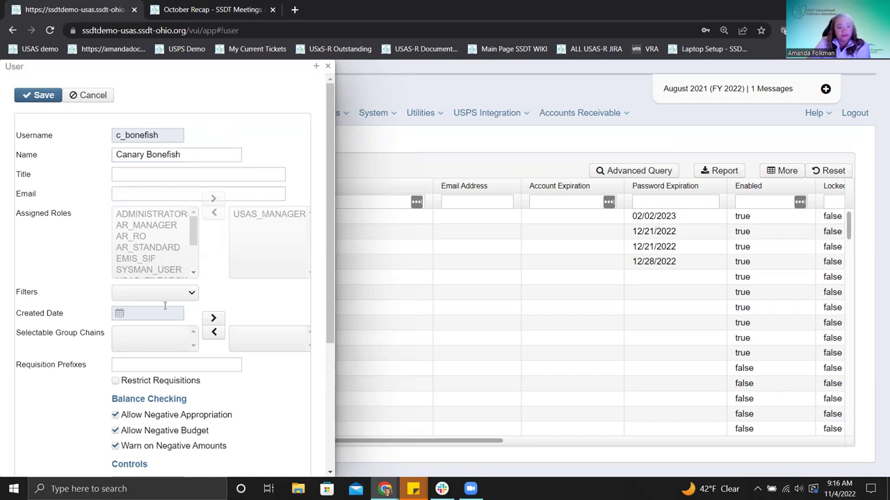
{"action": "left_click", "coordinate": [188, 293]}
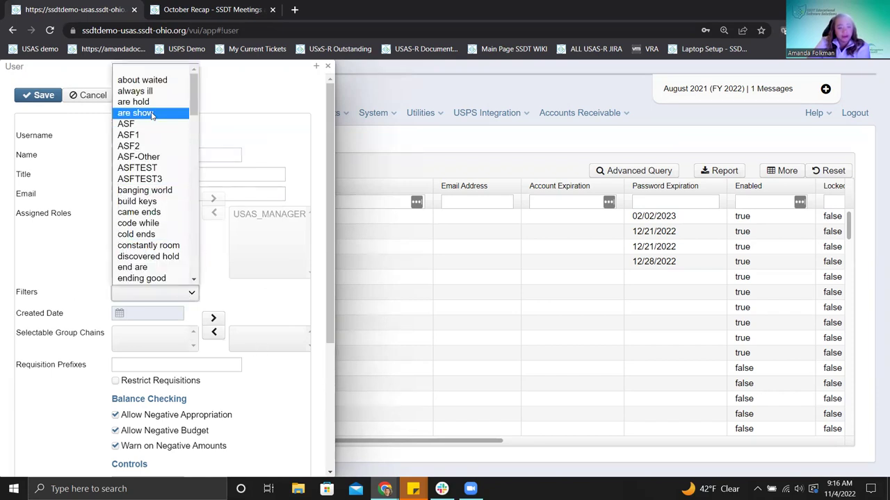
{"action": "left_click", "coordinate": [139, 134]}
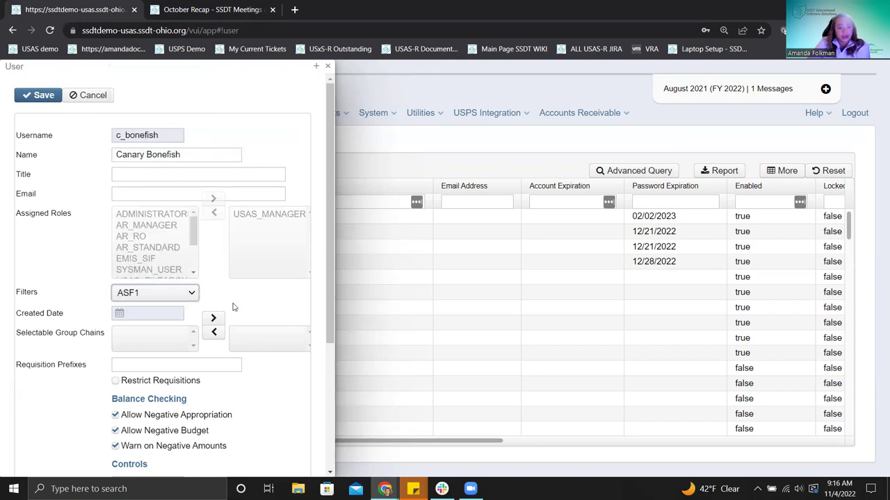
- Check which balance checking, control and status options the manager can edit in the user form, and close it without saving
{"action": "scroll", "coordinate": [235, 309], "scroll_direction": "down", "scroll_amount": 1}
{"action": "scroll", "coordinate": [169, 324], "scroll_direction": "down", "scroll_amount": 2}
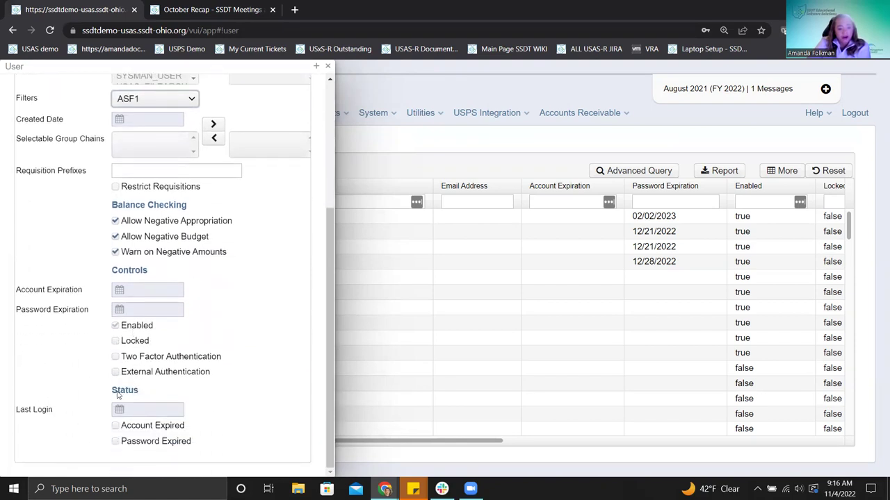
{"action": "left_click", "coordinate": [114, 345]}
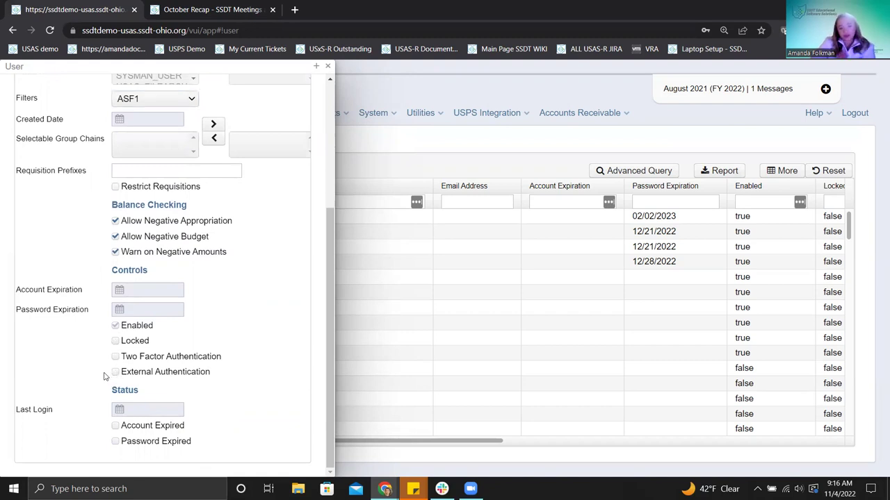
{"action": "mouse_move", "coordinate": [164, 374]}
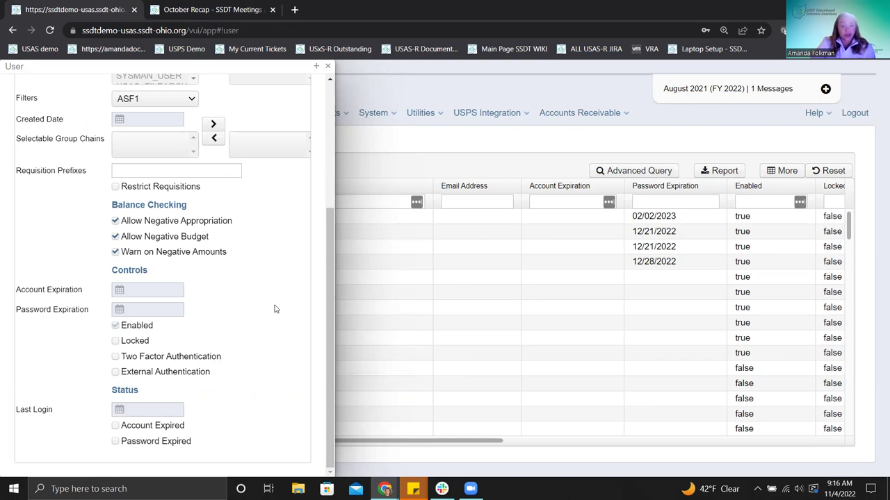
{"action": "left_click", "coordinate": [327, 66]}
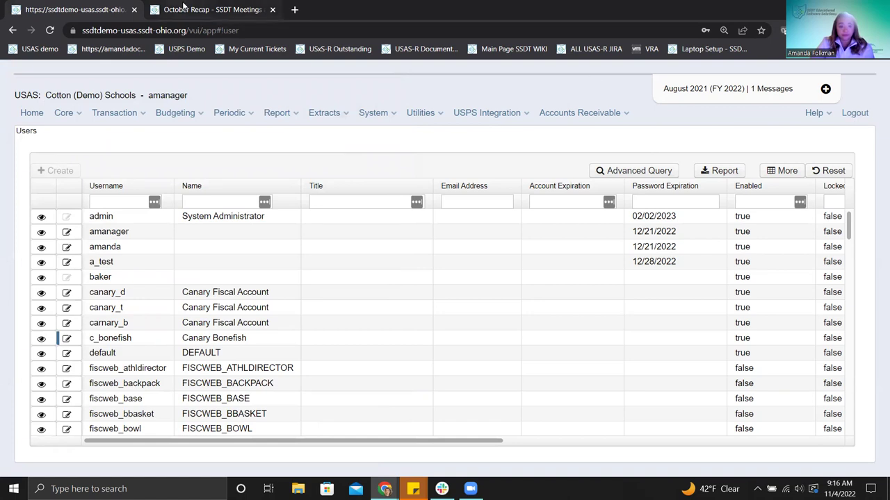
- Read the October Recap from the two-factor authentication notes through the USPS-R releases and their bug fixes
{"action": "left_click", "coordinate": [183, 9]}
{"action": "scroll", "coordinate": [346, 224], "scroll_direction": "down", "scroll_amount": 1}
{"action": "scroll", "coordinate": [346, 224], "scroll_direction": "down", "scroll_amount": 1}
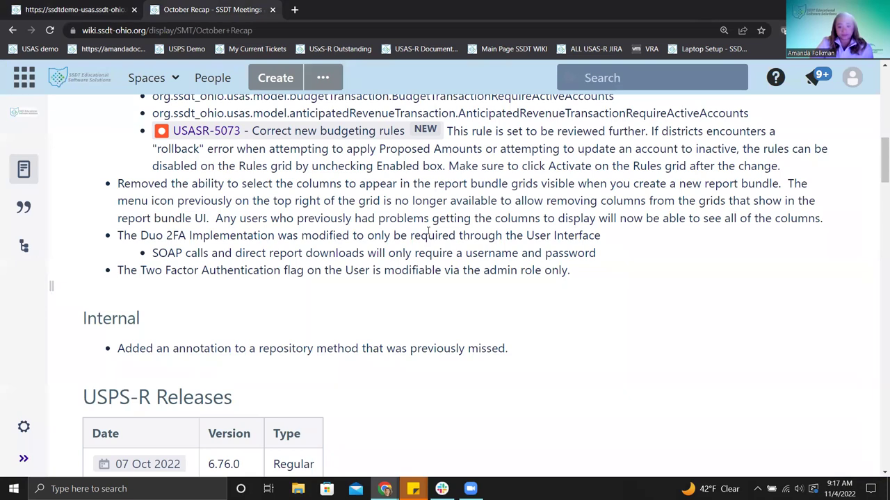
{"action": "scroll", "coordinate": [429, 234], "scroll_direction": "down", "scroll_amount": 3}
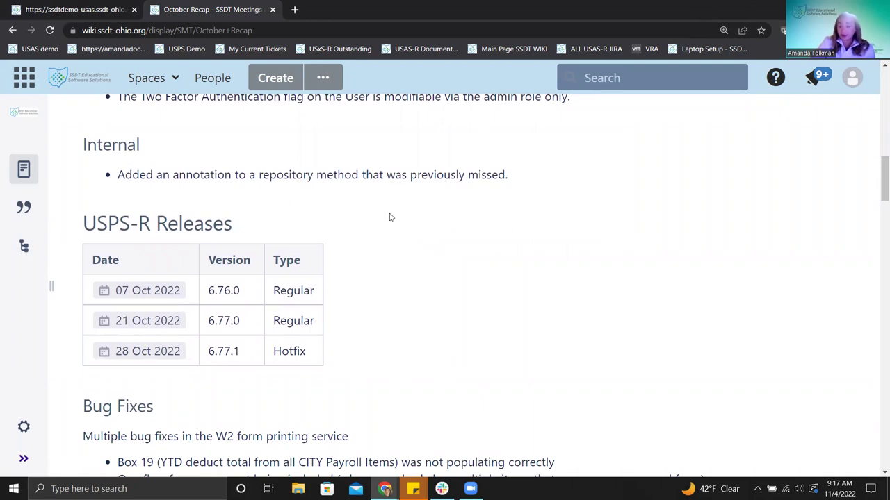
{"action": "scroll", "coordinate": [387, 218], "scroll_direction": "down", "scroll_amount": 1}
{"action": "scroll", "coordinate": [384, 216], "scroll_direction": "down", "scroll_amount": 1}
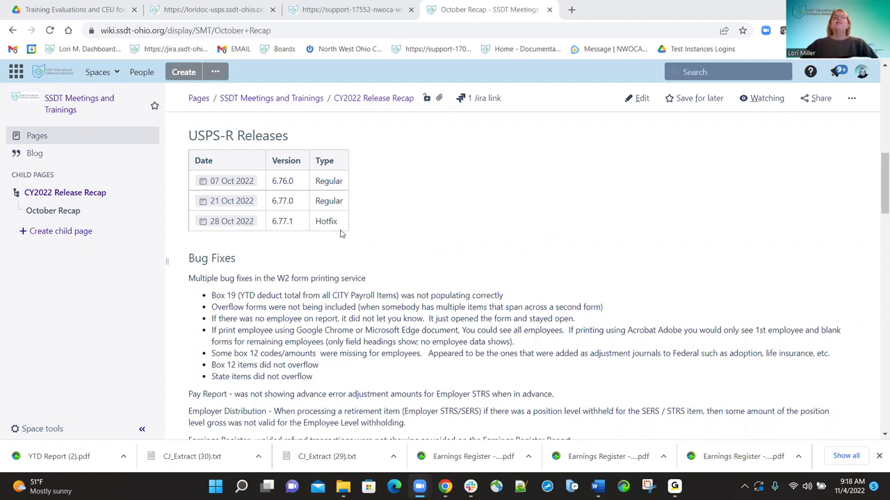
{"action": "scroll", "coordinate": [498, 247], "scroll_direction": "down", "scroll_amount": 1}
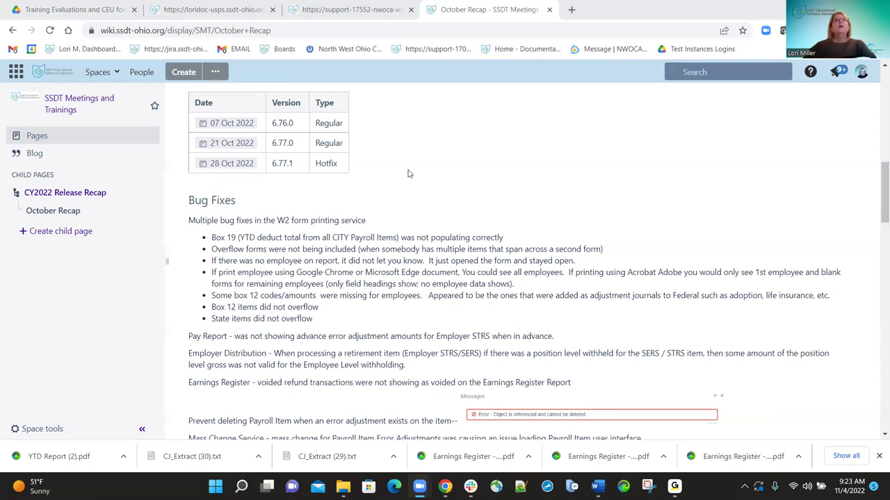
- Close the expiring Willoughby-Eastlake USPS session and keep the Tucker (Demo) Schools session alive
{"action": "left_click", "coordinate": [332, 14]}
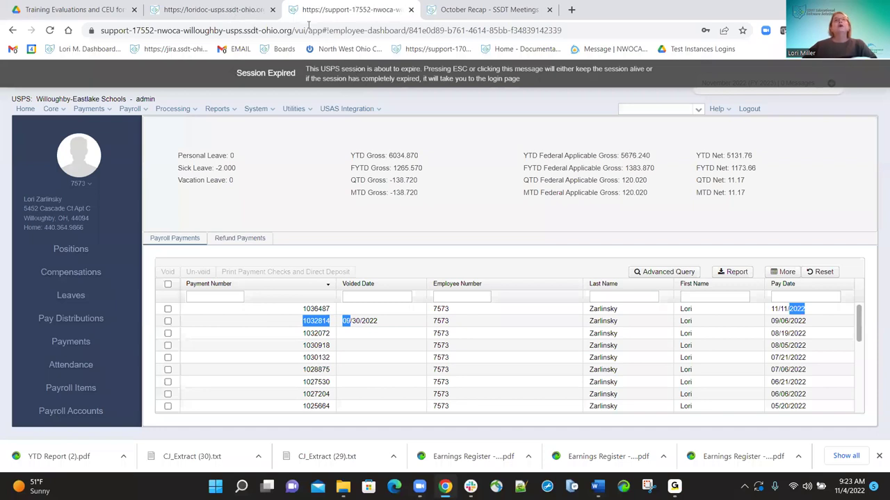
{"action": "key", "text": "ctrl+w"}
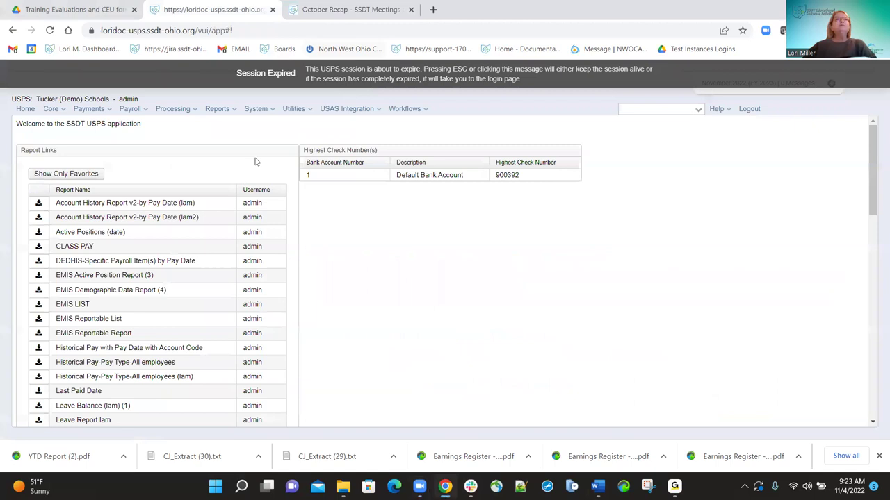
{"action": "key", "text": "Escape"}
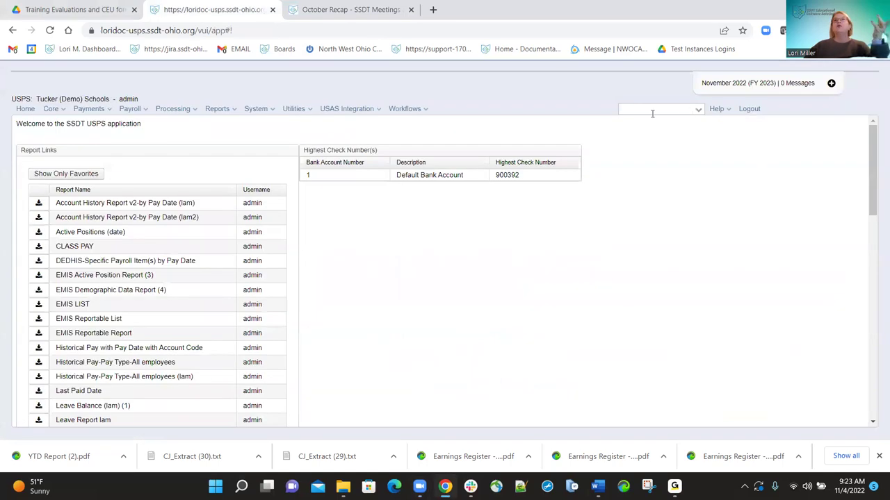
- Search for the employee by last name and open the payments on their employee dashboard
{"action": "left_click", "coordinate": [655, 111]}
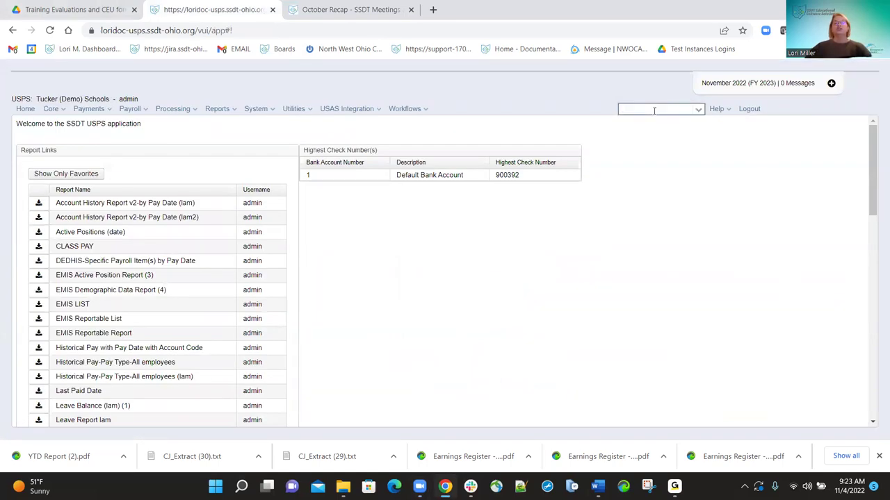
{"action": "type", "text": "holman"}
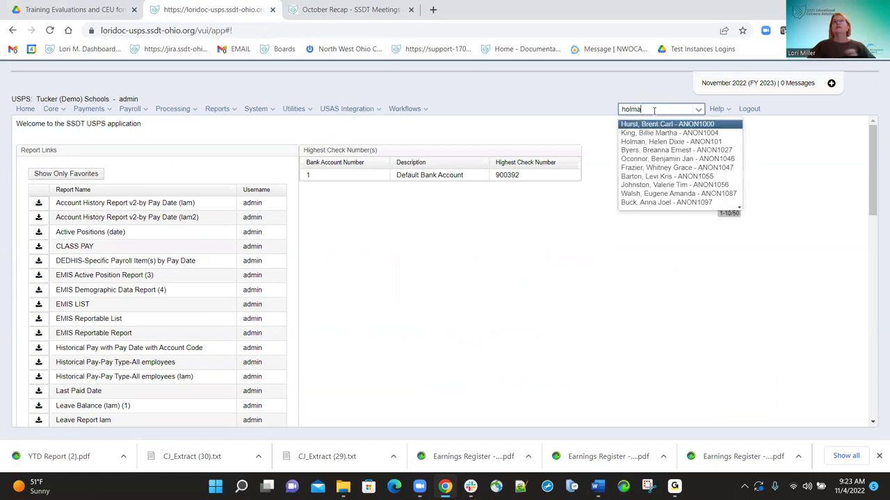
{"action": "left_click", "coordinate": [654, 124]}
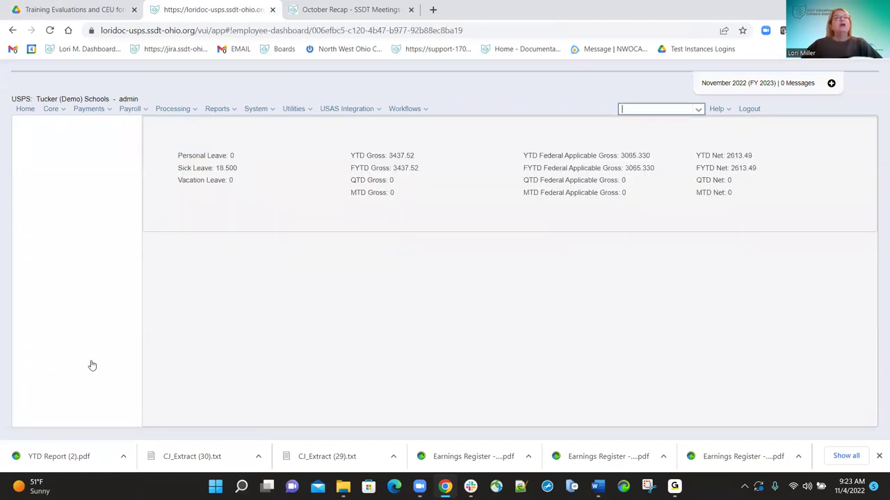
{"action": "left_click", "coordinate": [64, 335]}
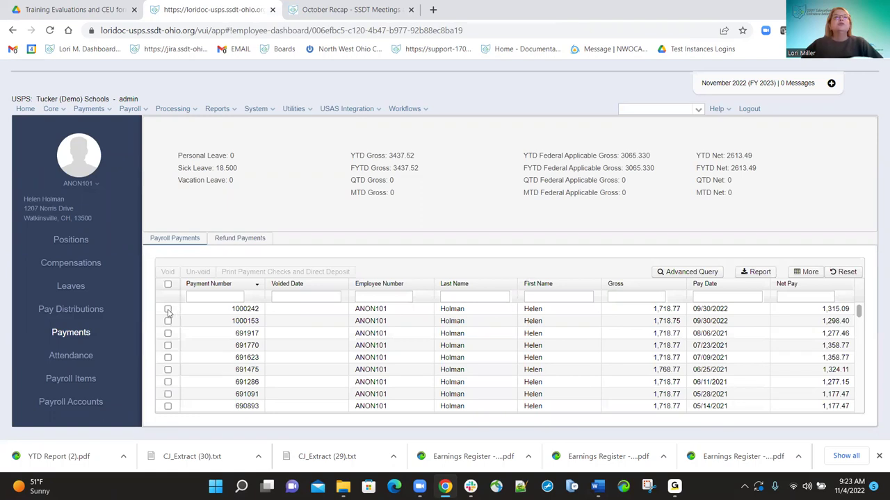
- Void the employee's 09/30/2022 payroll payment with net pay 1,315.09, using a void date of 11/04/2022
{"action": "left_click", "coordinate": [195, 307]}
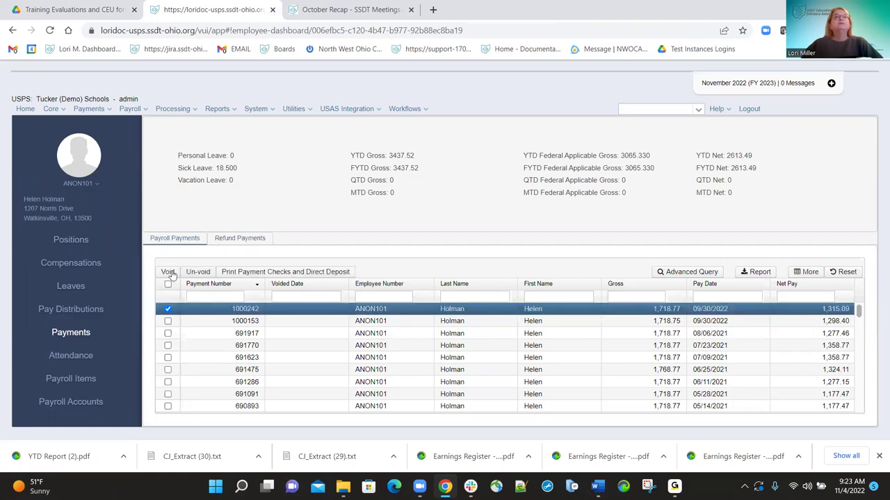
{"action": "left_click", "coordinate": [169, 273]}
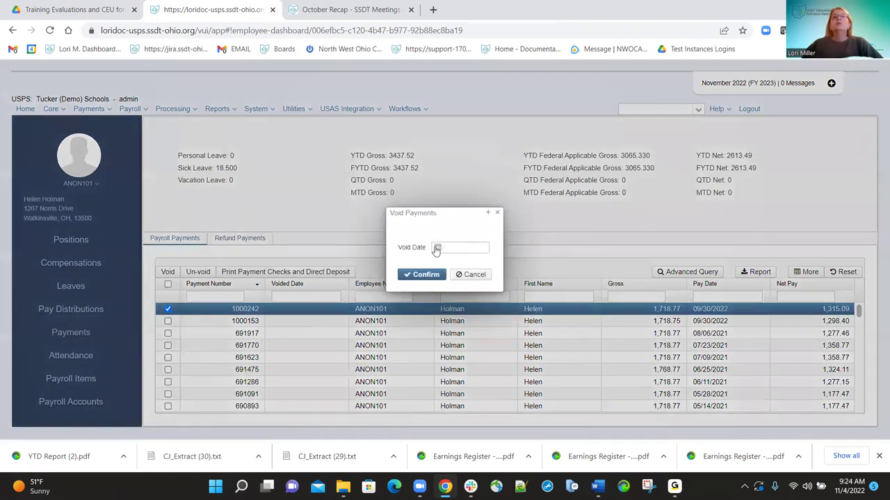
{"action": "left_click", "coordinate": [435, 247]}
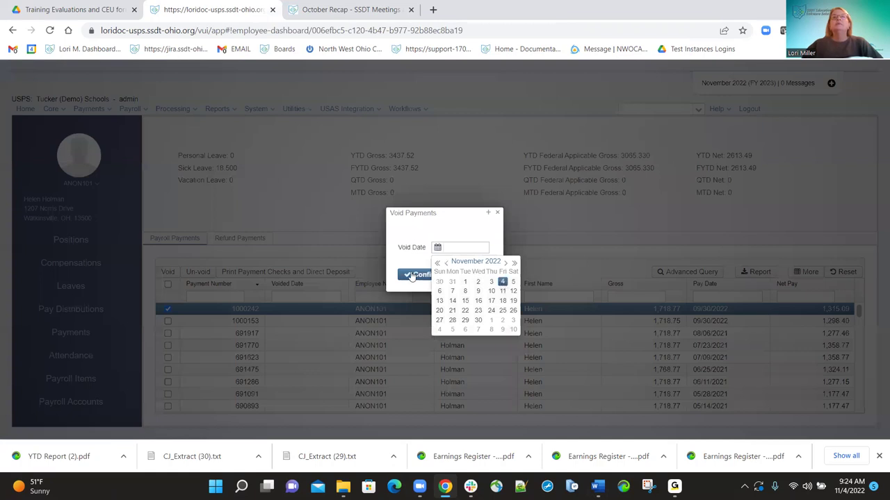
{"action": "left_click", "coordinate": [502, 281]}
{"action": "left_click", "coordinate": [419, 275]}
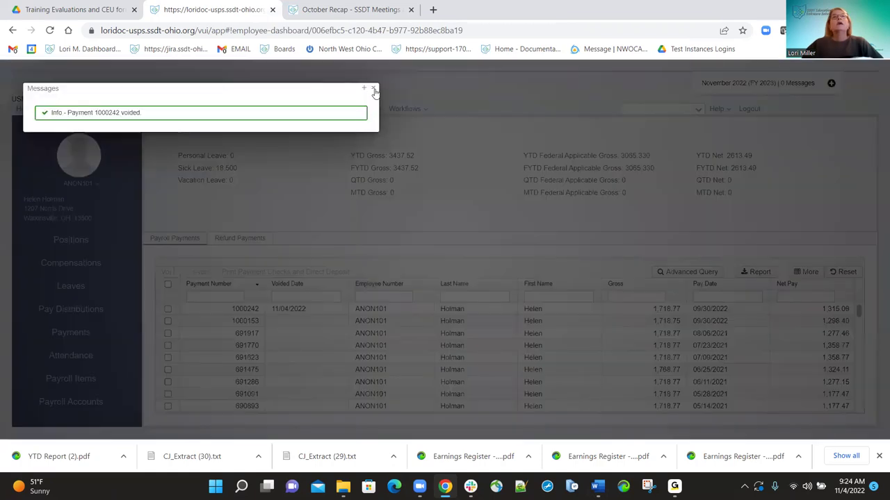
{"action": "left_click", "coordinate": [373, 89]}
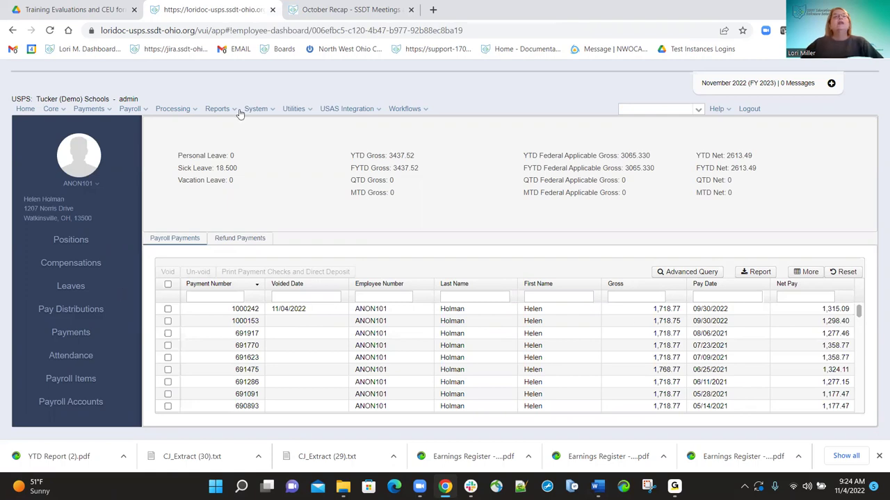
- Open the Employee Earnings Register report and remove the previously selected employee from its grid
{"action": "left_click", "coordinate": [217, 109]}
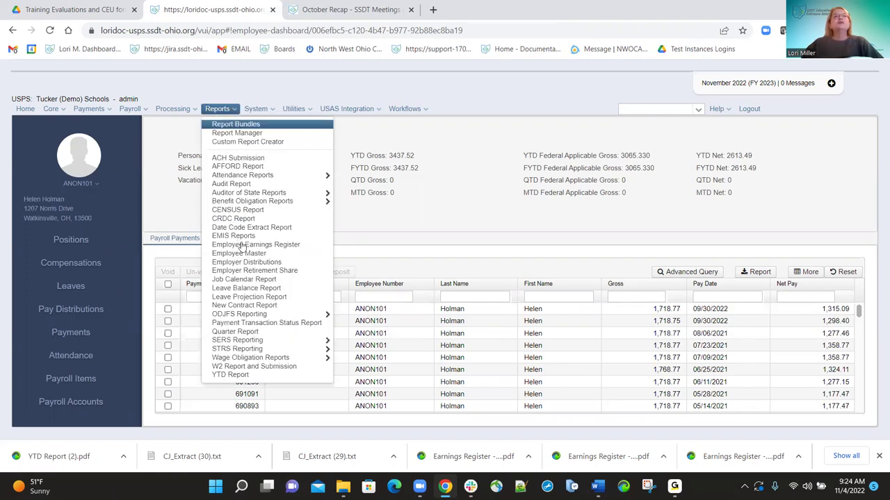
{"action": "left_click", "coordinate": [245, 247]}
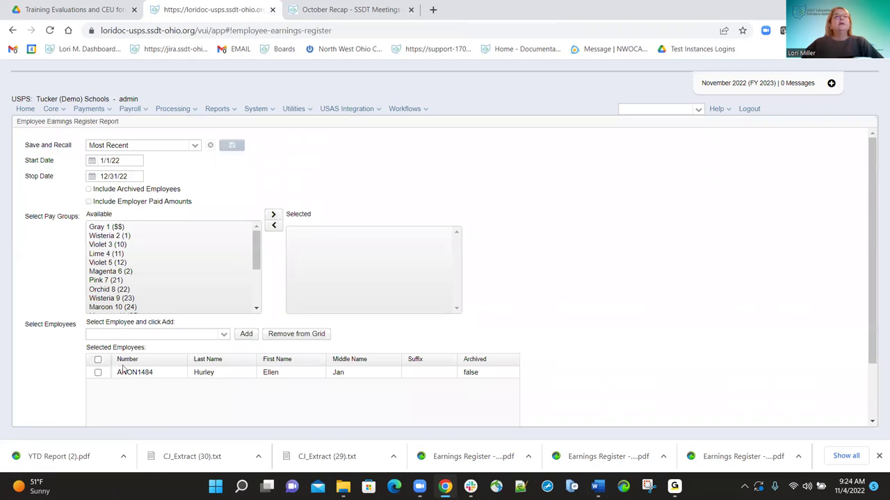
{"action": "left_click", "coordinate": [98, 372]}
{"action": "left_click", "coordinate": [296, 334]}
- Add the employee with the voided payment to the report's selected employees
{"action": "left_click", "coordinate": [157, 334]}
{"action": "type", "text": "ho"}
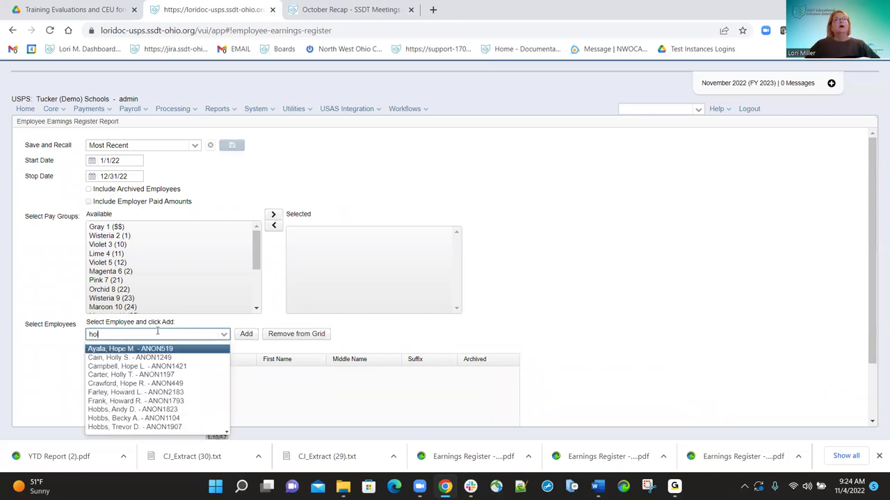
{"action": "type", "text": "lman"}
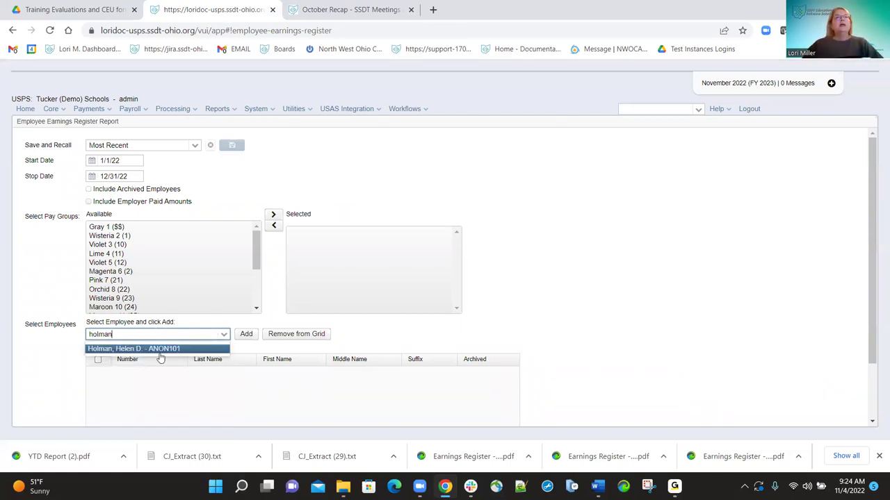
{"action": "key", "text": "Return"}
{"action": "left_click", "coordinate": [247, 336]}
- Generate the earnings register, save the PDF in Downloads, and open it
{"action": "scroll", "coordinate": [170, 410], "scroll_direction": "down", "scroll_amount": 2}
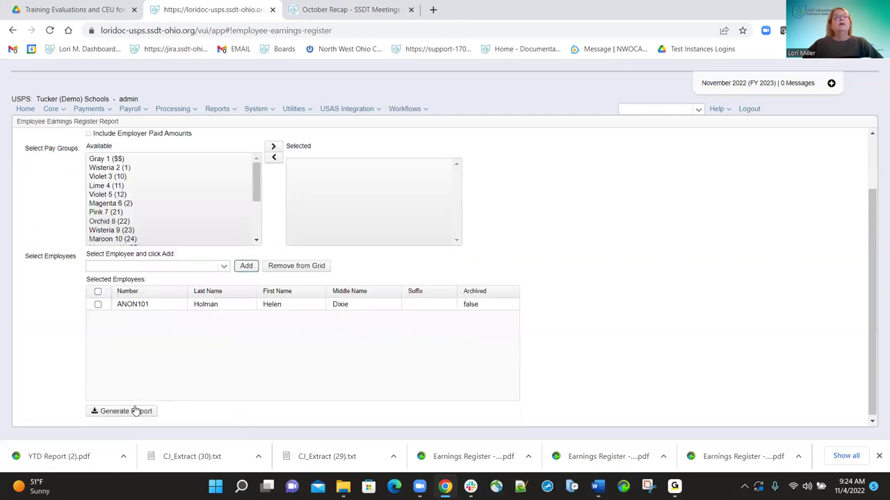
{"action": "left_click", "coordinate": [137, 410]}
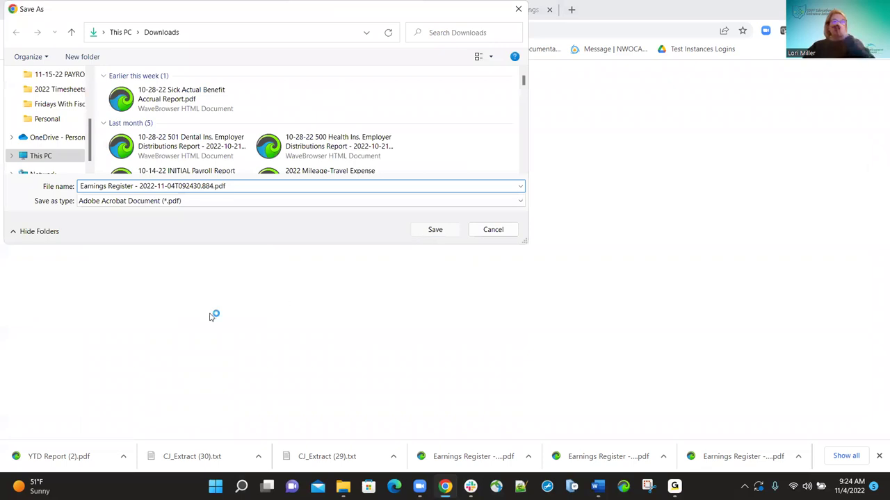
{"action": "key", "text": "Return"}
{"action": "left_click", "coordinate": [69, 459]}
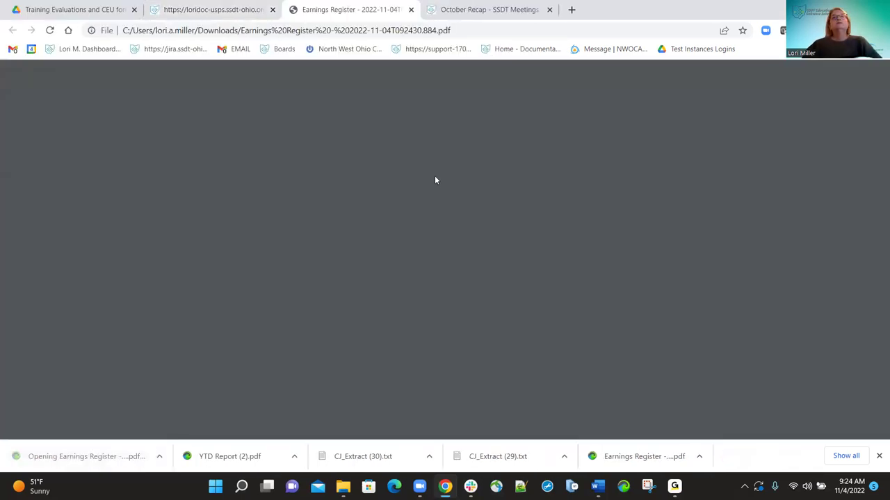
- Find the voided 09/30/2022 payment in the earnings register and highlight its voided payment marking
{"action": "scroll", "coordinate": [435, 221], "scroll_direction": "down", "scroll_amount": 10}
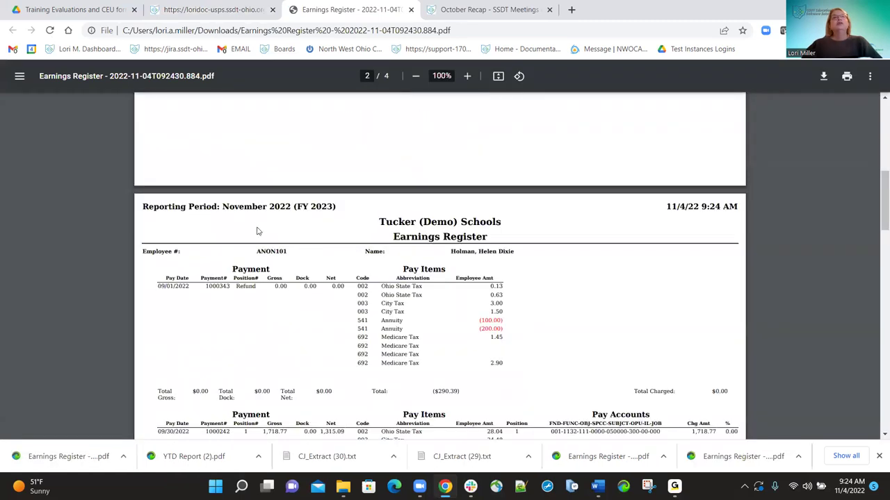
{"action": "scroll", "coordinate": [259, 231], "scroll_direction": "down", "scroll_amount": 4}
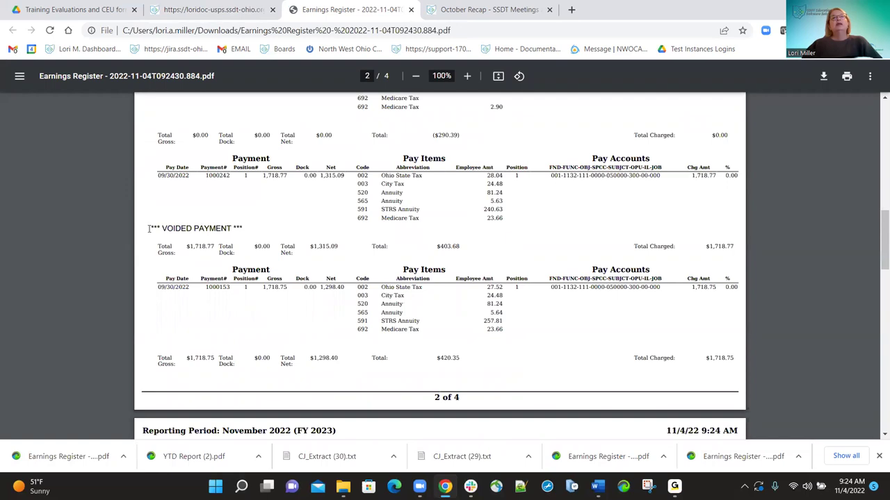
{"action": "triple_click", "coordinate": [302, 232]}
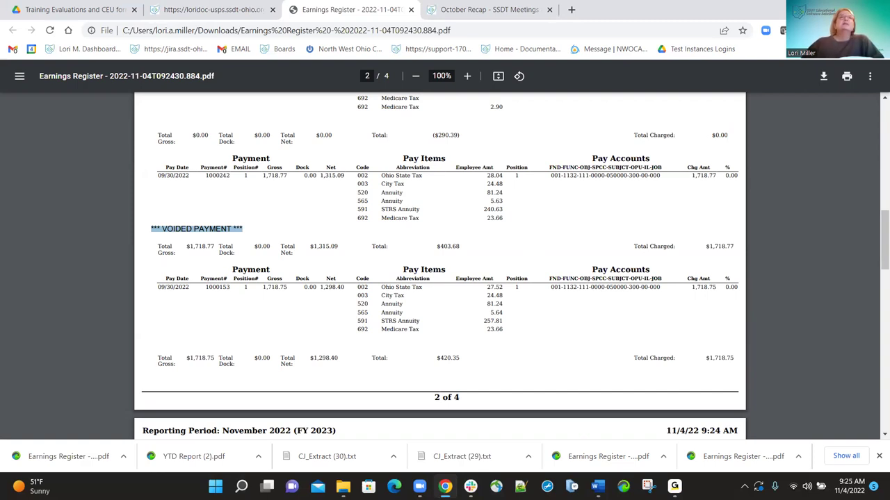
- Review the USPS bug fixes in the October Recap down to the payroll item deletion fix and open the Payroll Item grid
{"action": "left_click", "coordinate": [449, 9]}
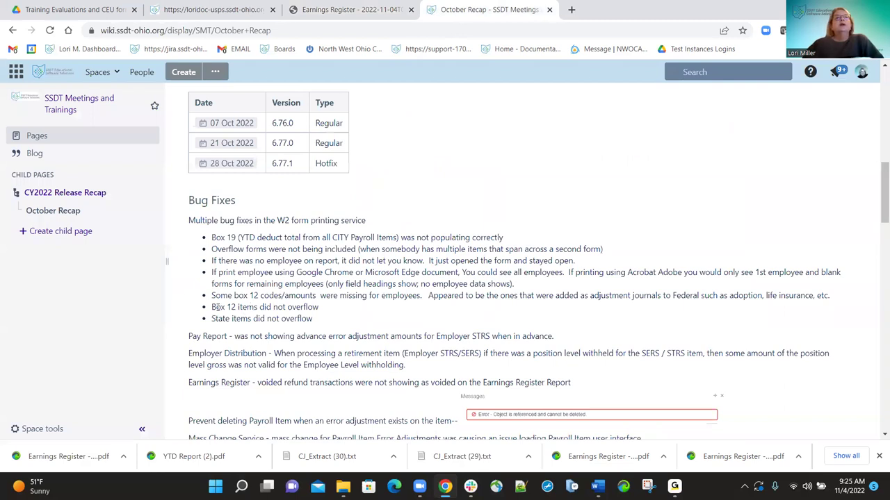
{"action": "scroll", "coordinate": [222, 253], "scroll_direction": "down", "scroll_amount": 3}
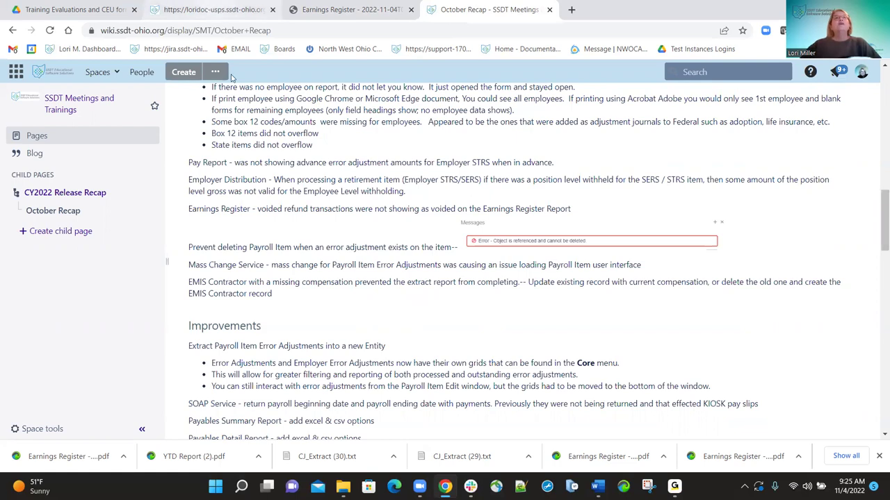
{"action": "key", "text": "ctrl+2"}
{"action": "left_click", "coordinate": [54, 110]}
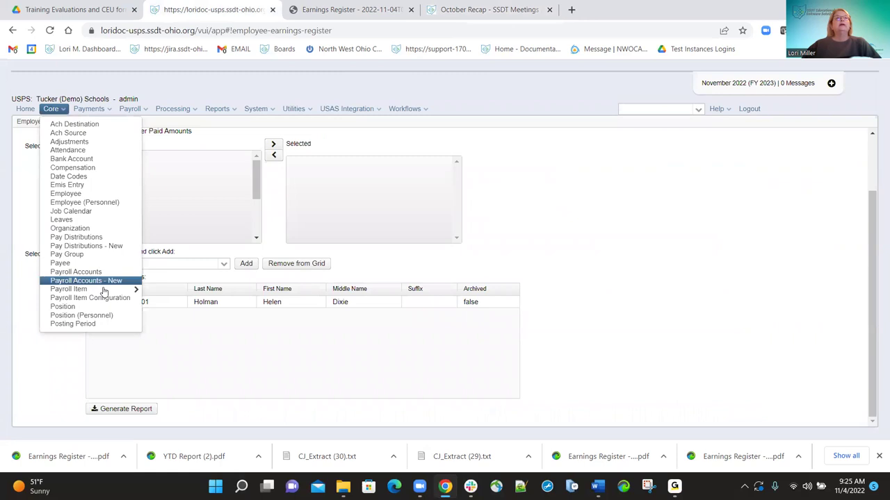
{"action": "mouse_move", "coordinate": [104, 289]}
{"action": "left_click", "coordinate": [166, 296]}
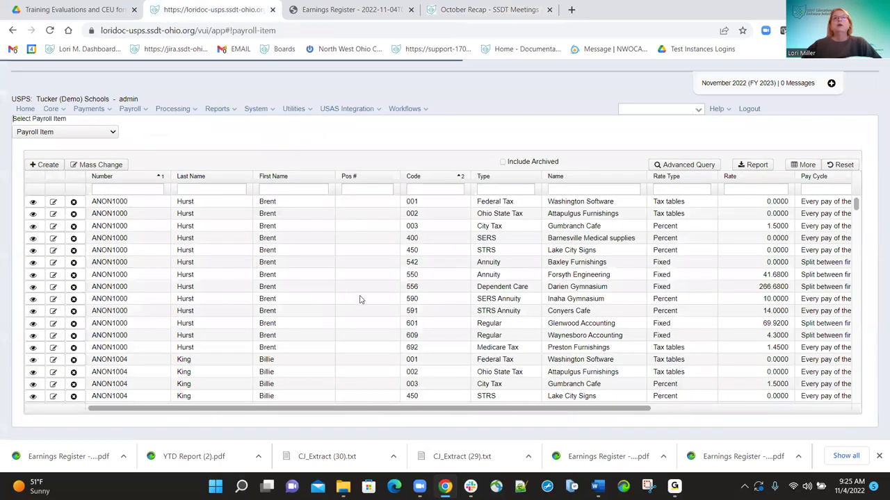
- Examine the error adjustments on the first employee's code 550 annuity item and close the record
{"action": "left_click", "coordinate": [53, 275]}
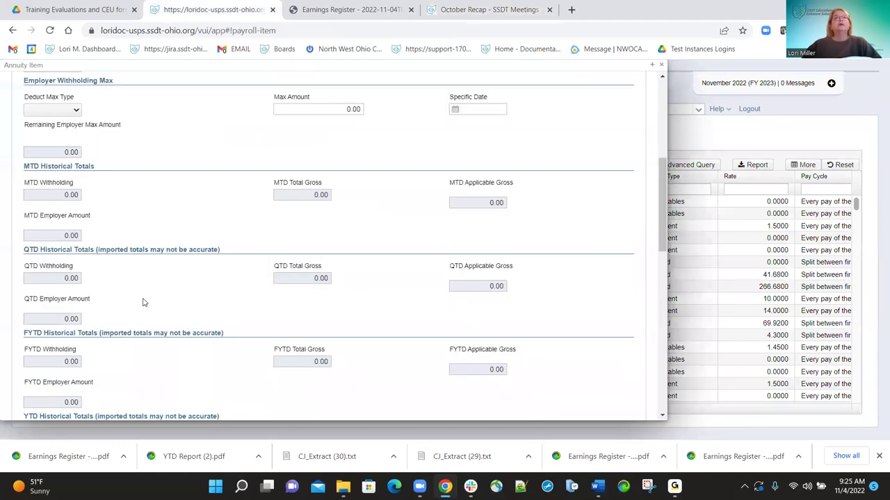
{"action": "scroll", "coordinate": [145, 302], "scroll_direction": "down", "scroll_amount": 5}
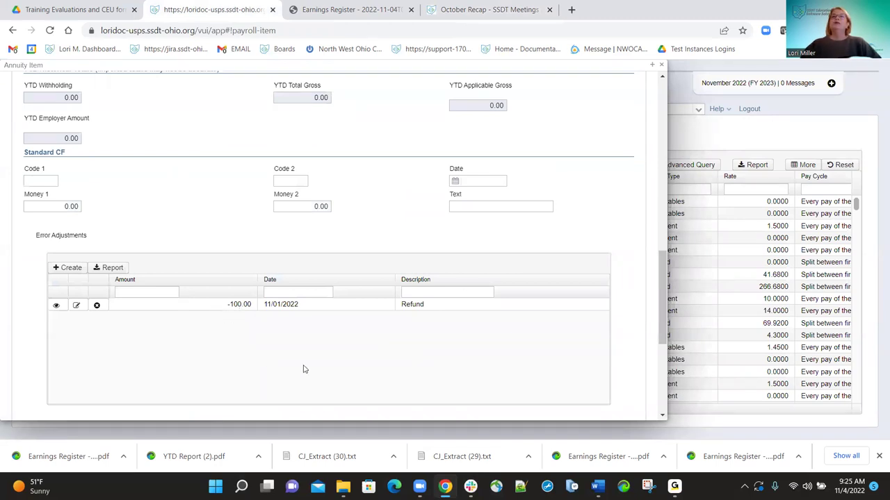
{"action": "scroll", "coordinate": [376, 264], "scroll_direction": "up", "scroll_amount": 10}
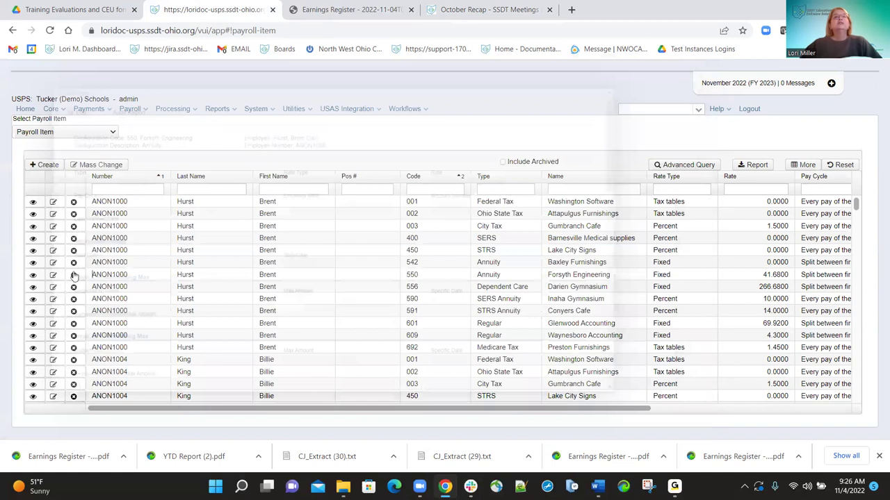
- Try to delete the first employee's code 550 annuity payroll item that has an error adjustment
{"action": "left_click", "coordinate": [74, 275]}
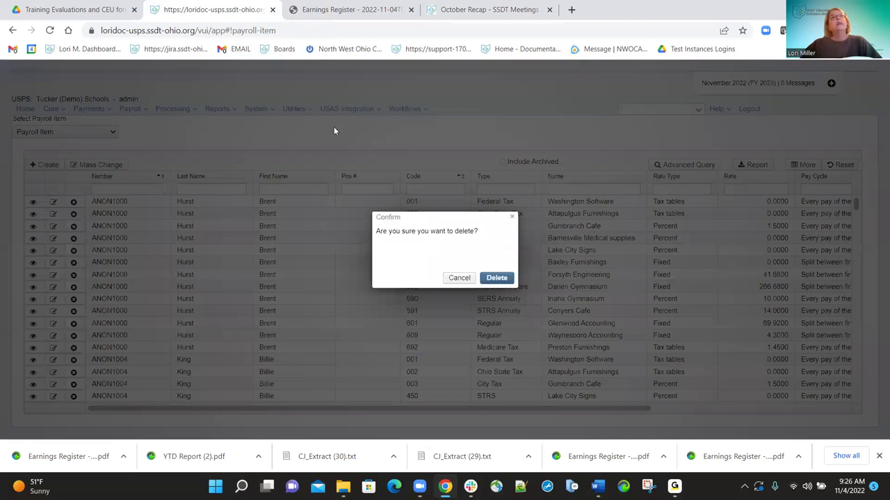
{"action": "key", "text": "Return"}
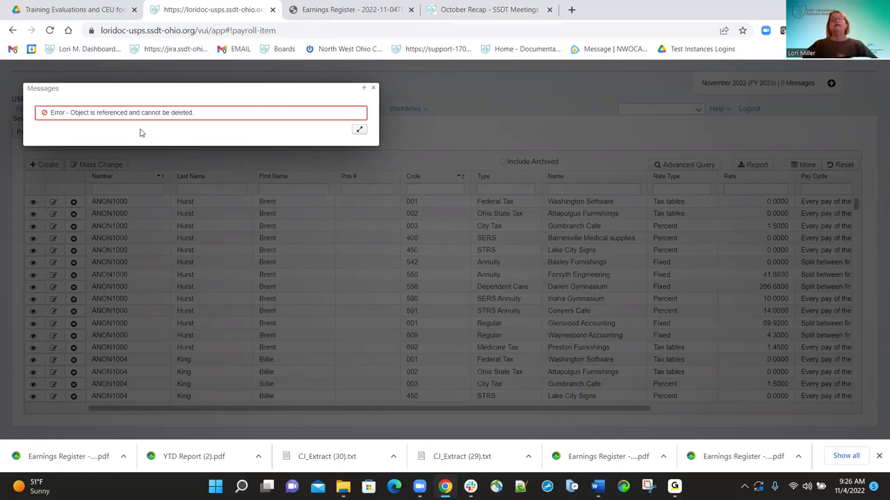
{"action": "left_click", "coordinate": [373, 90]}
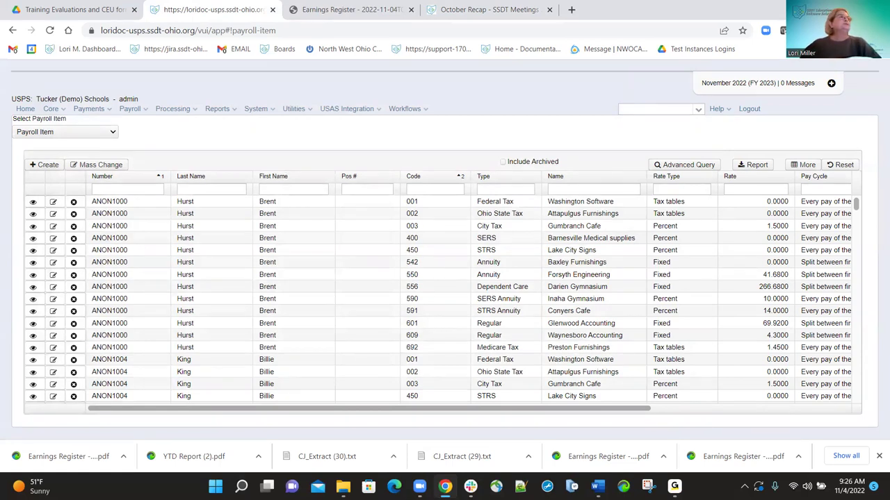
- Read the Mass Change Service fix in the October Recap and open the payroll item Error Adjustment grid
{"action": "left_click", "coordinate": [501, 12]}
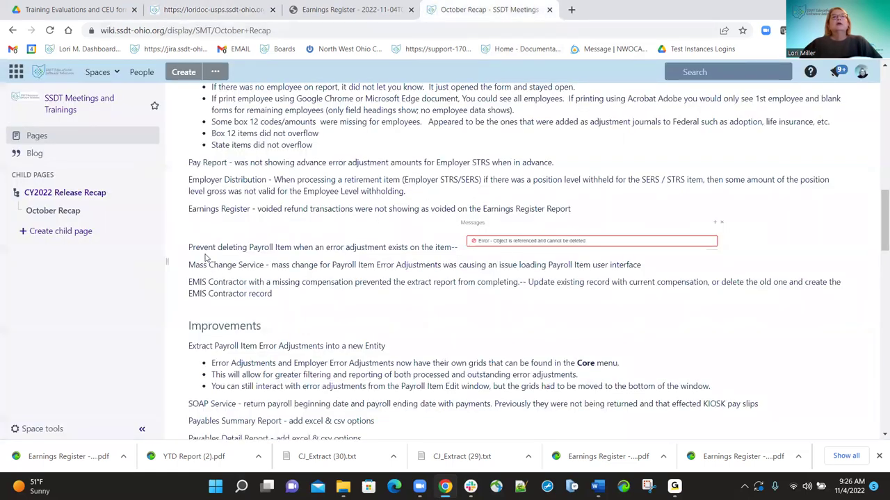
{"action": "scroll", "coordinate": [193, 208], "scroll_direction": "down", "scroll_amount": 1}
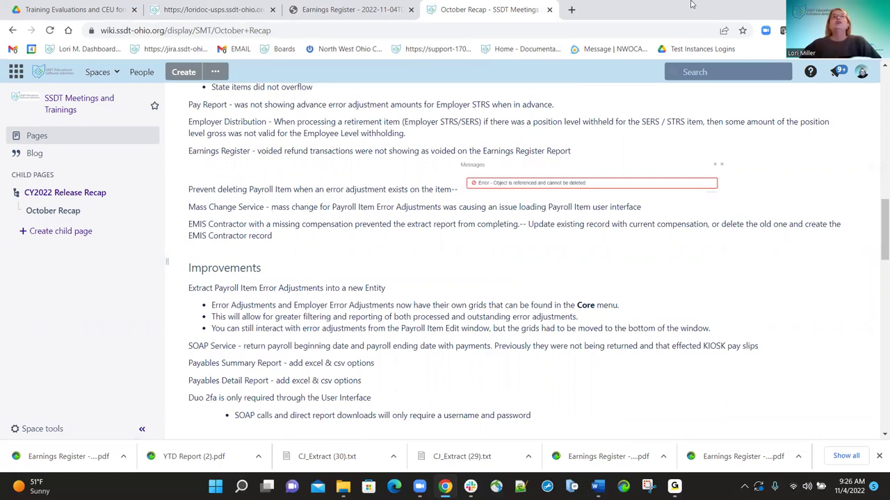
{"action": "left_click", "coordinate": [219, 9]}
{"action": "left_click", "coordinate": [65, 110]}
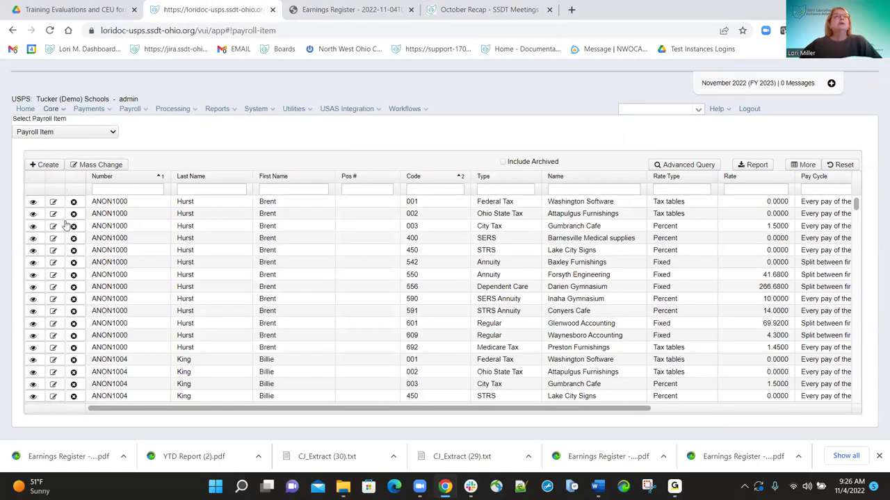
{"action": "mouse_move", "coordinate": [71, 290]}
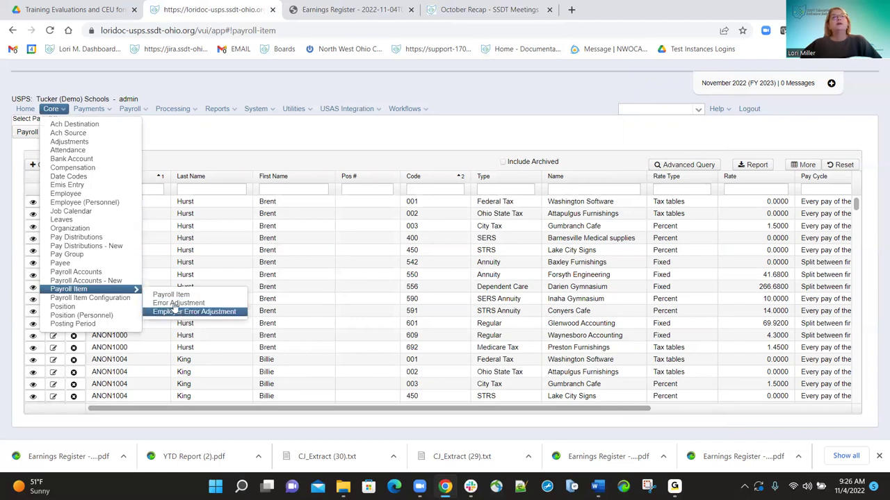
{"action": "left_click", "coordinate": [178, 303]}
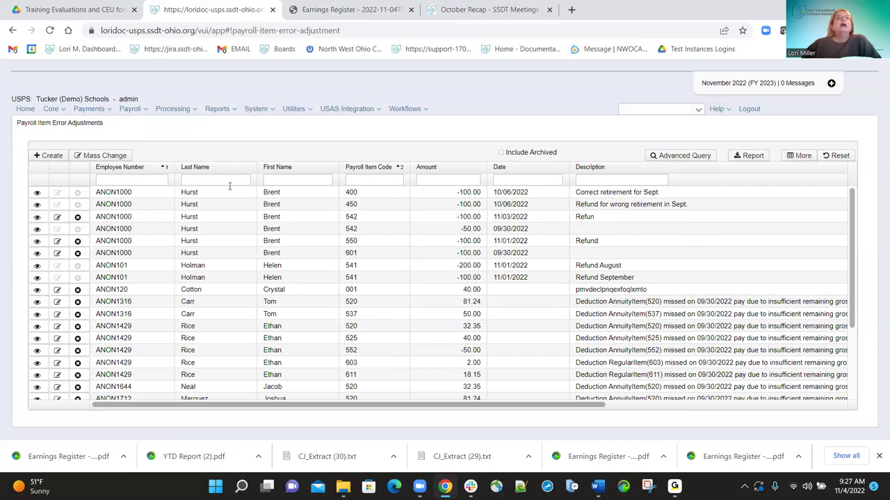
- Filter the error adjustments to payroll item code =520 and load the Payroll Item Refund mass change definition
{"action": "left_click", "coordinate": [378, 180]}
{"action": "type", "text": "=520"}
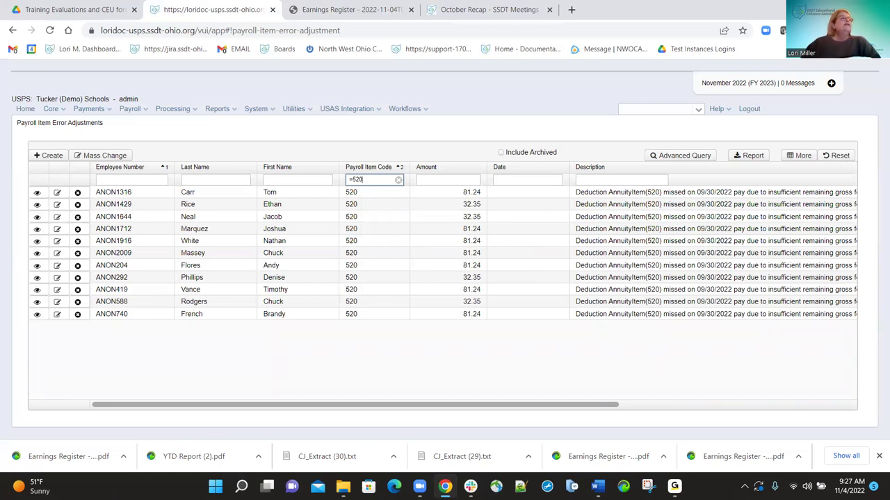
{"action": "left_click", "coordinate": [100, 155]}
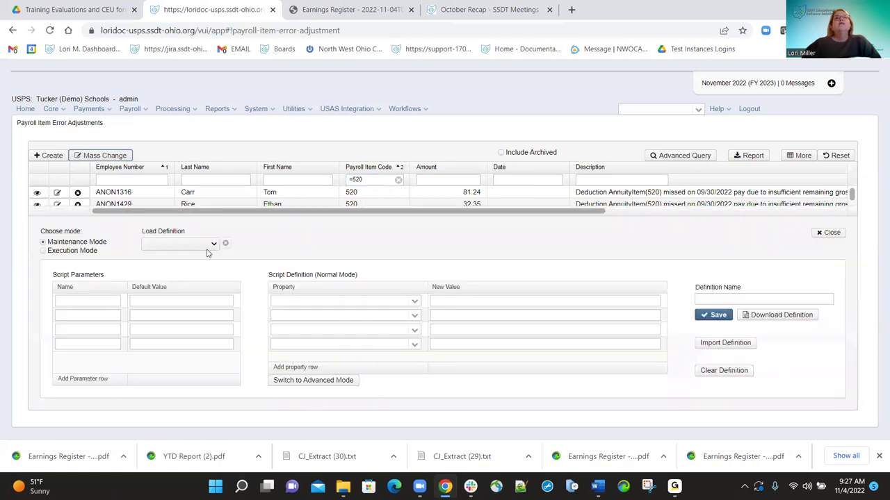
{"action": "left_click", "coordinate": [215, 244]}
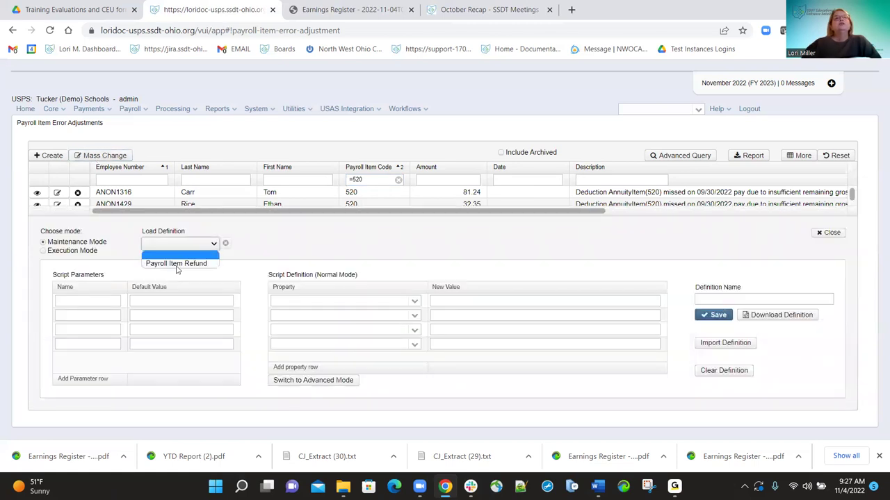
{"action": "left_click", "coordinate": [177, 264]}
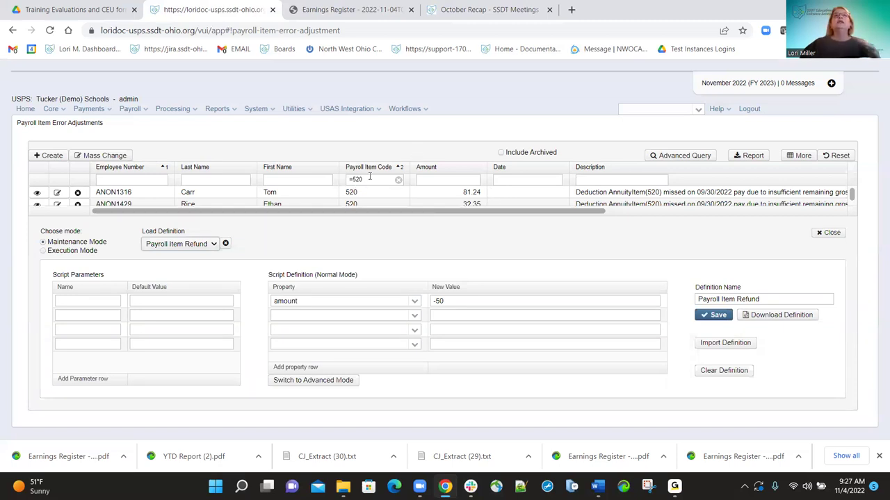
- Execute the mass change to set the amount of the filtered error adjustments to -50 and close the mass change area
{"action": "left_click", "coordinate": [43, 251]}
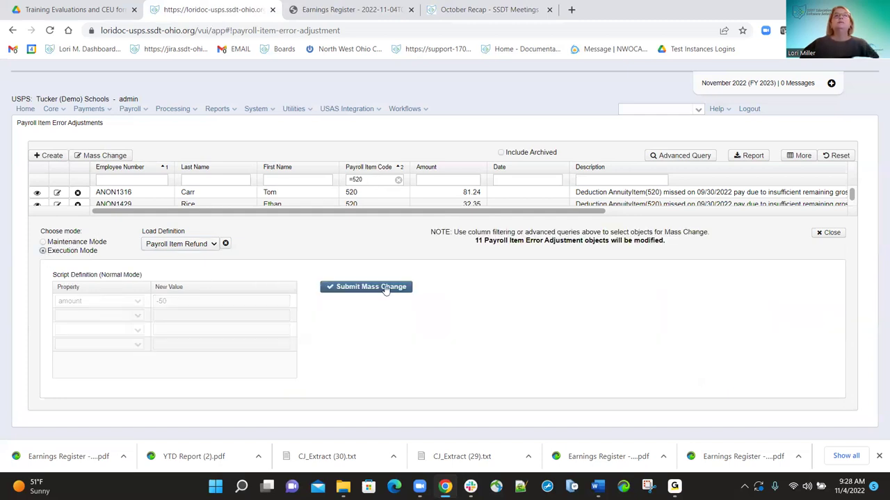
{"action": "left_click", "coordinate": [374, 288]}
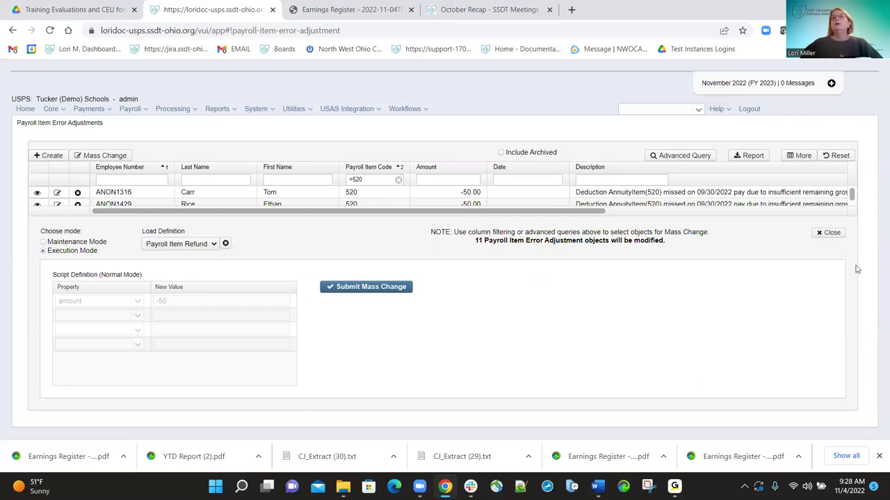
{"action": "left_click", "coordinate": [829, 233]}
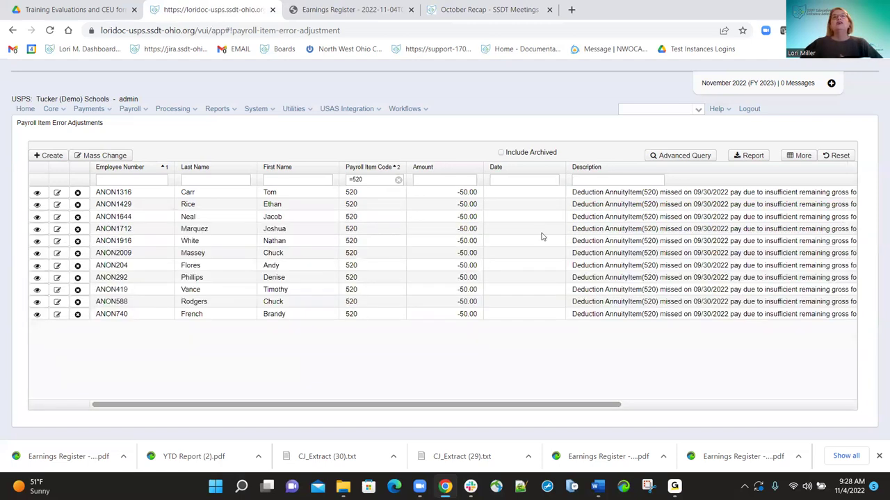
- Open two of the changed code 520 error adjustments to check their amounts, closing each without changes
{"action": "left_click", "coordinate": [58, 290]}
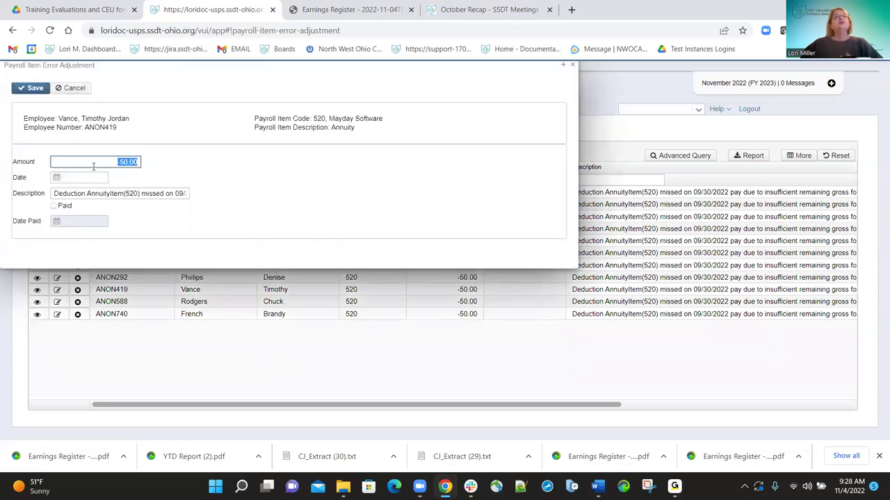
{"action": "left_click", "coordinate": [570, 67]}
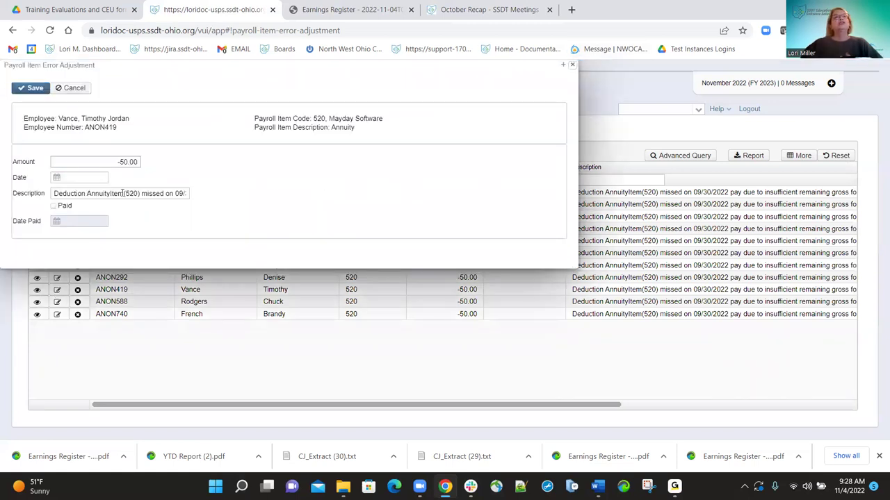
{"action": "key", "text": "Escape"}
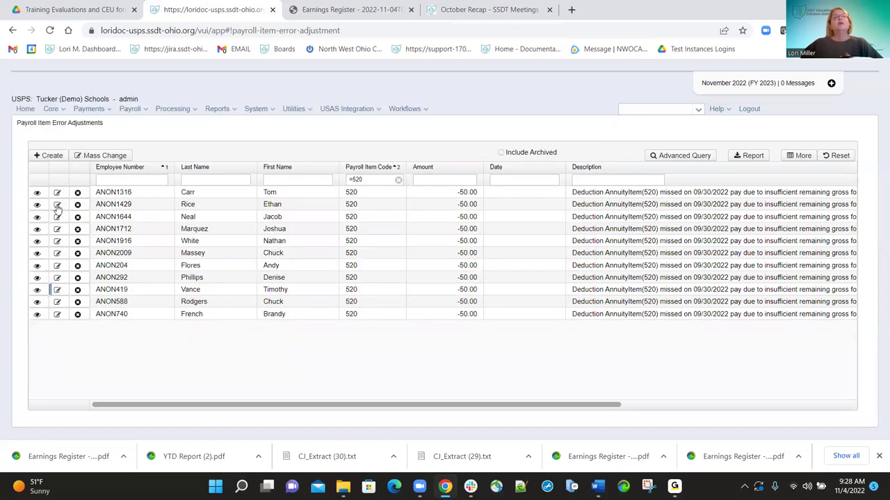
{"action": "left_click", "coordinate": [58, 206]}
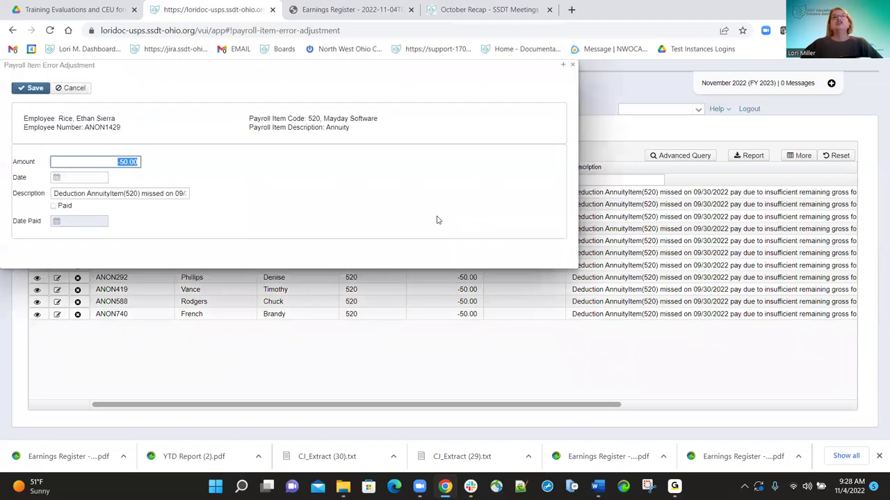
{"action": "left_click", "coordinate": [574, 65]}
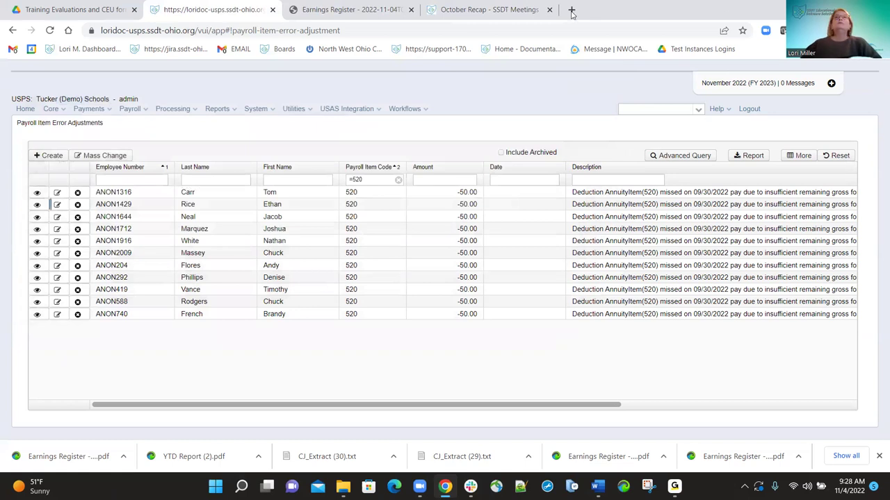
- Read the EMIS Contractor fix in the October Recap and open the EMIS Contractor (CJ) records
{"action": "left_click", "coordinate": [452, 11]}
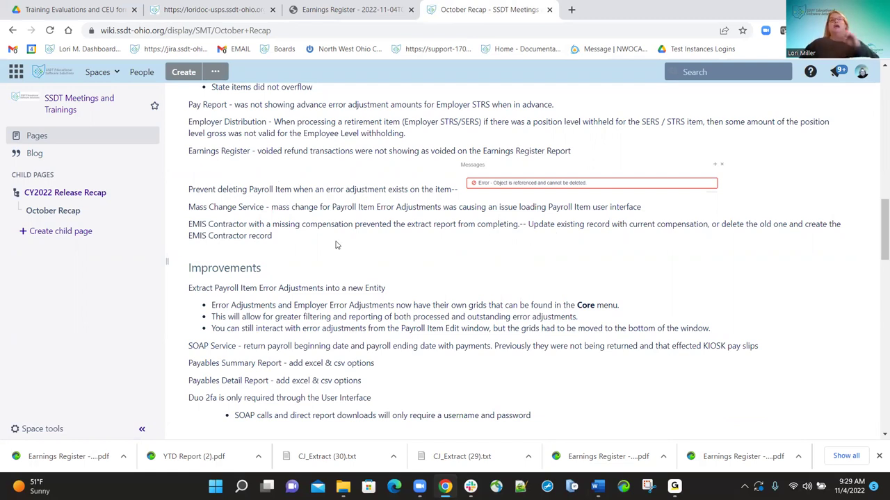
{"action": "left_click", "coordinate": [201, 10]}
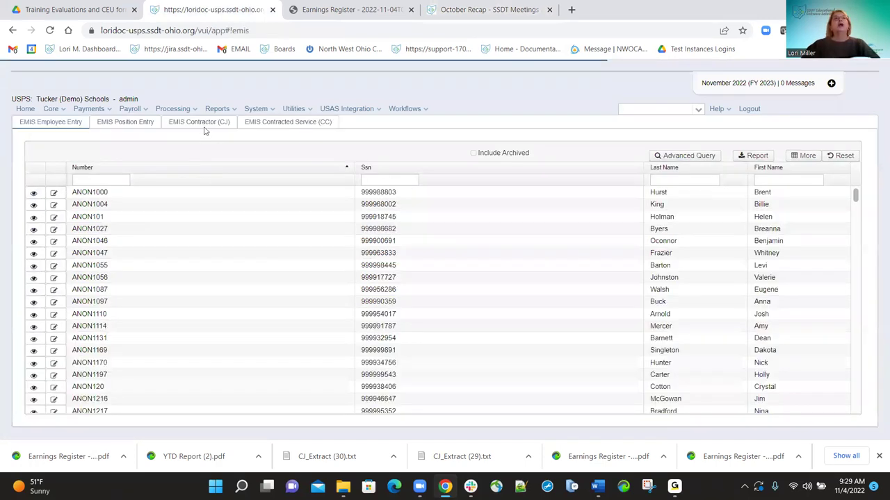
{"action": "left_click", "coordinate": [199, 123]}
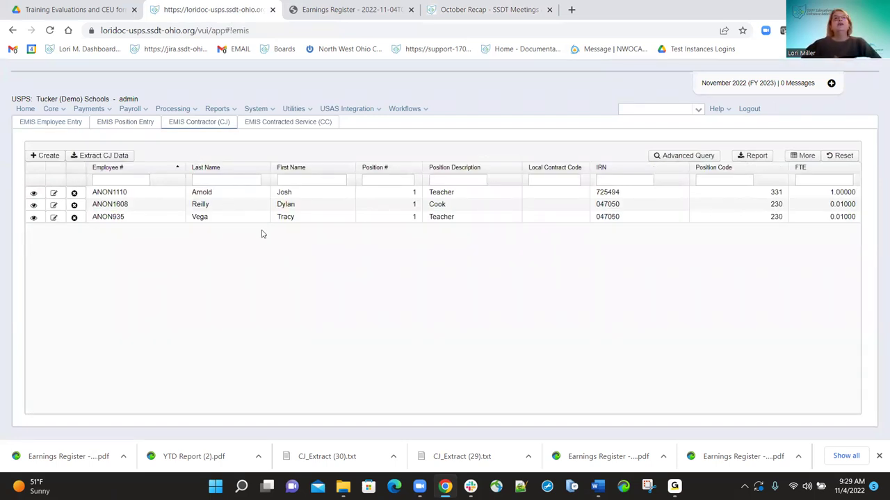
- Examine the available compensations on the contractor record with position code 331 and close it without changes
{"action": "left_click", "coordinate": [53, 196]}
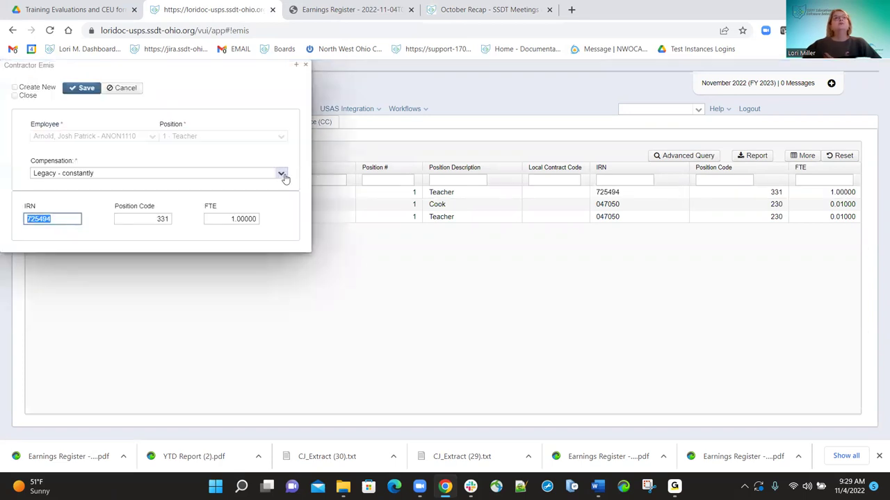
{"action": "left_click", "coordinate": [283, 175]}
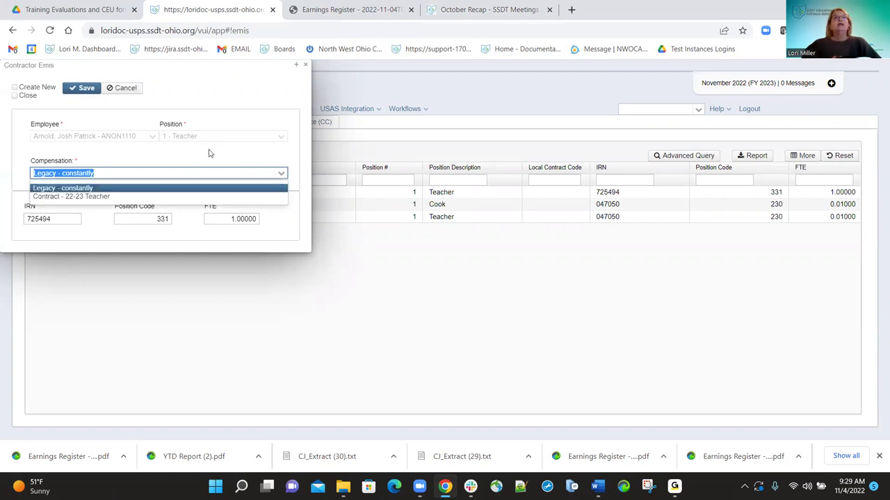
{"action": "left_click", "coordinate": [127, 173]}
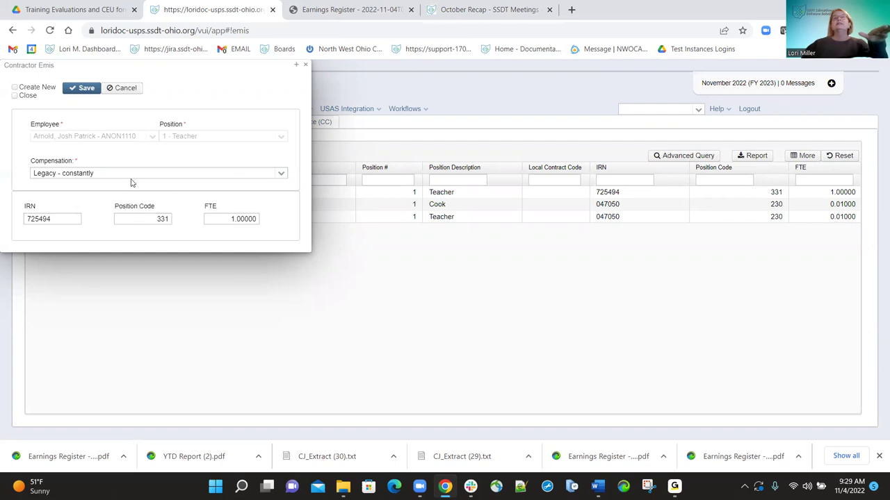
{"action": "left_click", "coordinate": [305, 64]}
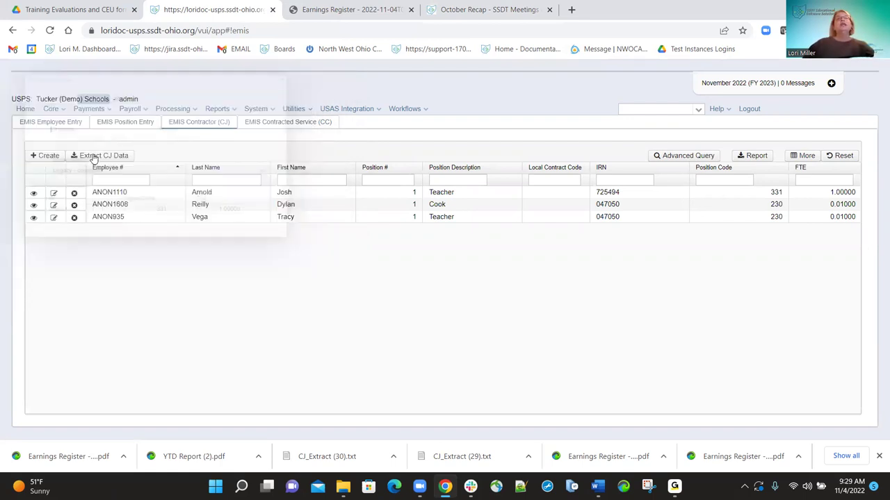
- Extract the CJ data to CJ_Extract (31).txt, view the file in Notepad and close it
{"action": "left_click", "coordinate": [97, 156]}
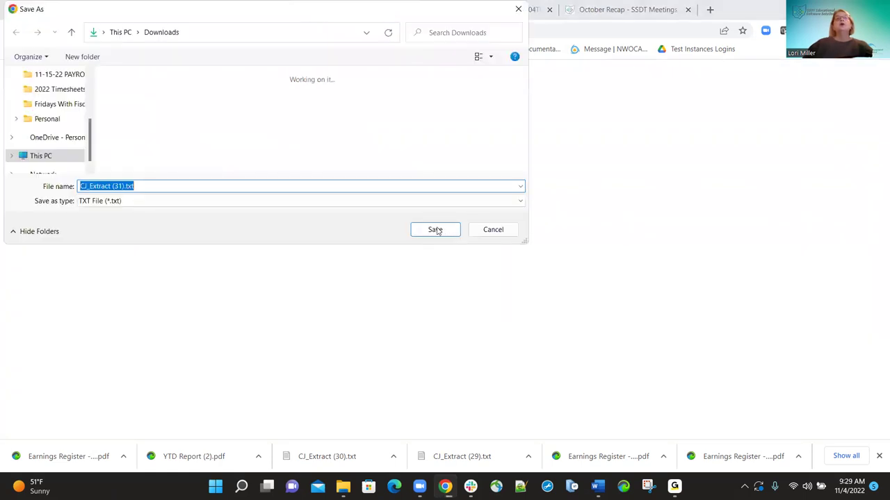
{"action": "key", "text": "Return"}
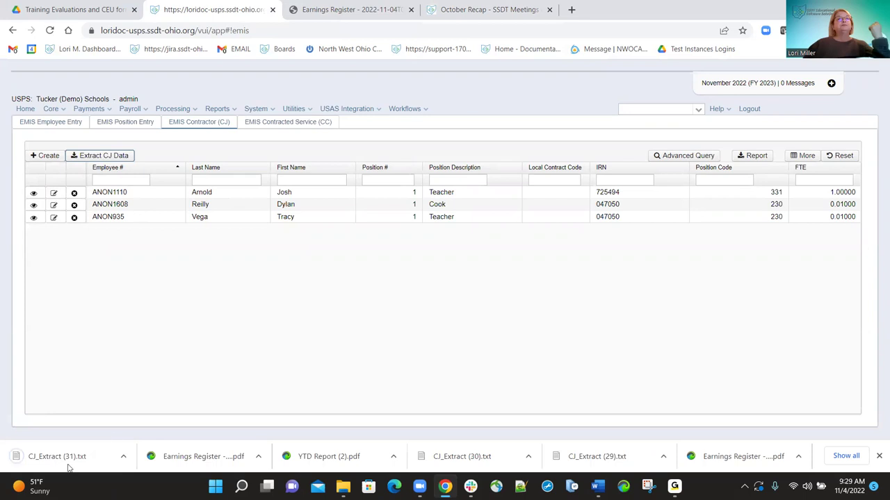
{"action": "left_click", "coordinate": [57, 457]}
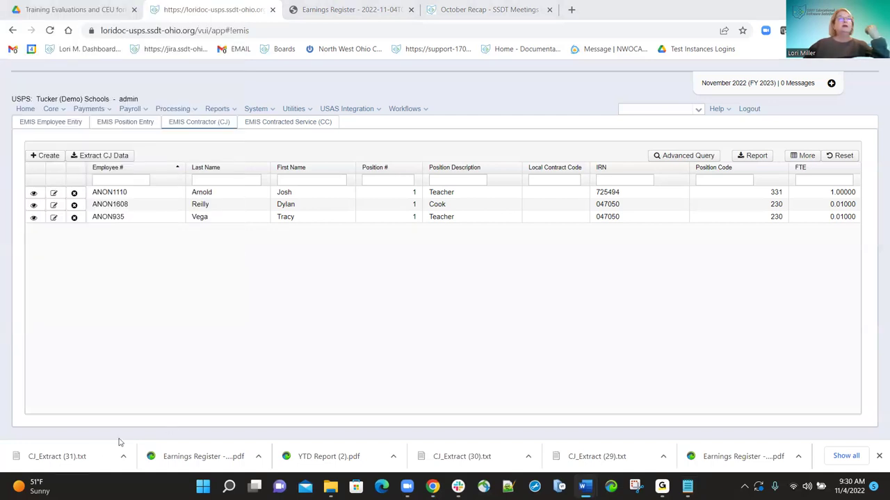
{"action": "left_click", "coordinate": [42, 463]}
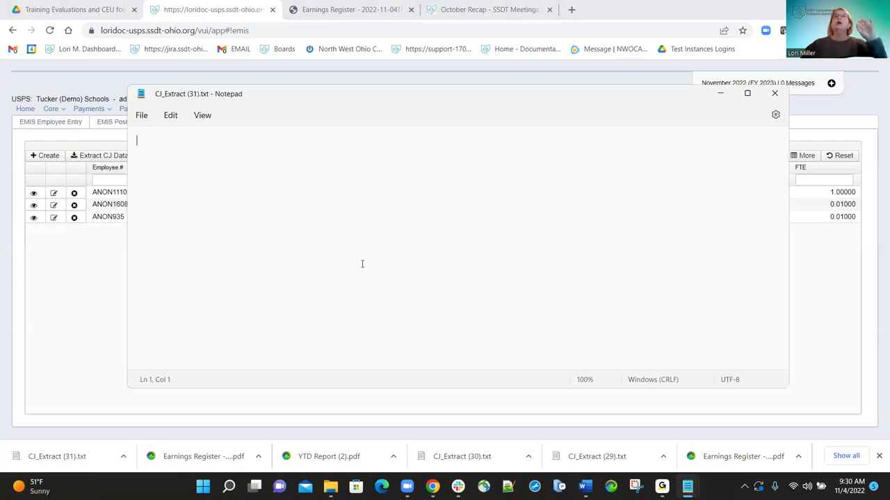
{"action": "left_click", "coordinate": [774, 93]}
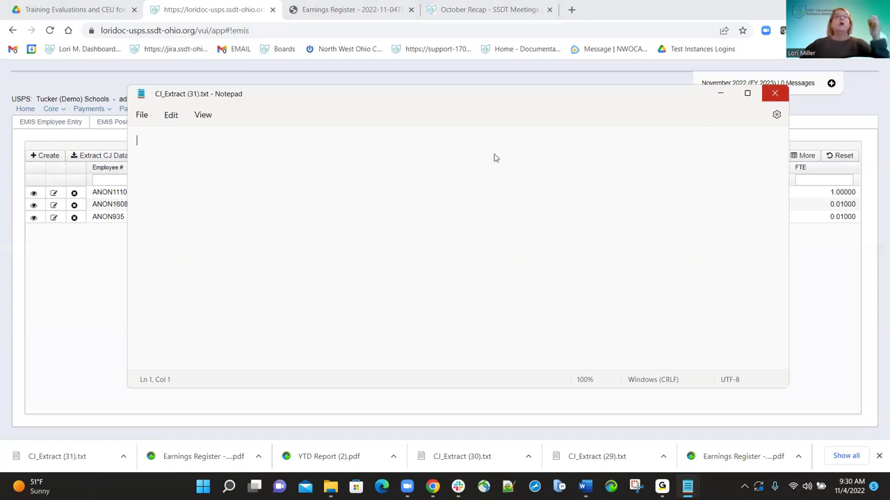
- Set the compensation of the contractor record with position code 331 to Contract - 22-23 Teacher, save and close it
{"action": "left_click", "coordinate": [54, 194]}
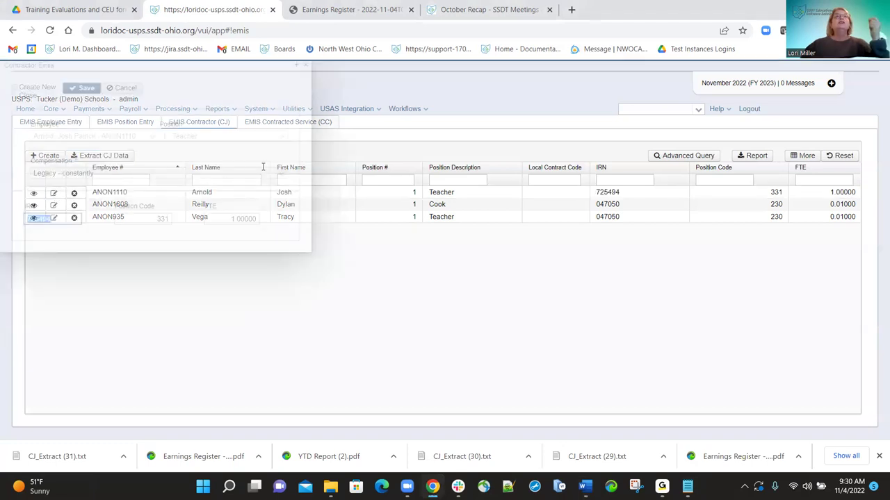
{"action": "left_click", "coordinate": [282, 178]}
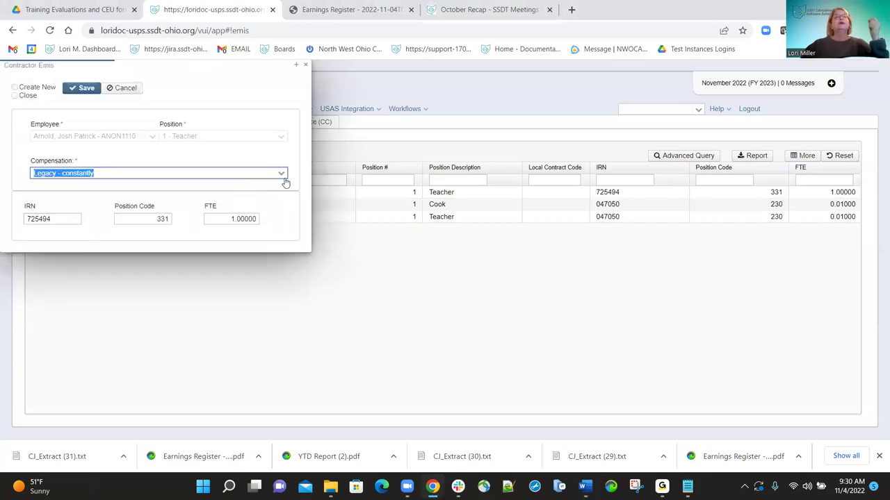
{"action": "left_click", "coordinate": [104, 198]}
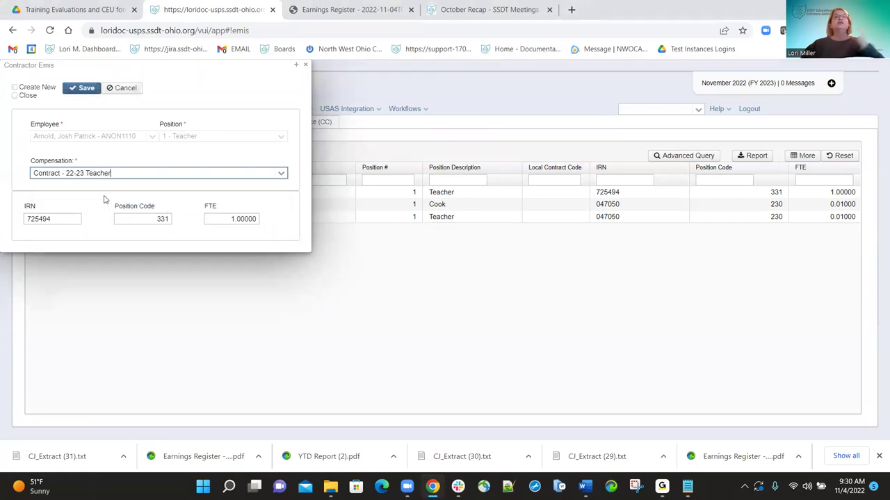
{"action": "left_click", "coordinate": [83, 91]}
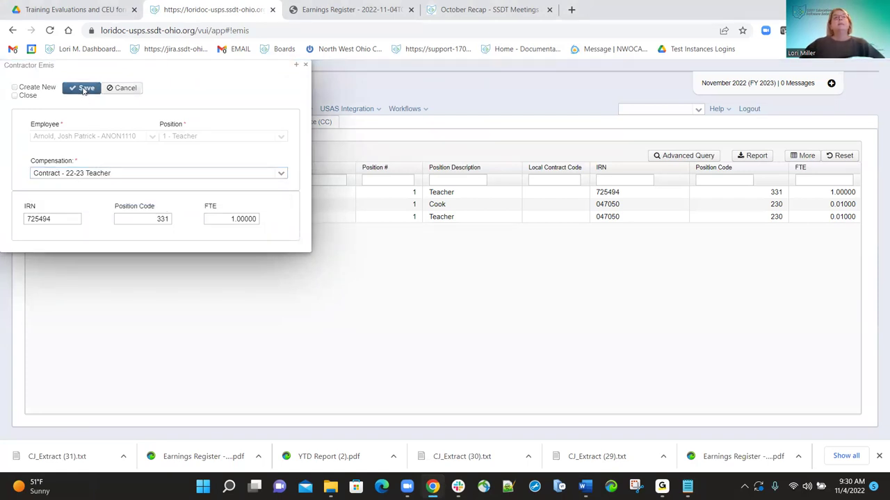
{"action": "left_click", "coordinate": [305, 65]}
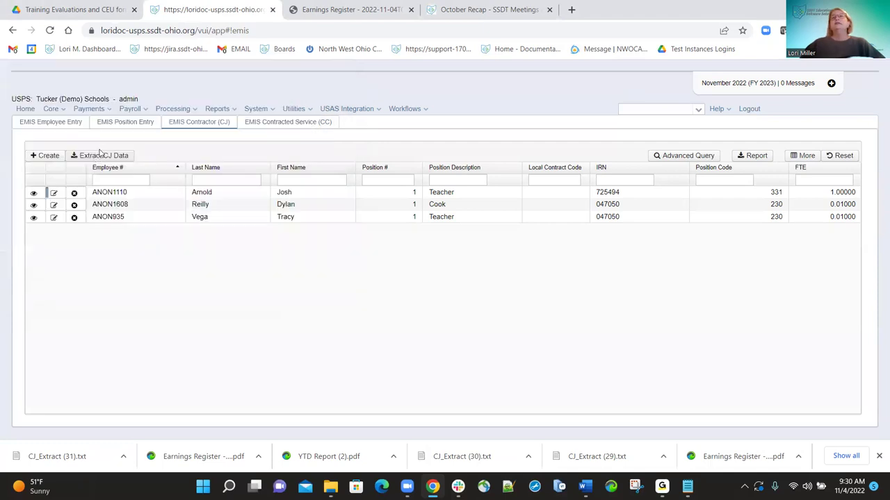
- Extract the CJ data again to CJ_Extract (32).txt, examine the extracted line in Notepad and close the file
{"action": "left_click", "coordinate": [99, 155]}
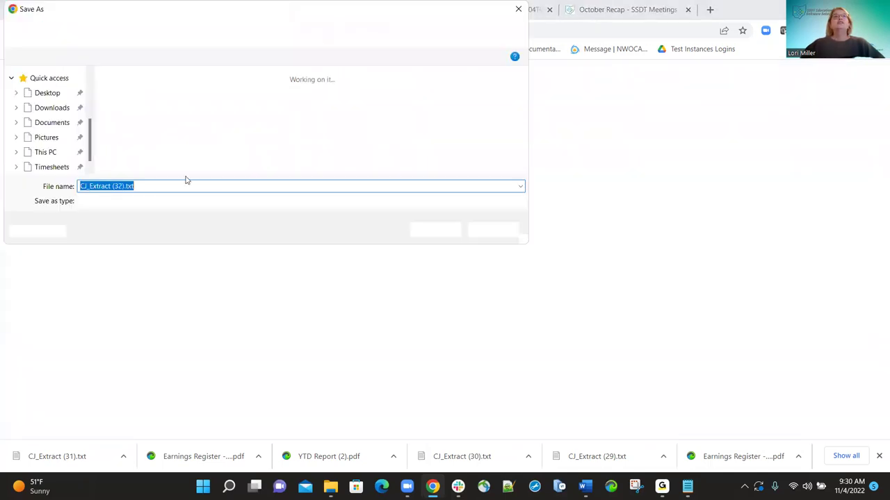
{"action": "left_click", "coordinate": [442, 230]}
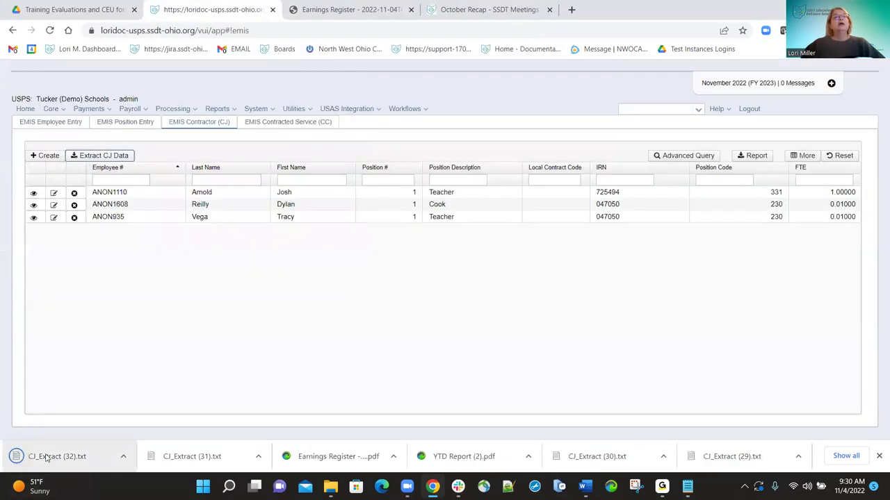
{"action": "left_click", "coordinate": [44, 459]}
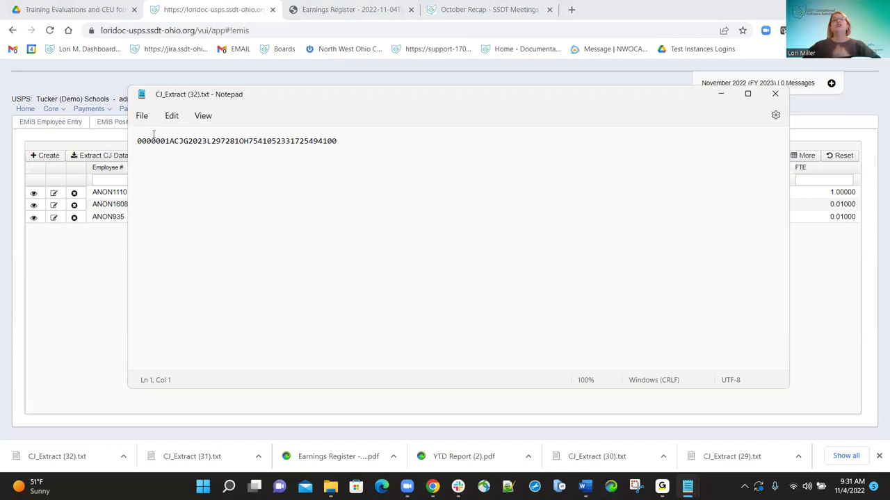
{"action": "left_click", "coordinate": [775, 94]}
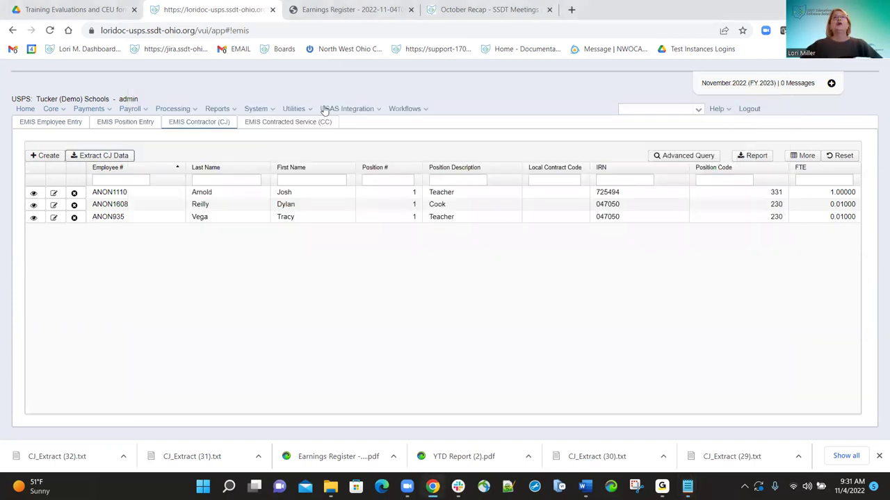
- Read the Improvements section of the October Recap and open the Payroll Item grid in USPS
{"action": "left_click", "coordinate": [483, 10]}
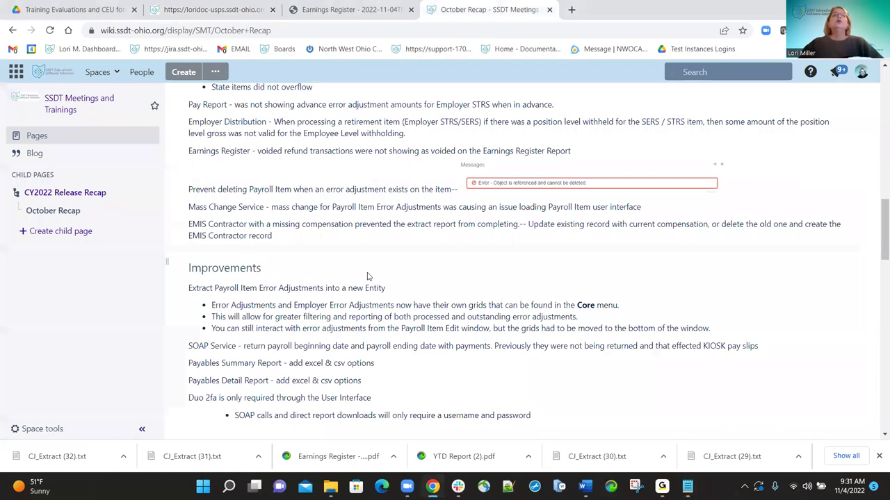
{"action": "scroll", "coordinate": [368, 276], "scroll_direction": "down", "scroll_amount": 2}
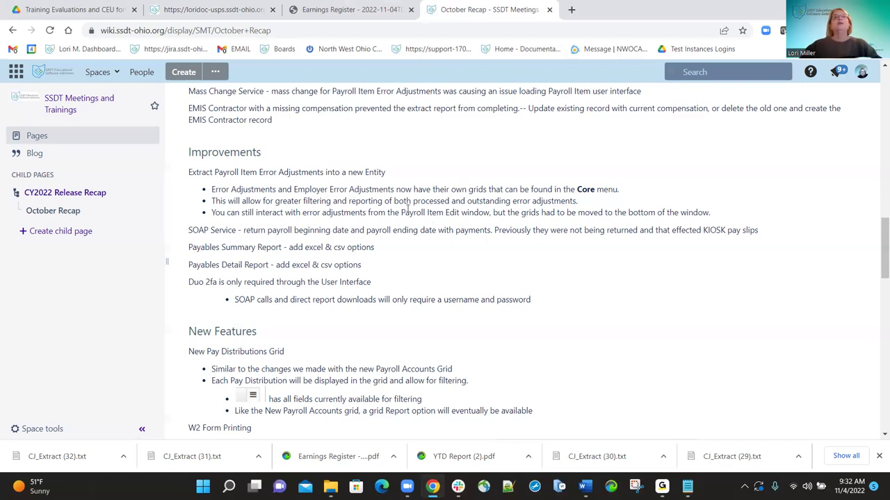
{"action": "left_click", "coordinate": [192, 10]}
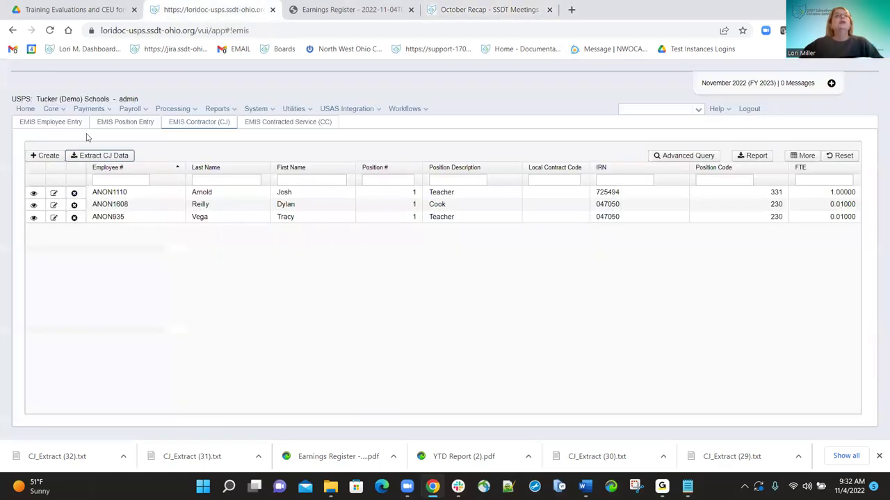
{"action": "left_click", "coordinate": [57, 109]}
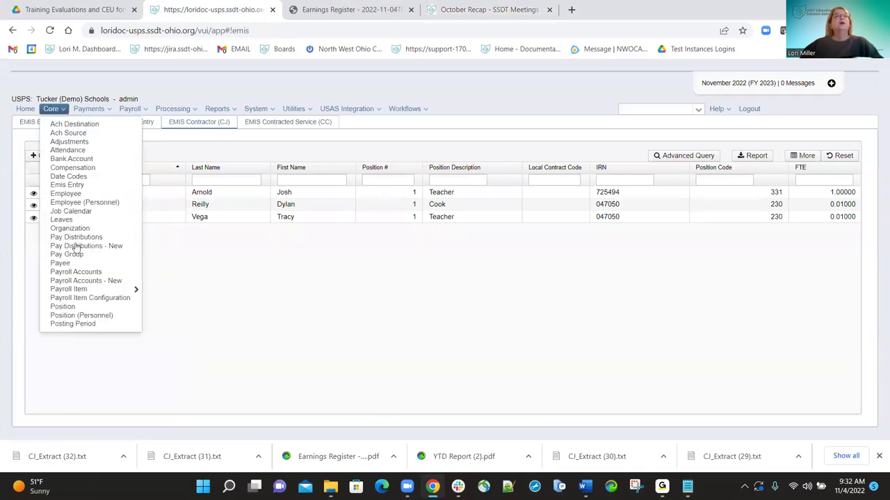
{"action": "mouse_move", "coordinate": [73, 290]}
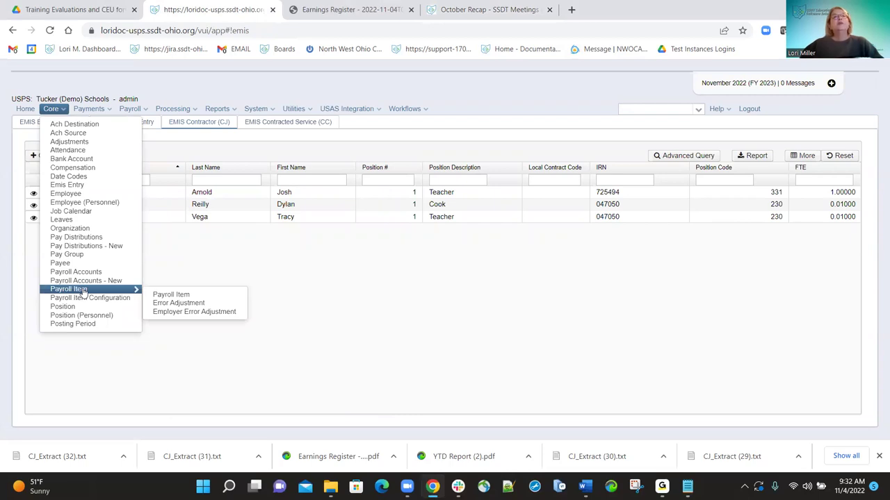
{"action": "left_click", "coordinate": [168, 295]}
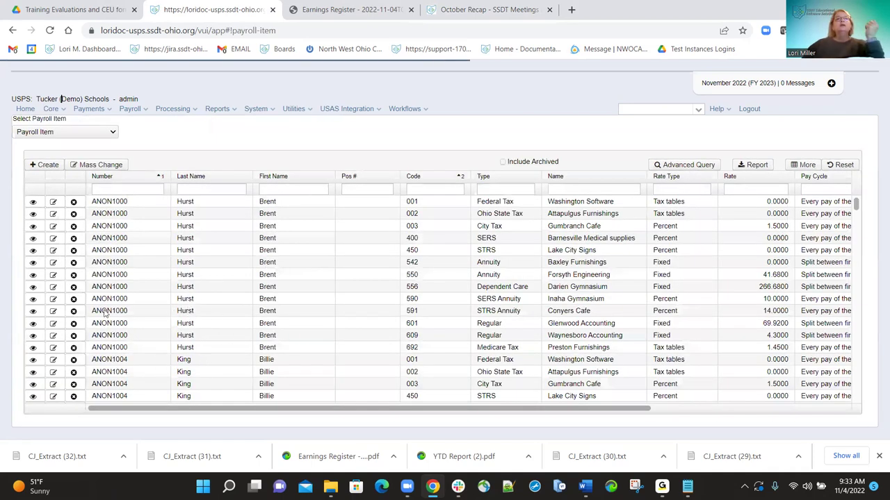
- Add an error adjustment of -100 dated 11/4/22 to the first employee's code 591 STRS Annuity payroll item
{"action": "left_click", "coordinate": [54, 313]}
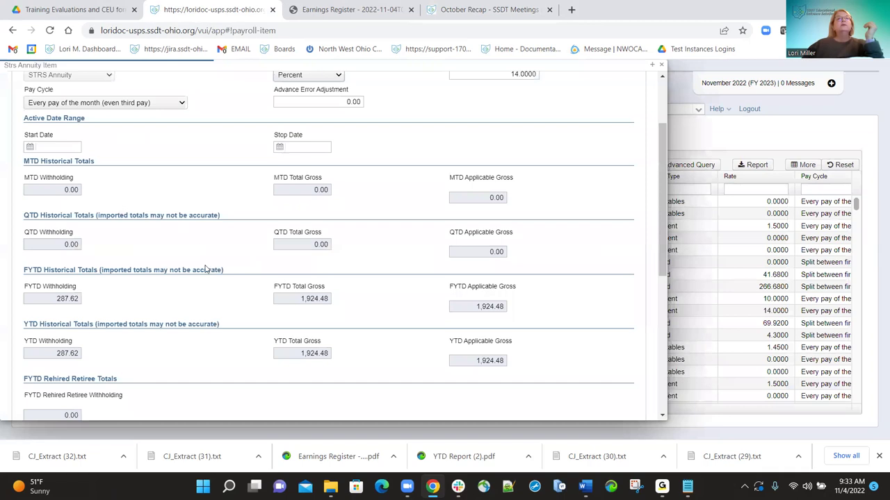
{"action": "scroll", "coordinate": [134, 258], "scroll_direction": "down", "scroll_amount": 5}
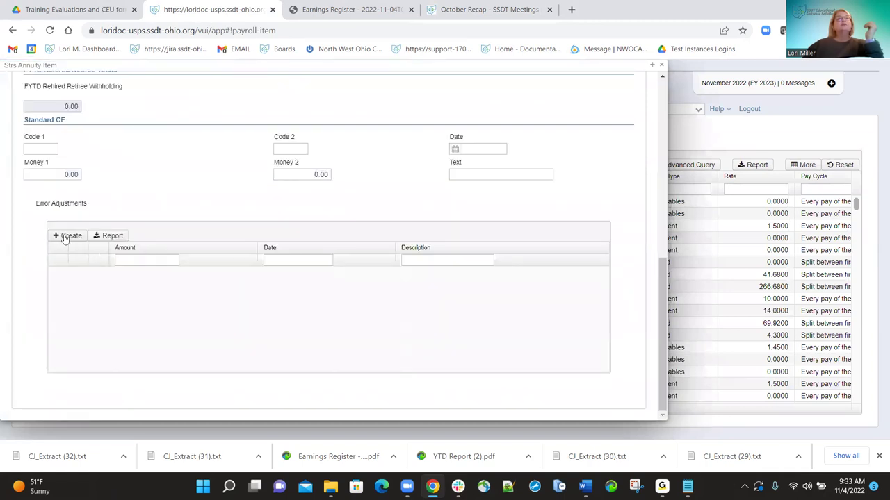
{"action": "left_click", "coordinate": [146, 263]}
{"action": "type", "text": "-100"}
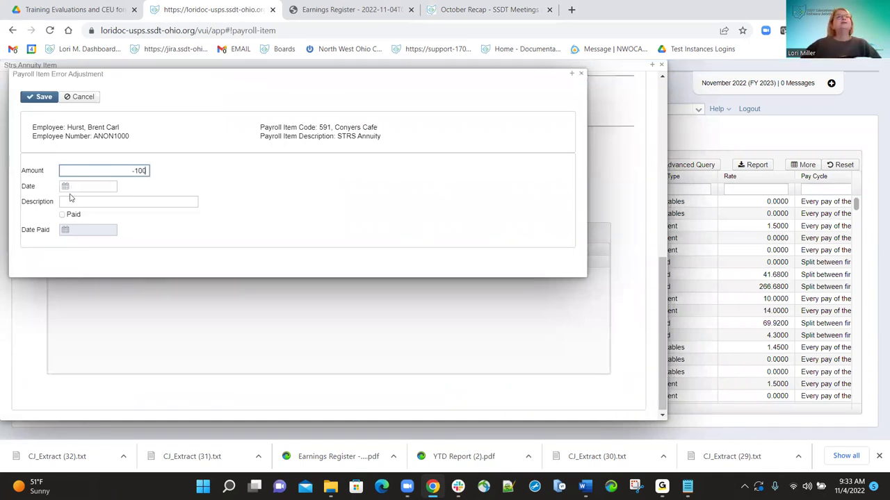
{"action": "key", "text": "Tab"}
{"action": "left_click", "coordinate": [130, 221]}
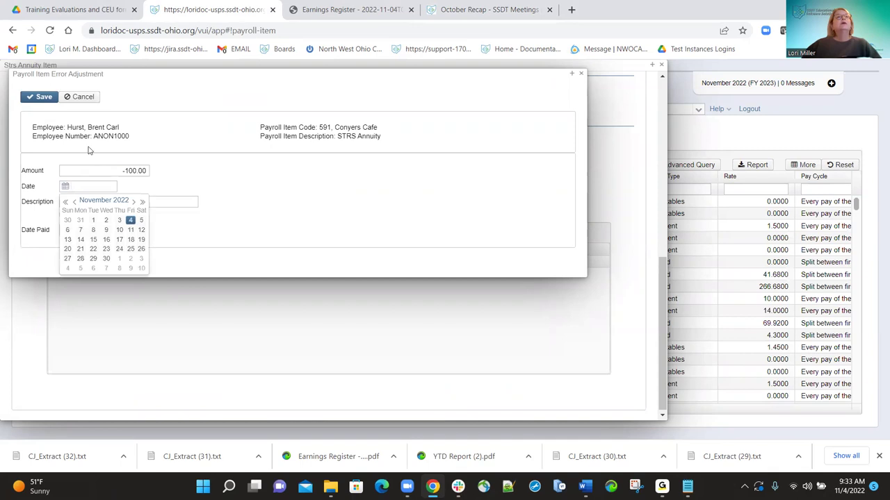
{"action": "left_click", "coordinate": [39, 97]}
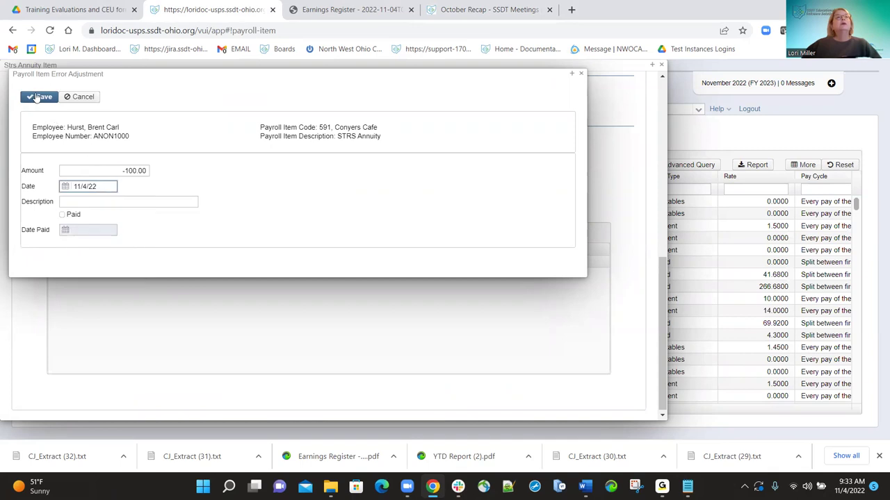
{"action": "left_click", "coordinate": [582, 75]}
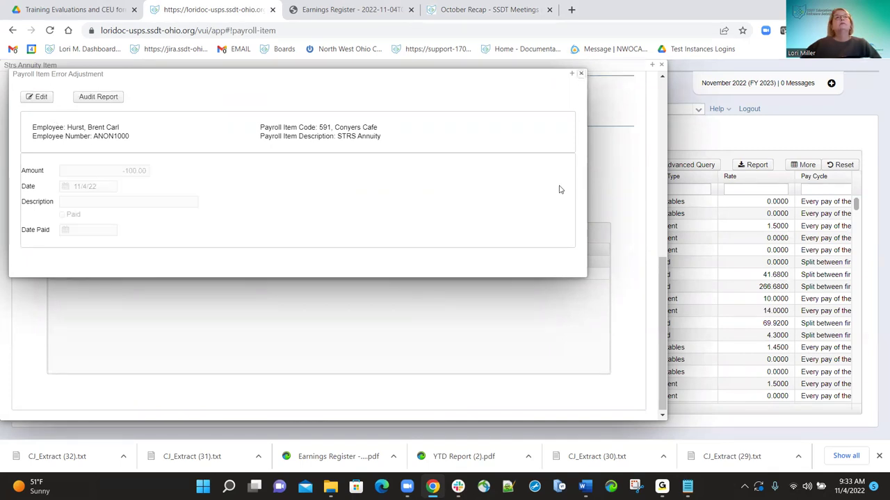
- Review the STRS Annuity item's fields and its Error Adjustments list, then close the payroll item
{"action": "scroll", "coordinate": [351, 222], "scroll_direction": "up", "scroll_amount": 5}
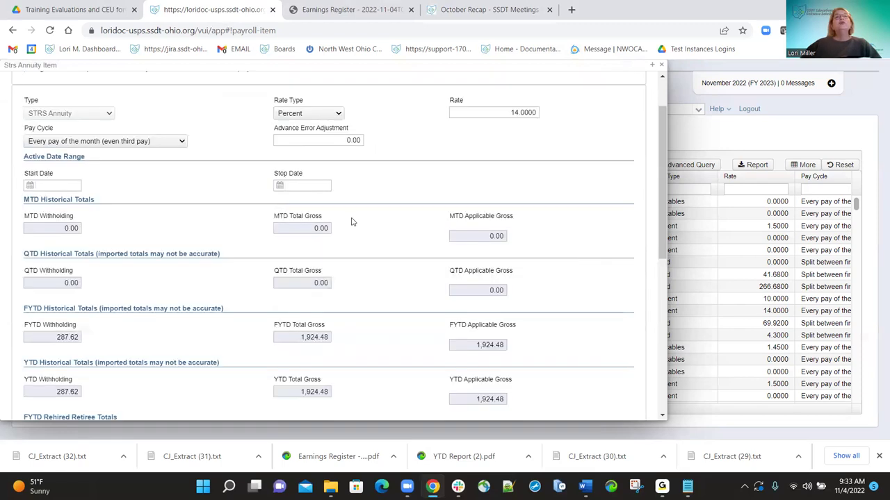
{"action": "scroll", "coordinate": [351, 222], "scroll_direction": "down", "scroll_amount": 6}
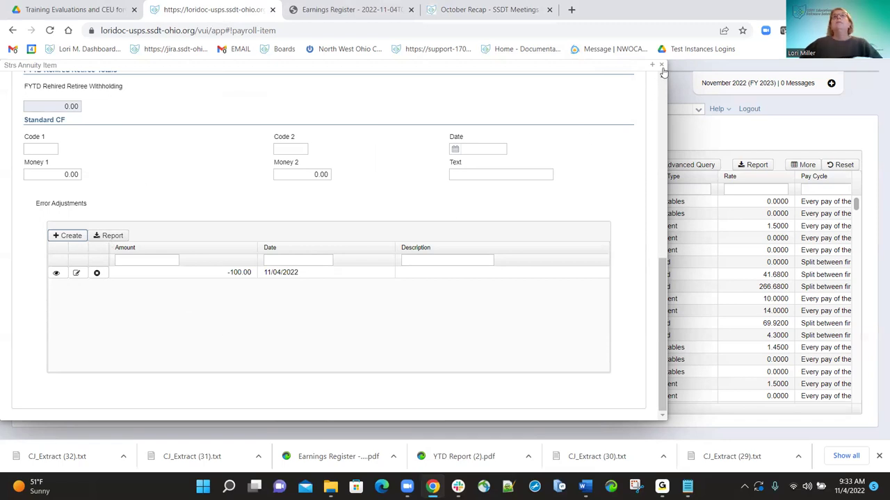
{"action": "key", "text": "Escape"}
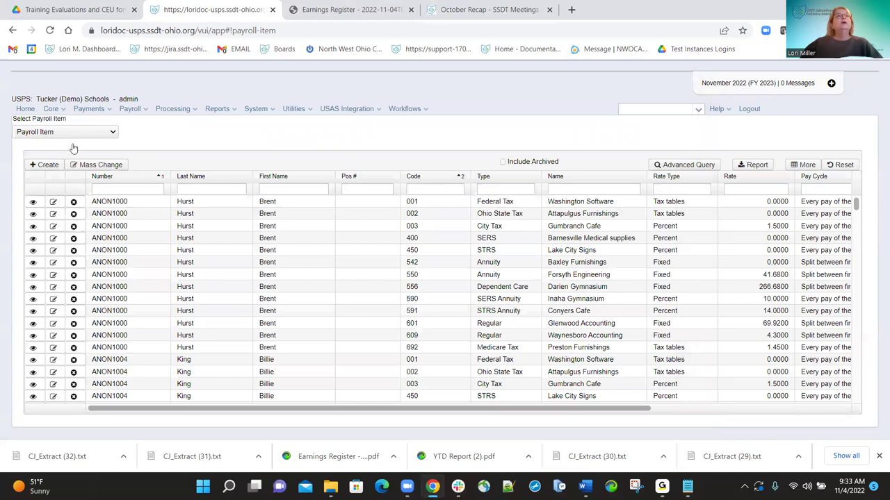
- Open the payroll item Error Adjustment grid and filter it by the employee's last name
{"action": "key", "text": "alt+c"}
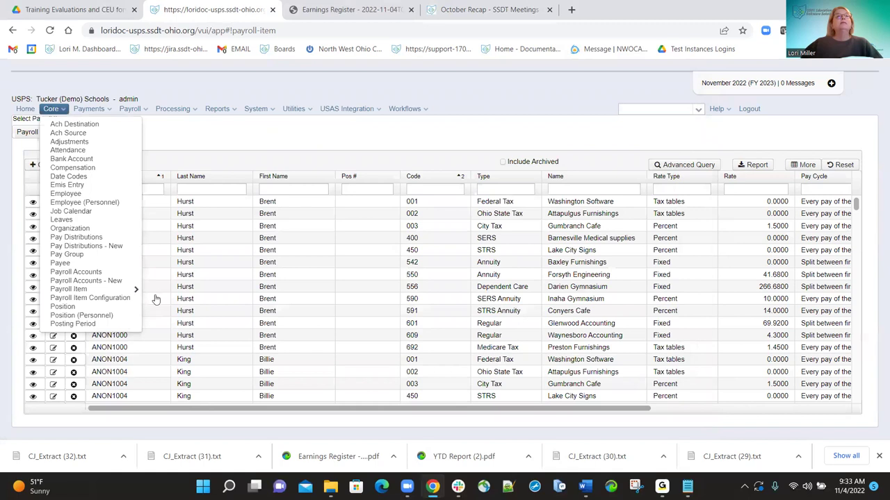
{"action": "left_click", "coordinate": [158, 296]}
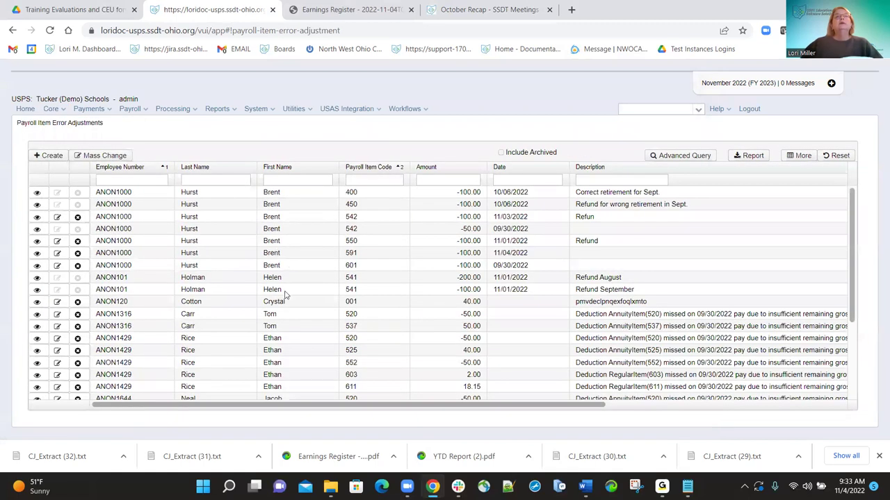
{"action": "left_click", "coordinate": [192, 179]}
{"action": "type", "text": "hur"}
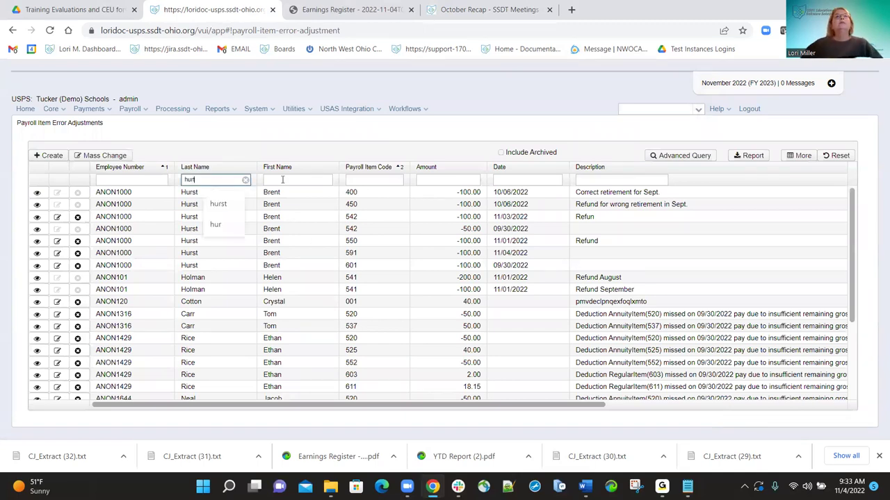
{"action": "type", "text": "t"}
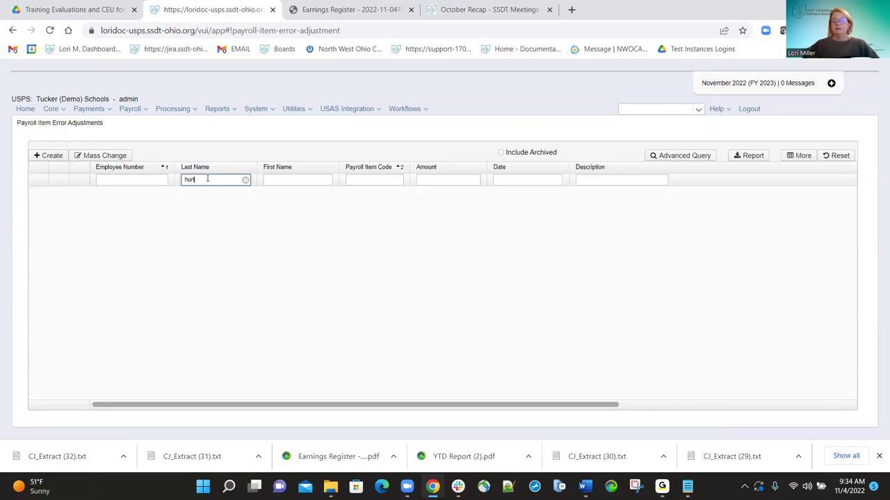
{"action": "key", "text": "BackSpace"}
{"action": "type", "text": "s"}
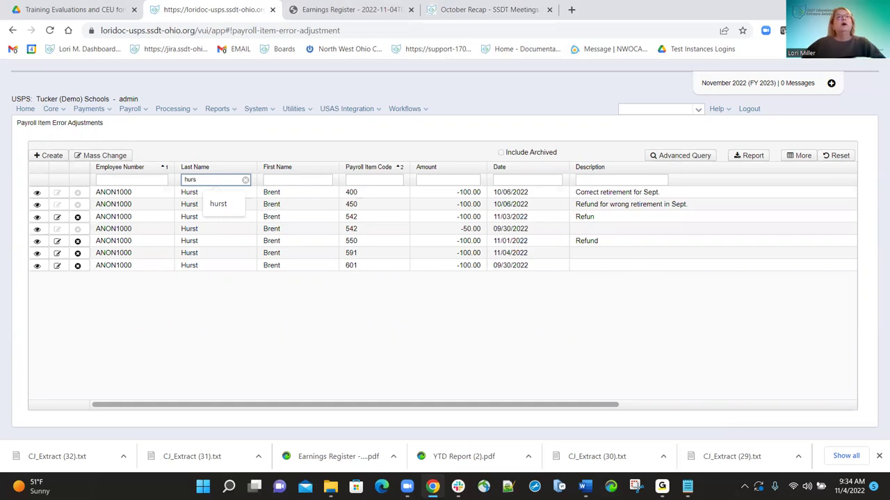
- Review the fields of the first employee's code 591 error adjustment dated 11/04/2022, including Paid and Date Paid
{"action": "left_click", "coordinate": [57, 253]}
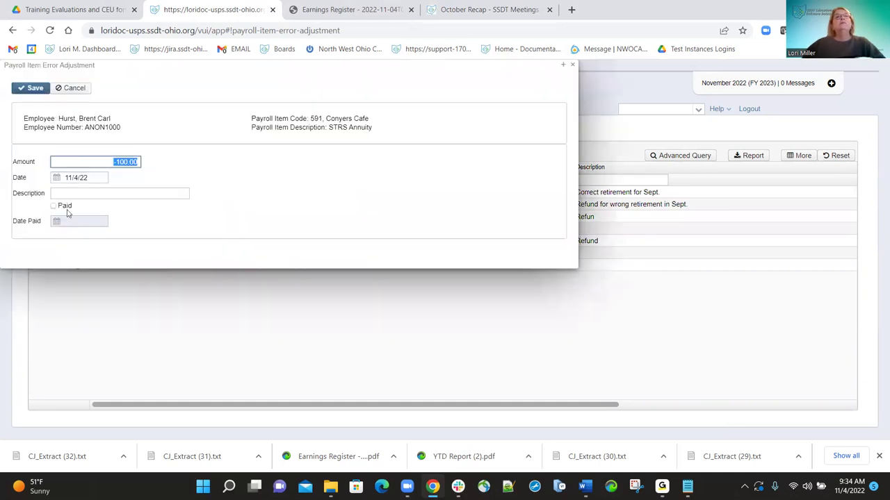
{"action": "left_click", "coordinate": [572, 65]}
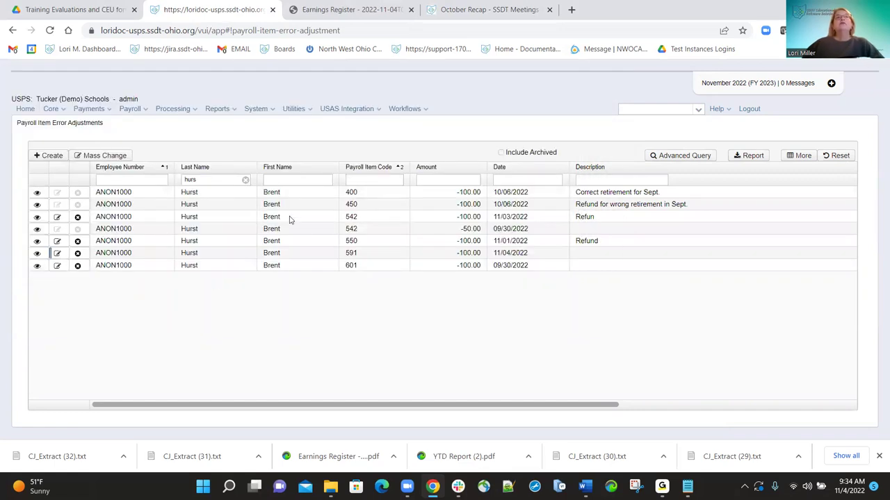
- Create an error adjustment of -300 dated 11/4/22 for the same employee's code 591 payroll item
{"action": "left_click", "coordinate": [51, 155]}
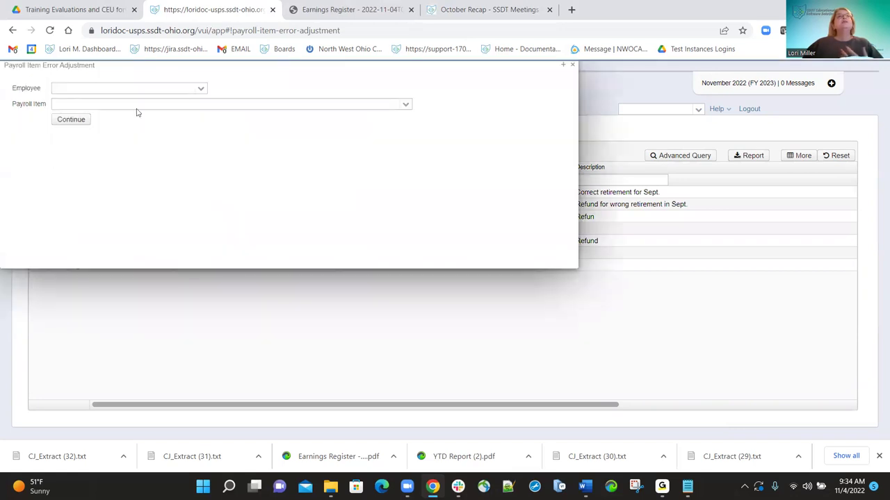
{"action": "left_click", "coordinate": [164, 88]}
{"action": "type", "text": "hur"}
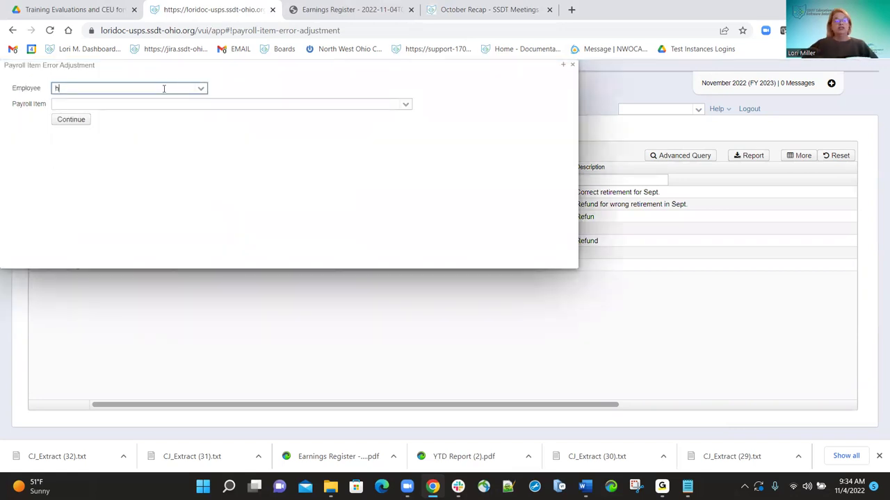
{"action": "left_click", "coordinate": [147, 99]}
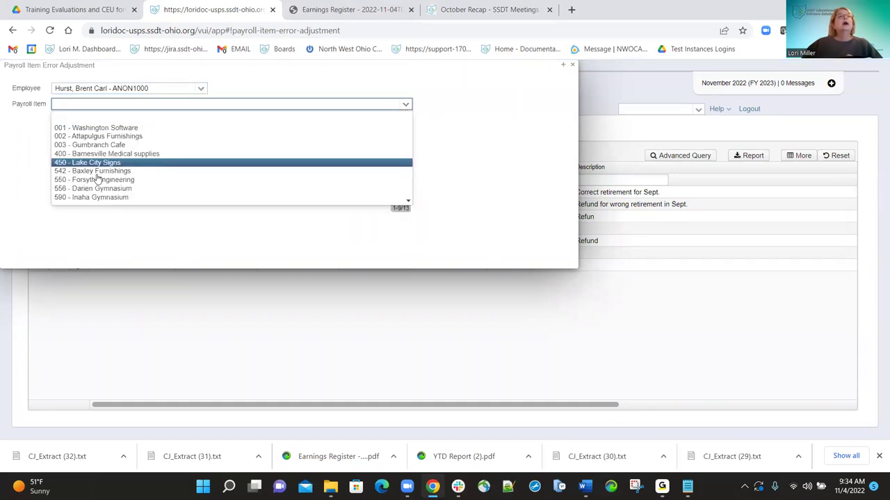
{"action": "scroll", "coordinate": [83, 135], "scroll_direction": "down", "scroll_amount": 2}
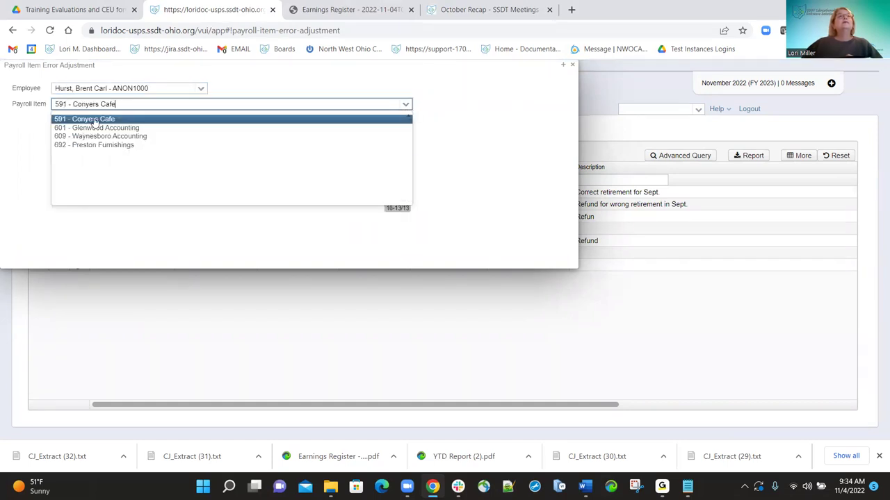
{"action": "left_click", "coordinate": [82, 120]}
{"action": "left_click", "coordinate": [82, 120]}
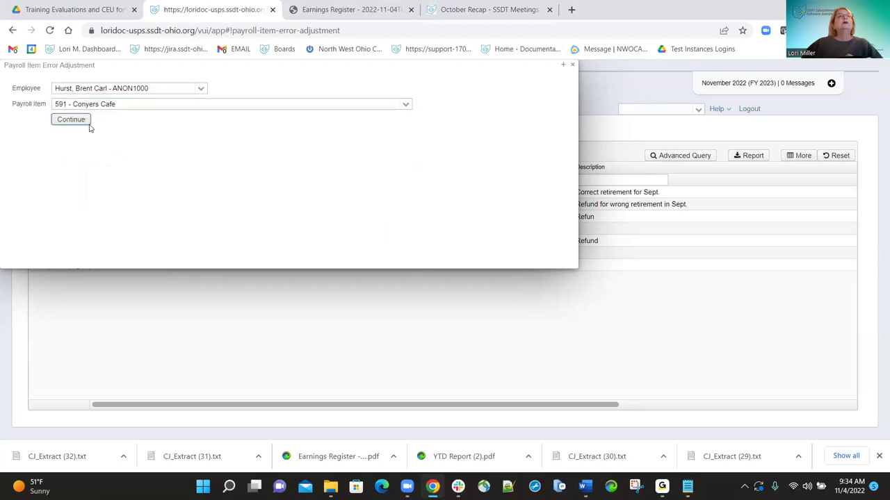
{"action": "type", "text": "-300"}
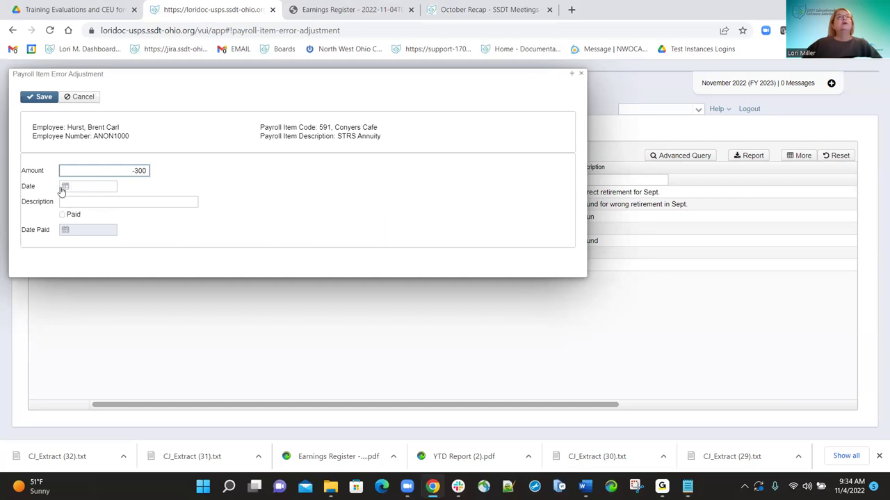
{"action": "key", "text": "Tab"}
{"action": "left_click", "coordinate": [131, 220]}
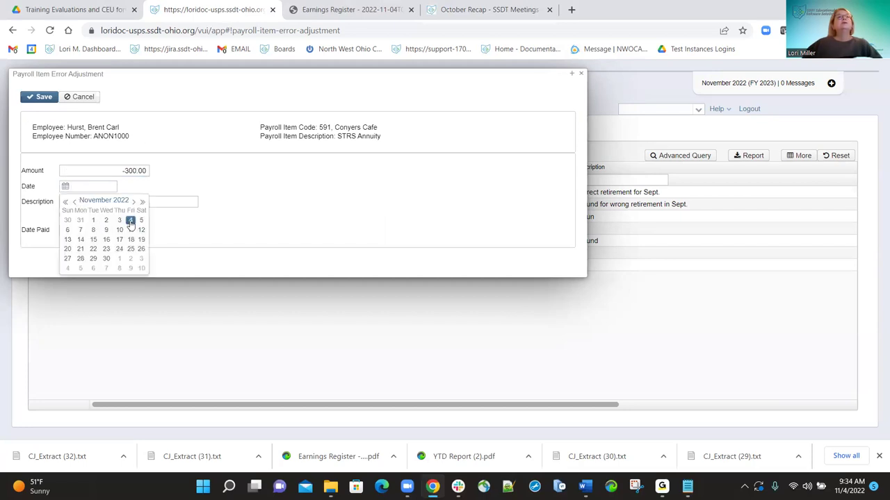
{"action": "left_click", "coordinate": [582, 77]}
- Open the employee's code 591 STRS Annuity item from the Payroll Item grid, check its Error Adjustments list, and close it
{"action": "left_click", "coordinate": [60, 110]}
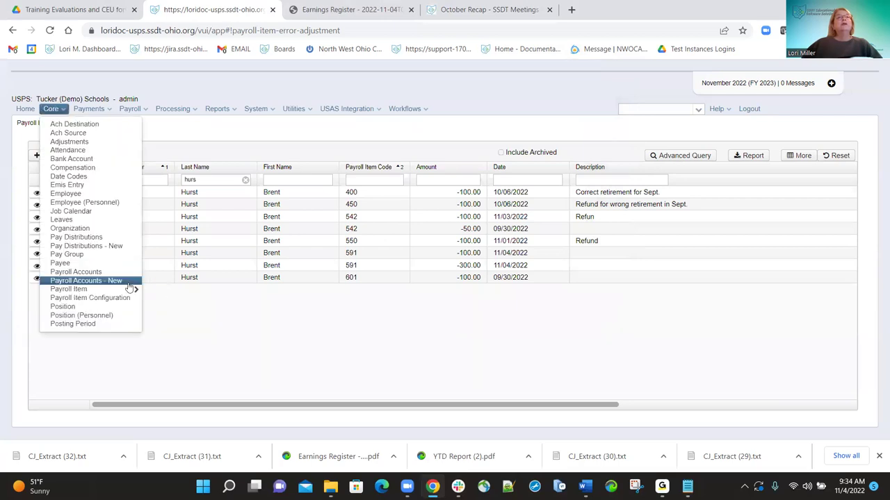
{"action": "mouse_move", "coordinate": [104, 290]}
{"action": "left_click", "coordinate": [186, 295]}
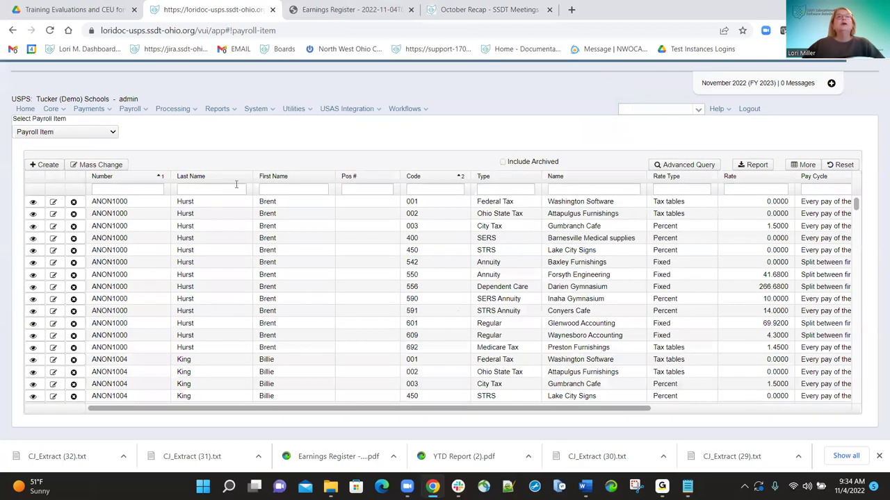
{"action": "left_click", "coordinate": [53, 310]}
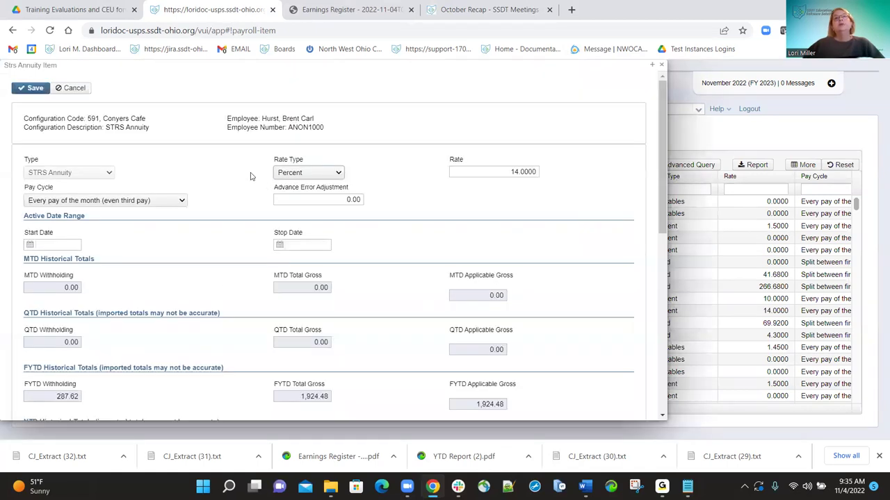
{"action": "scroll", "coordinate": [239, 318], "scroll_direction": "down", "scroll_amount": 10}
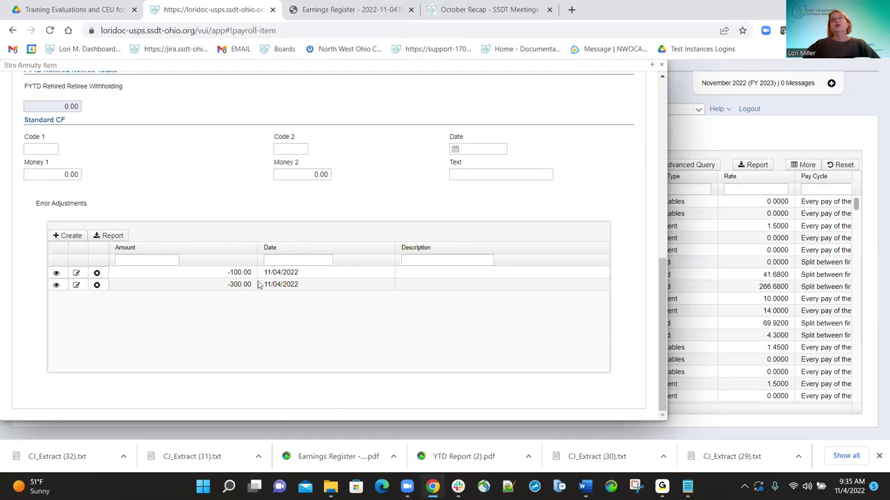
{"action": "left_click", "coordinate": [661, 65]}
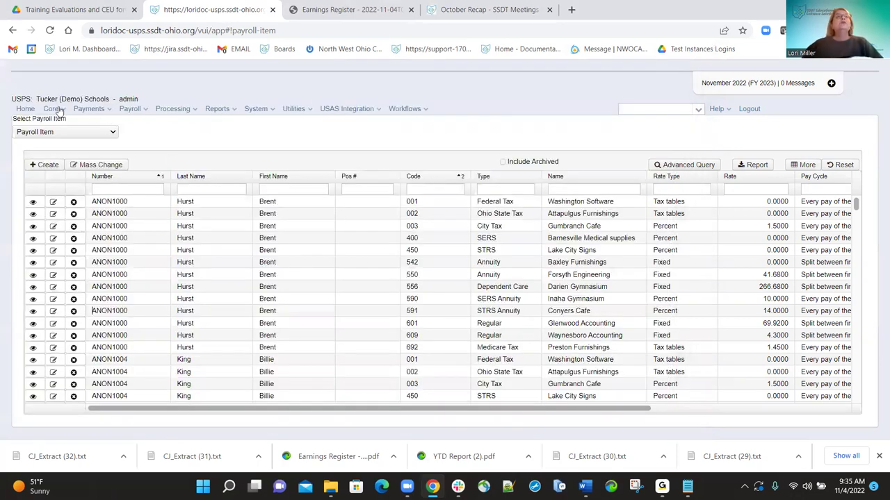
- Return to the payroll item Error Adjustment grid and filter it by payroll item code 591
{"action": "left_click", "coordinate": [173, 304]}
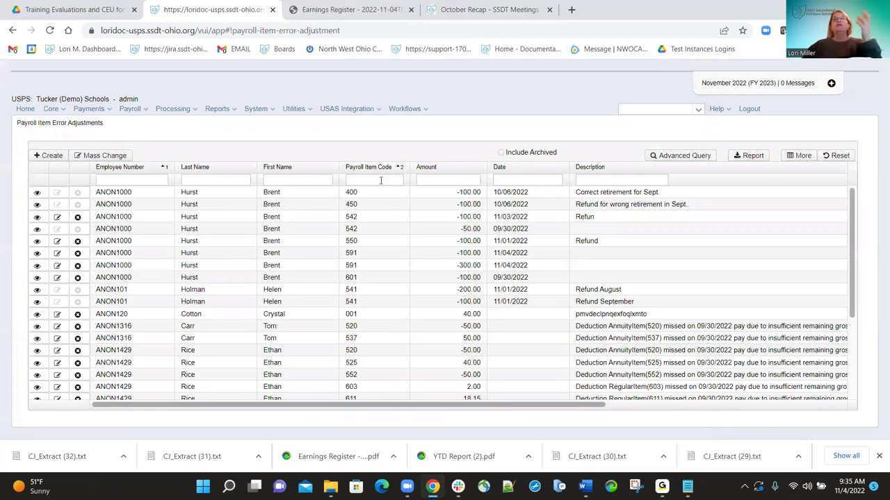
{"action": "left_click", "coordinate": [381, 180]}
{"action": "type", "text": "591"}
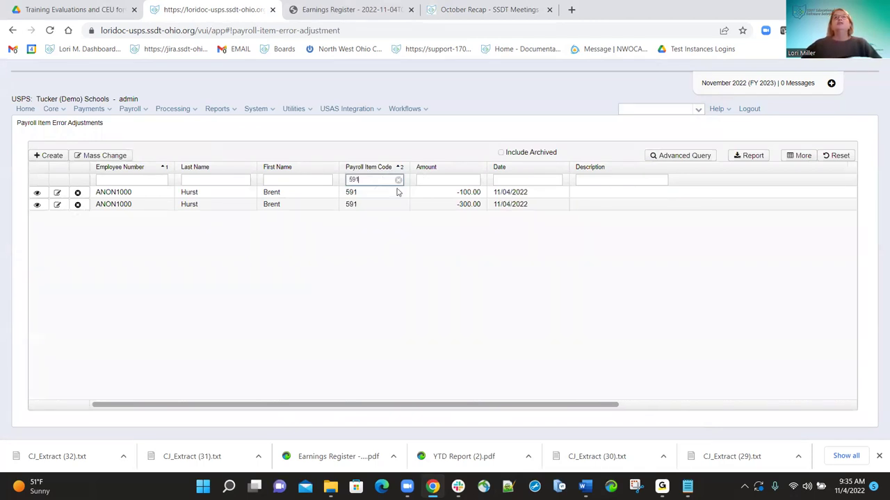
- Examine the Paid and Date Paid fields of both code 591 error adjustments and close each one without saving
{"action": "left_click", "coordinate": [57, 192]}
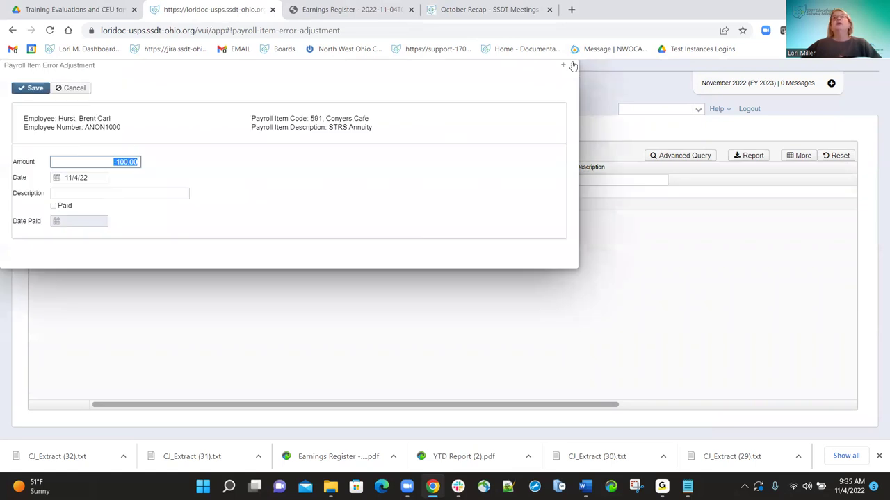
{"action": "left_click", "coordinate": [572, 64]}
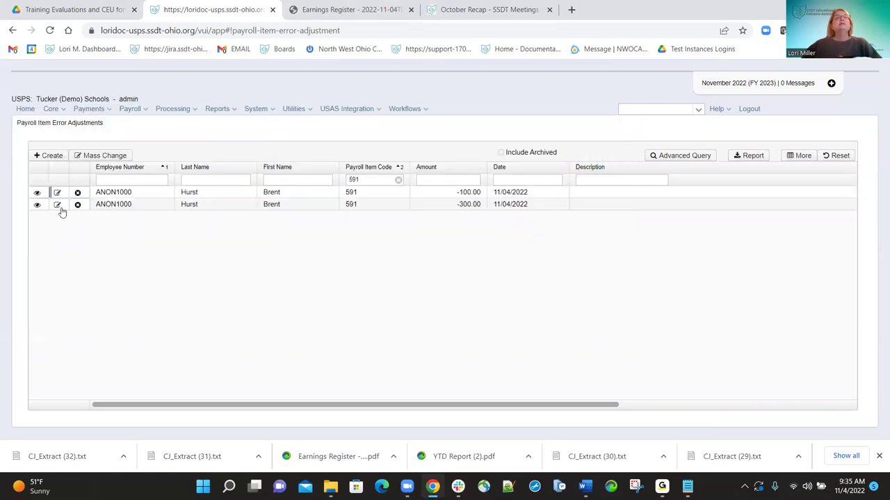
{"action": "left_click", "coordinate": [55, 206]}
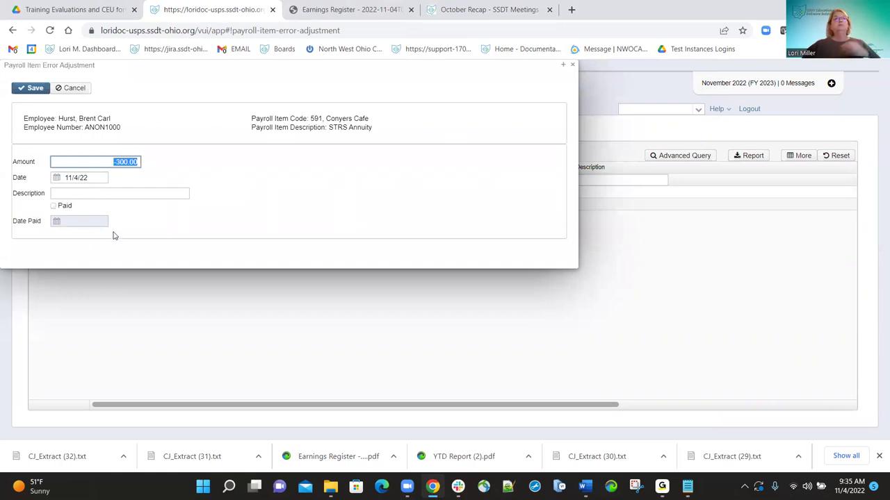
{"action": "left_click", "coordinate": [54, 207]}
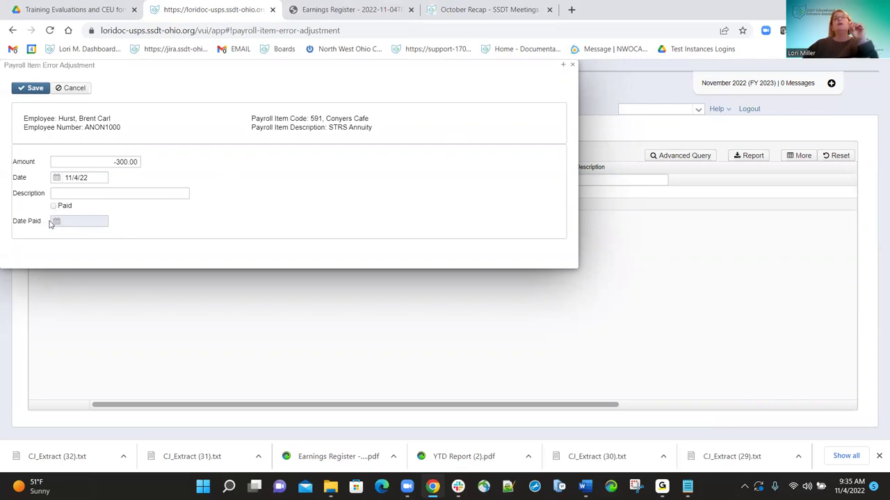
{"action": "left_click", "coordinate": [572, 66]}
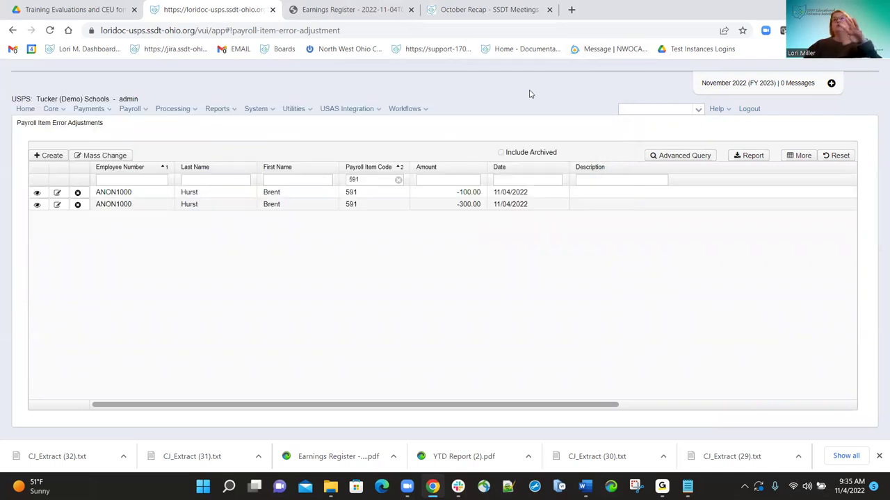
- Review the columns available for the Error Adjustments grid in the column selection list, then close the list
{"action": "left_click", "coordinate": [792, 156]}
{"action": "scroll", "coordinate": [751, 250], "scroll_direction": "down", "scroll_amount": 5}
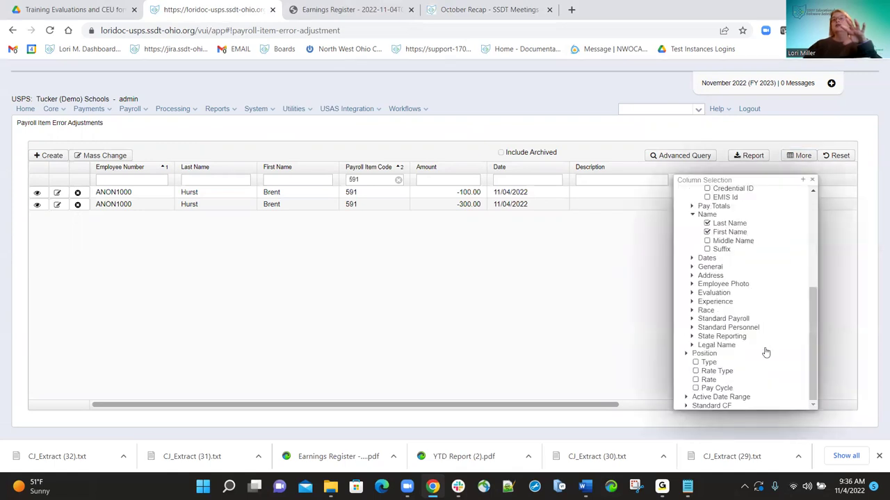
{"action": "scroll", "coordinate": [744, 297], "scroll_direction": "up", "scroll_amount": 3}
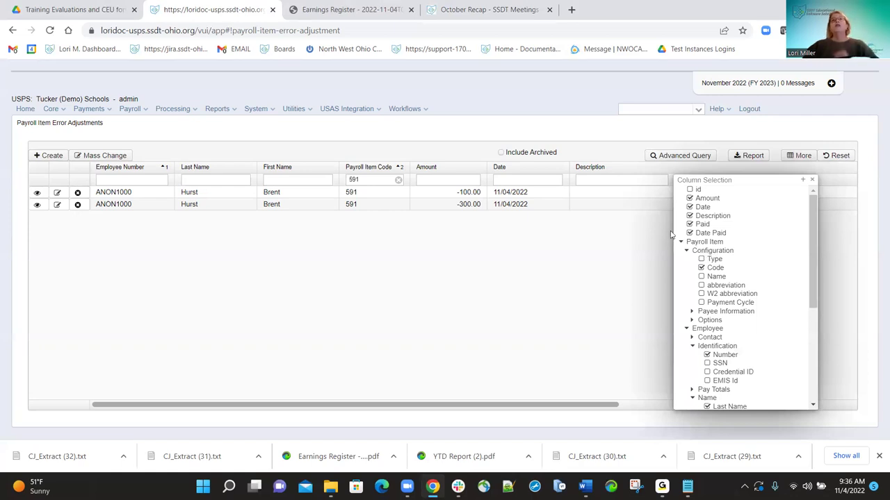
{"action": "left_click", "coordinate": [813, 181]}
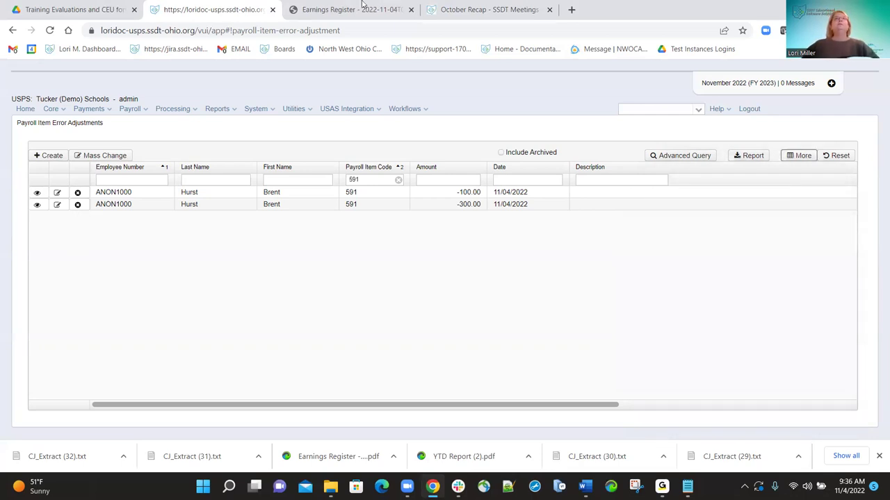
- Read the October Recap's remaining Improvements and its New Features section, then open the new Pay Distributions grid in USPS
{"action": "left_click", "coordinate": [463, 11]}
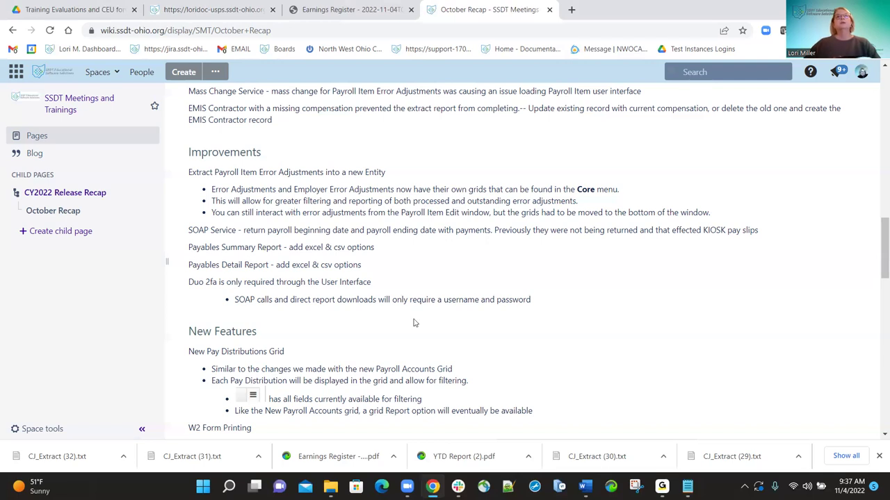
{"action": "scroll", "coordinate": [513, 328], "scroll_direction": "down", "scroll_amount": 3}
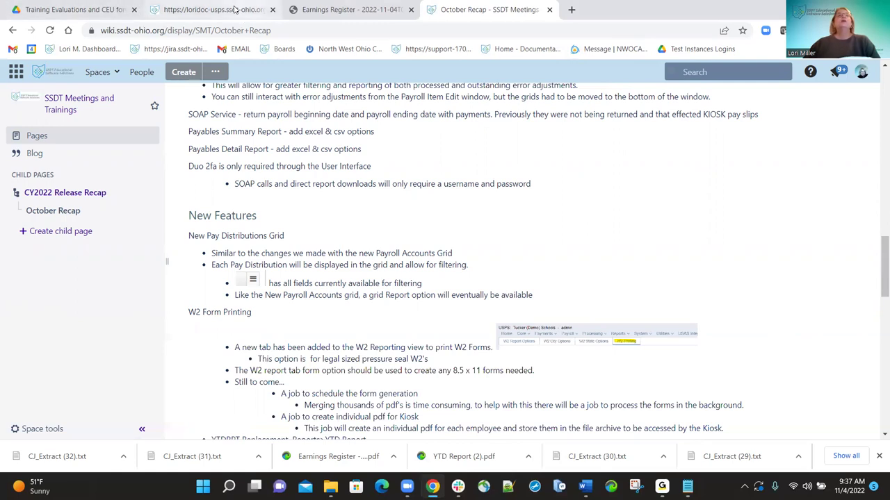
{"action": "key", "text": "ctrl+shift+Tab"}
{"action": "left_click", "coordinate": [66, 110]}
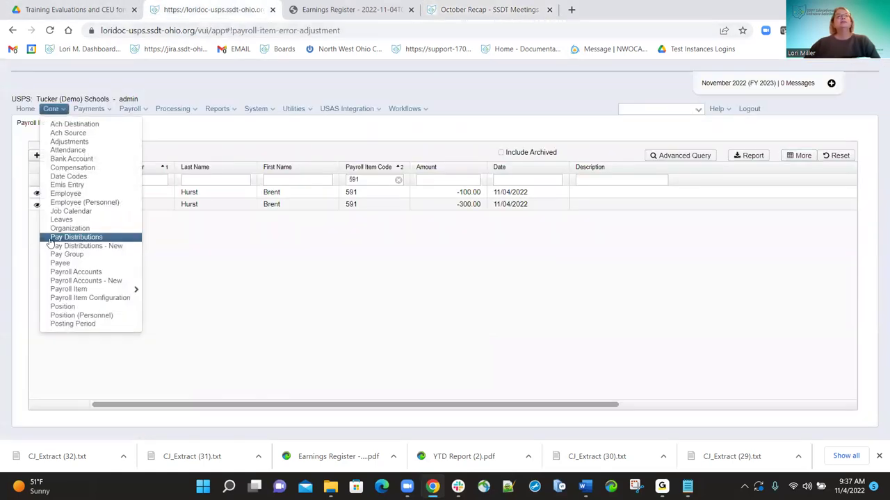
{"action": "left_click", "coordinate": [86, 249]}
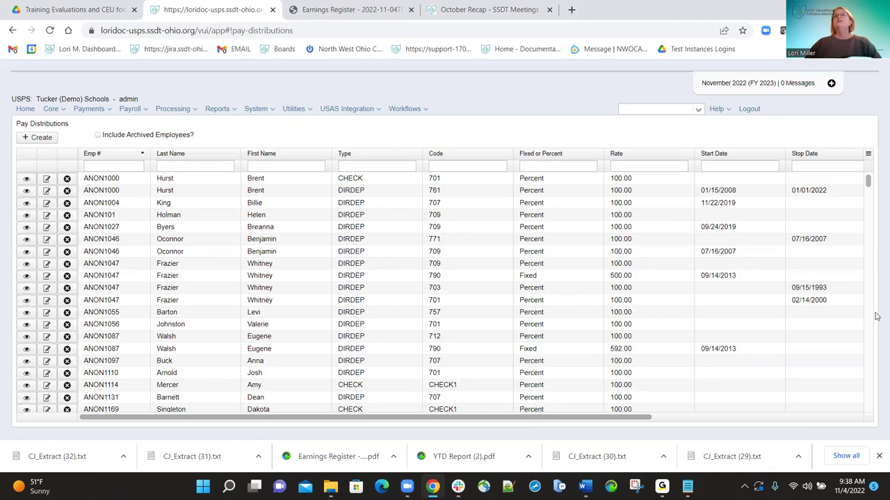
- Filter the Pay Distributions grid by one bank's routing number and review the matching employees' direct deposit records
{"action": "scroll", "coordinate": [671, 195], "scroll_direction": "right", "scroll_amount": 5}
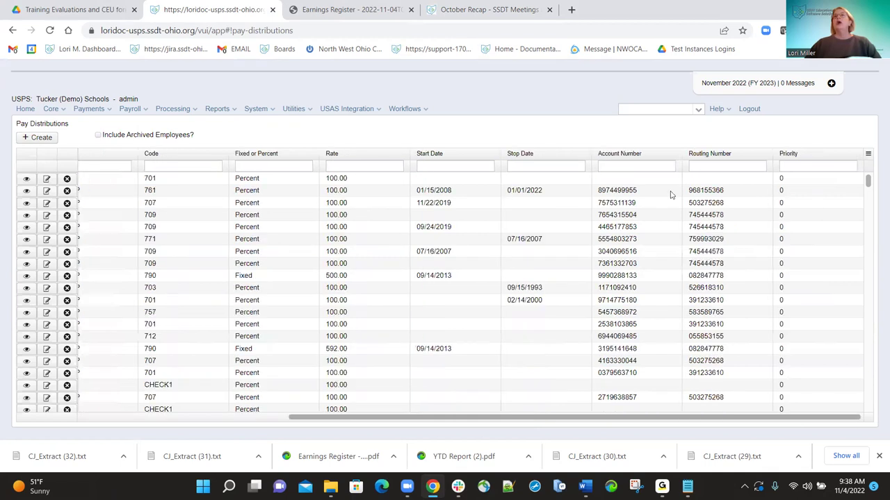
{"action": "left_click", "coordinate": [713, 167]}
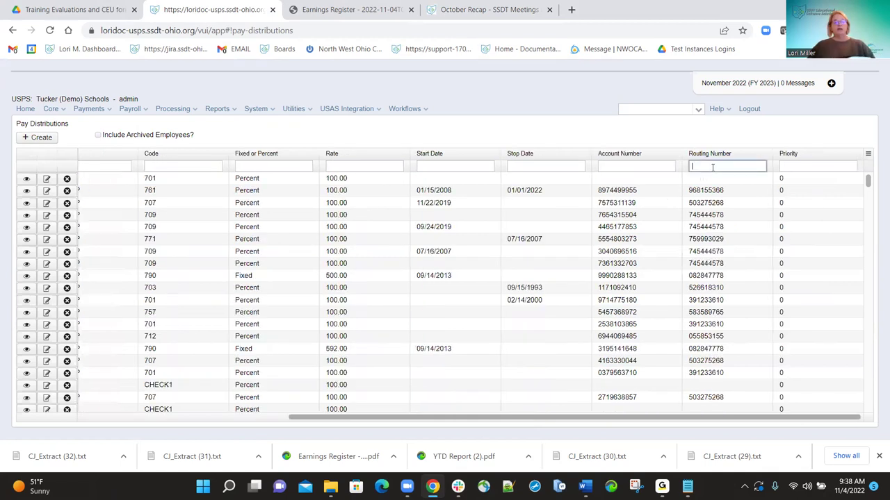
{"action": "type", "text": "50"}
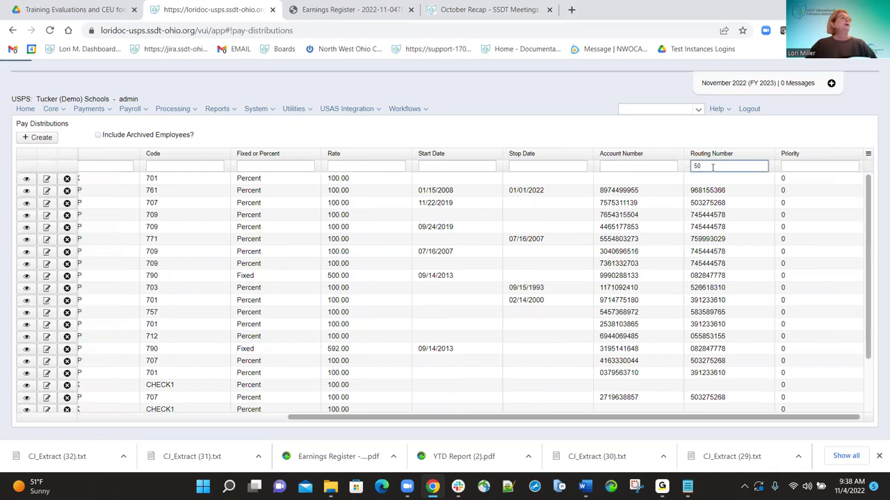
{"action": "type", "text": "327"}
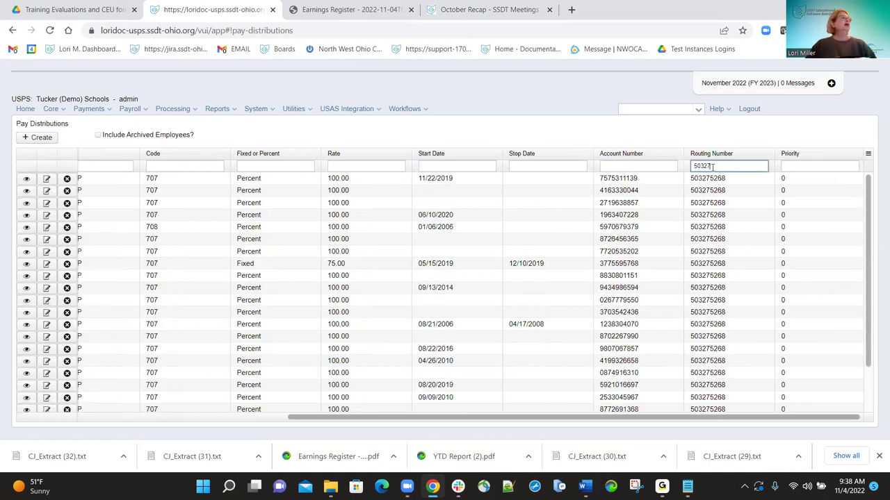
{"action": "type", "text": "5268"}
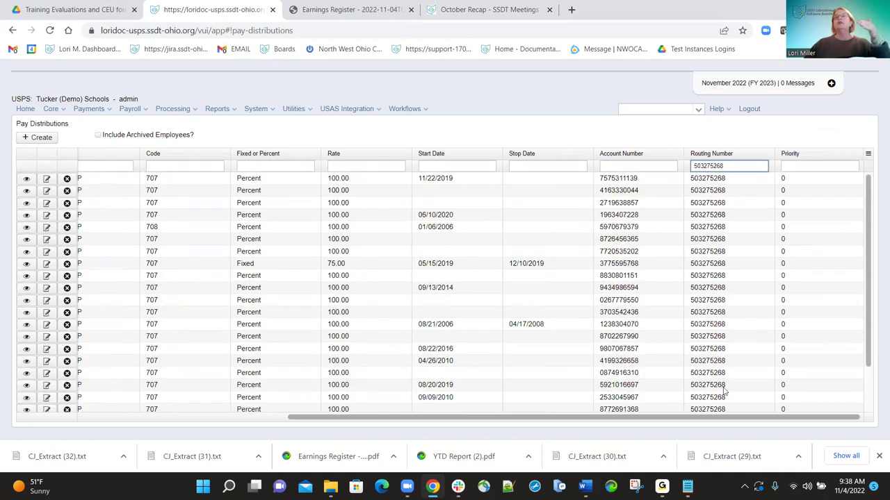
{"action": "left_click_drag", "start_coordinate": [723, 419], "coordinate": [625, 418]}
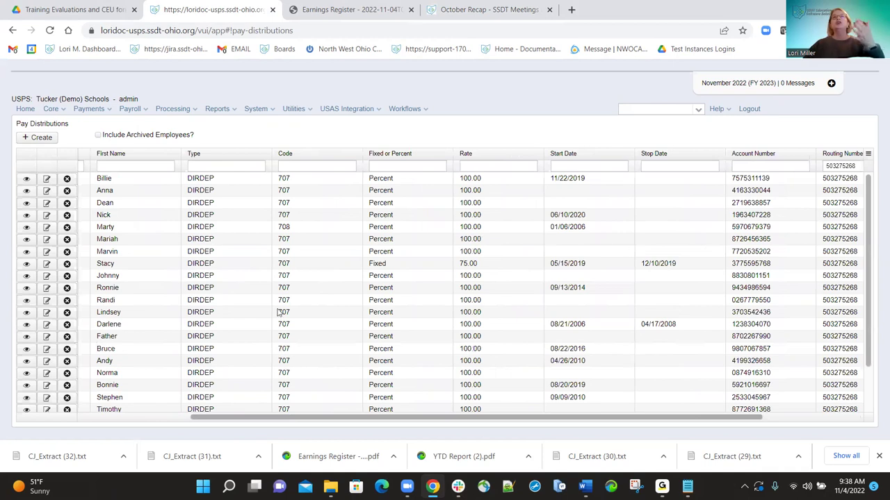
{"action": "scroll", "coordinate": [504, 343], "scroll_direction": "left", "scroll_amount": 3}
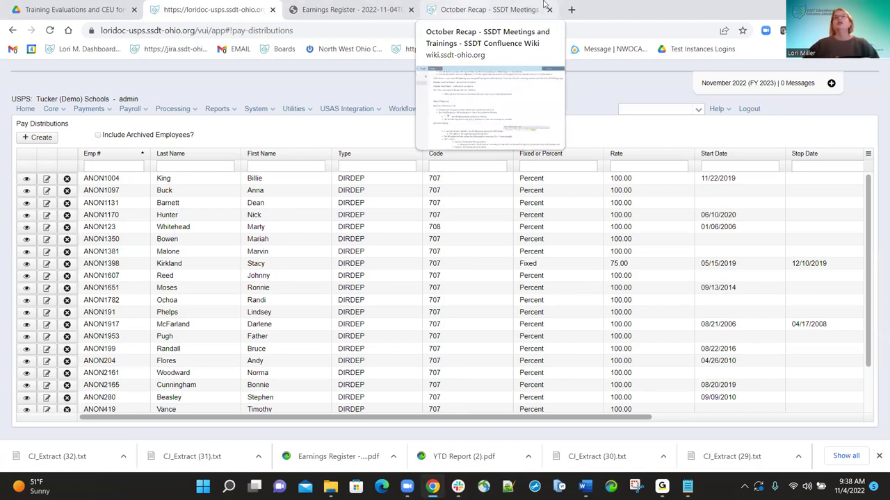
- Read the October Recap's W2 Form Printing notes, then open W2 Report and Submission in USPS and compare the W2 Printing options with the W2 Report Options
{"action": "left_click", "coordinate": [478, 11]}
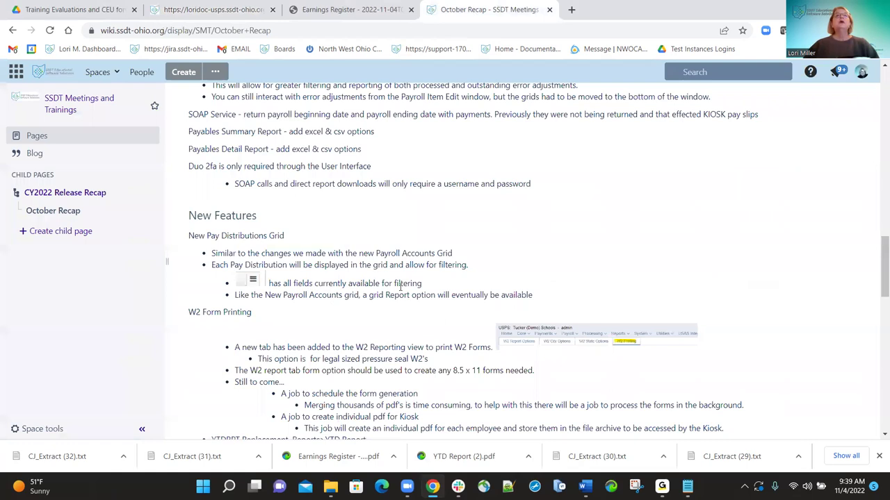
{"action": "scroll", "coordinate": [294, 266], "scroll_direction": "down", "scroll_amount": 1}
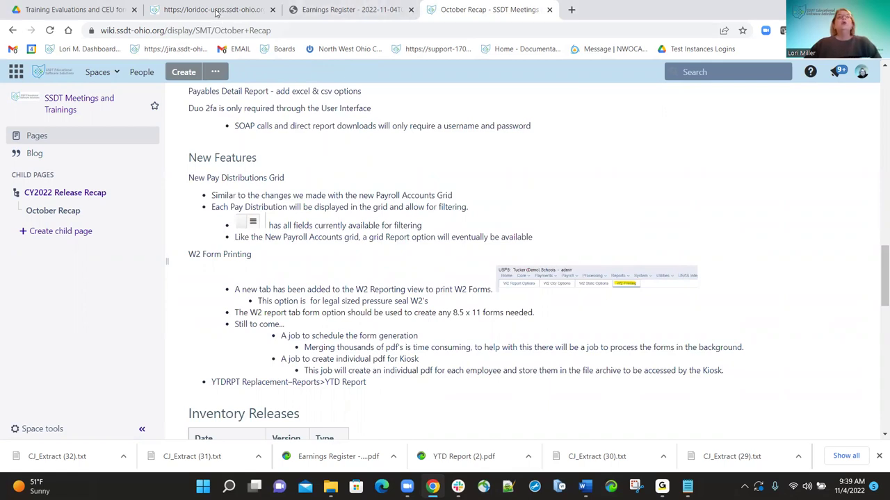
{"action": "left_click", "coordinate": [214, 12]}
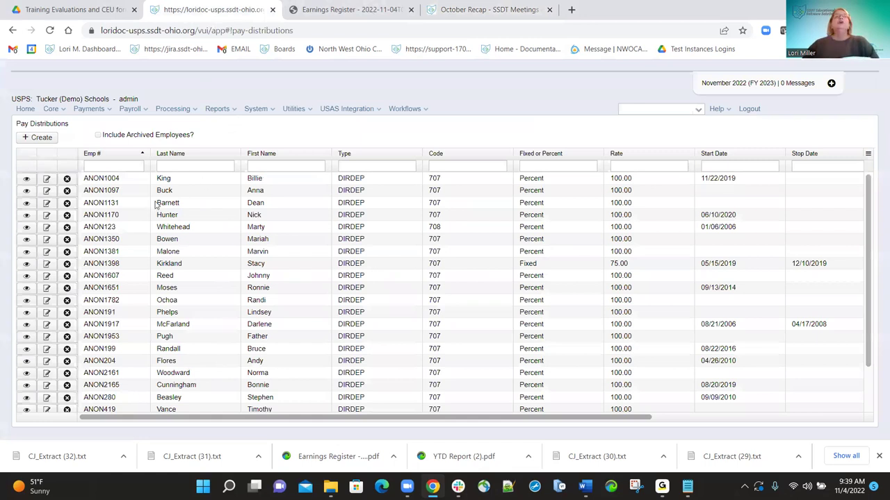
{"action": "key", "text": "alt+Left"}
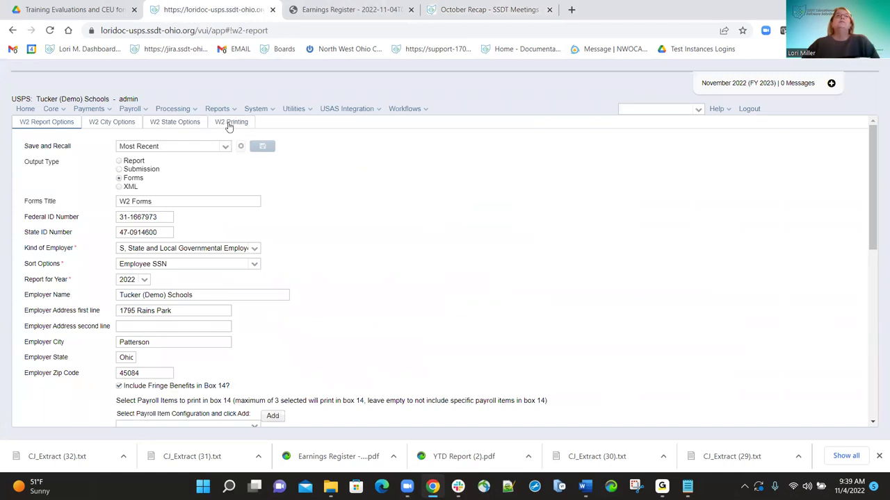
{"action": "left_click", "coordinate": [229, 123]}
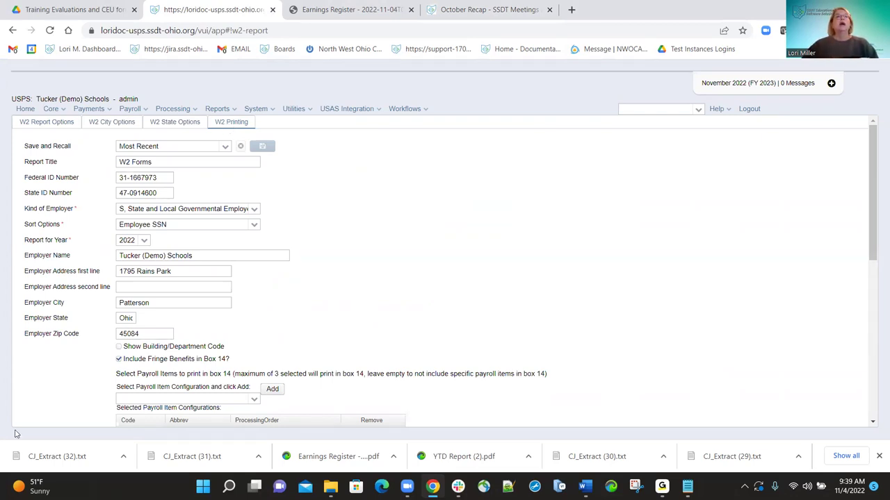
{"action": "left_click", "coordinate": [45, 123]}
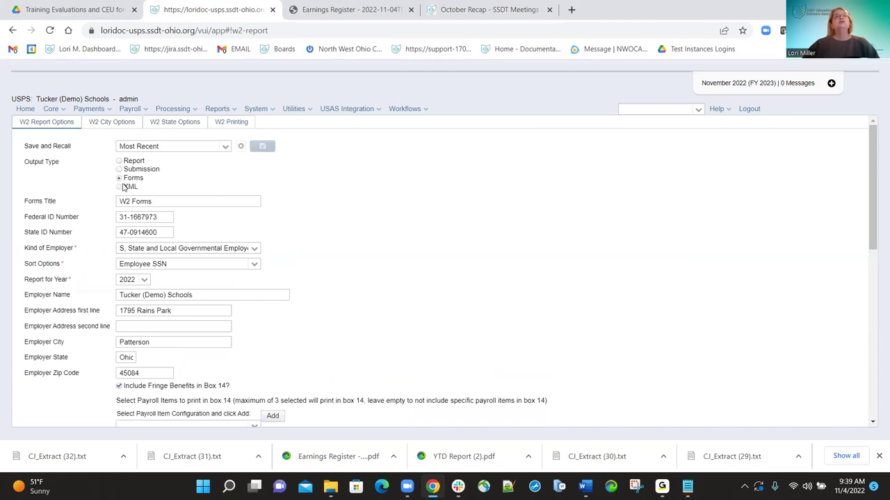
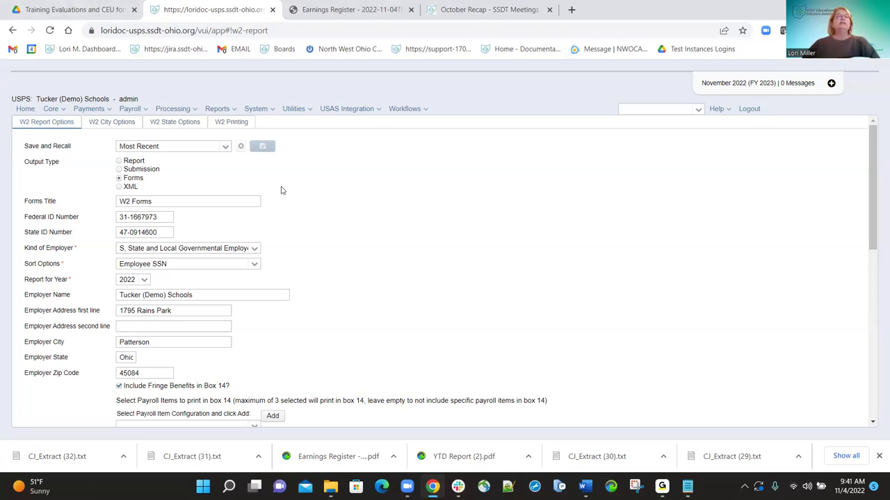
- Generate the YTD Report for 2022 with compensation information included, save it as YTD Report (3).pdf, and open the PDF
{"action": "left_click", "coordinate": [233, 111]}
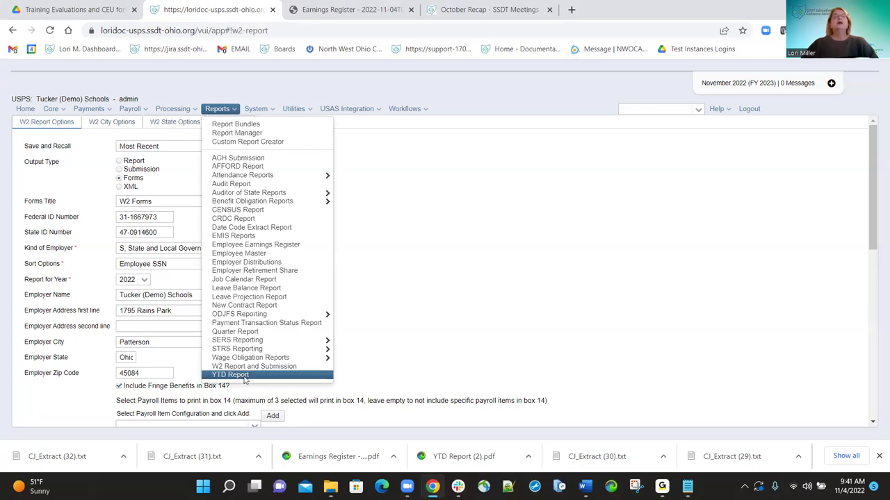
{"action": "left_click", "coordinate": [237, 376]}
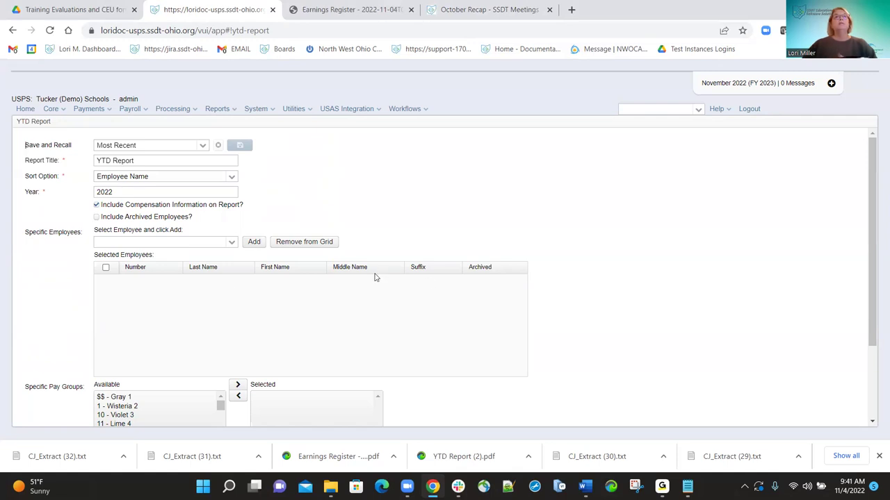
{"action": "scroll", "coordinate": [159, 261], "scroll_direction": "down", "scroll_amount": 2}
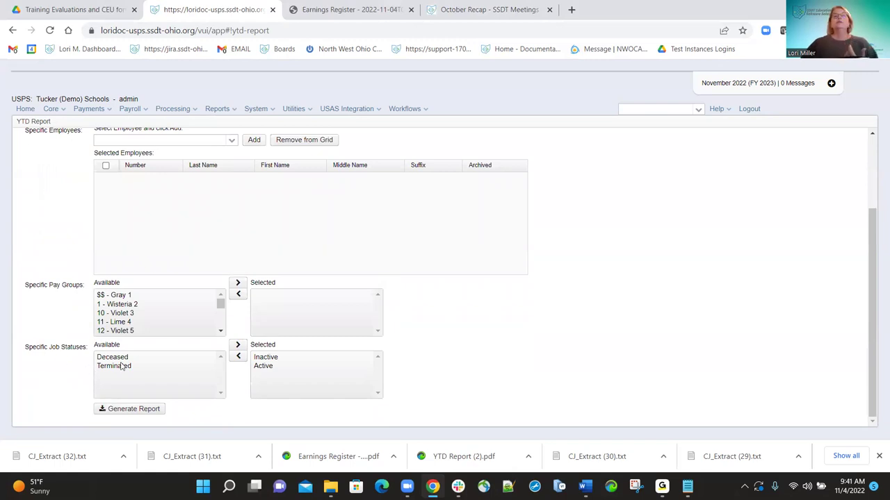
{"action": "left_click", "coordinate": [132, 408]}
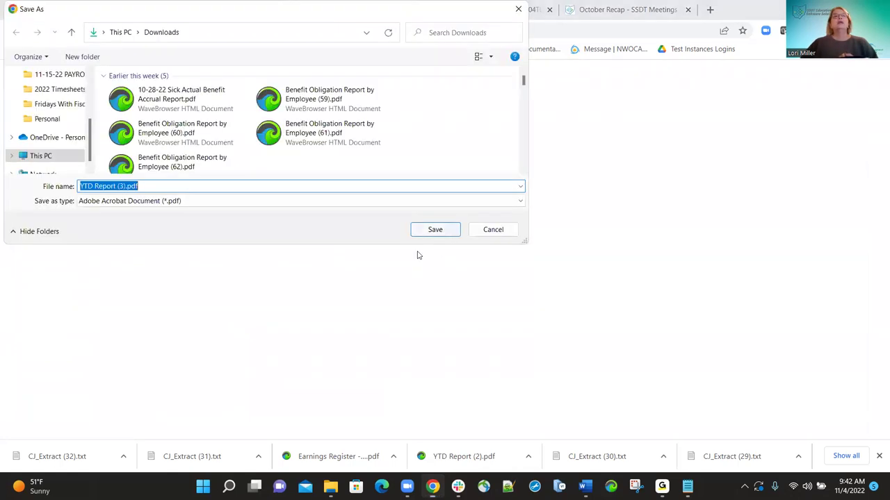
{"action": "key", "text": "Escape"}
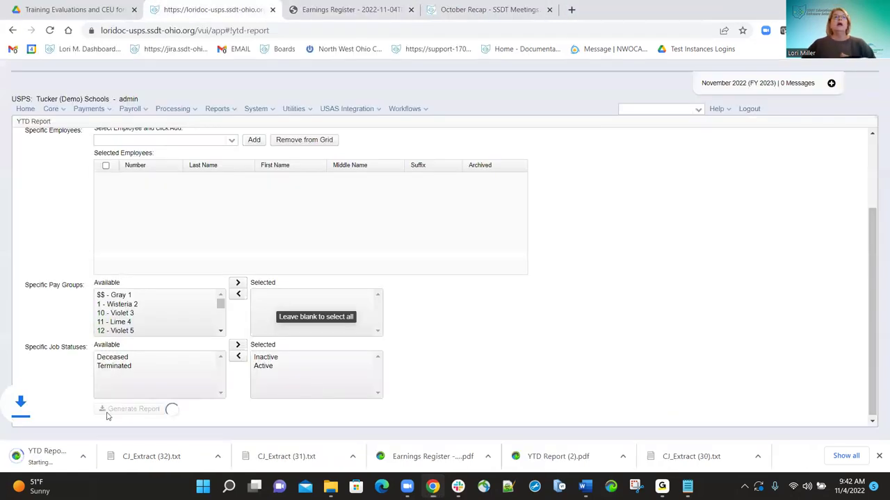
{"action": "left_click", "coordinate": [69, 459]}
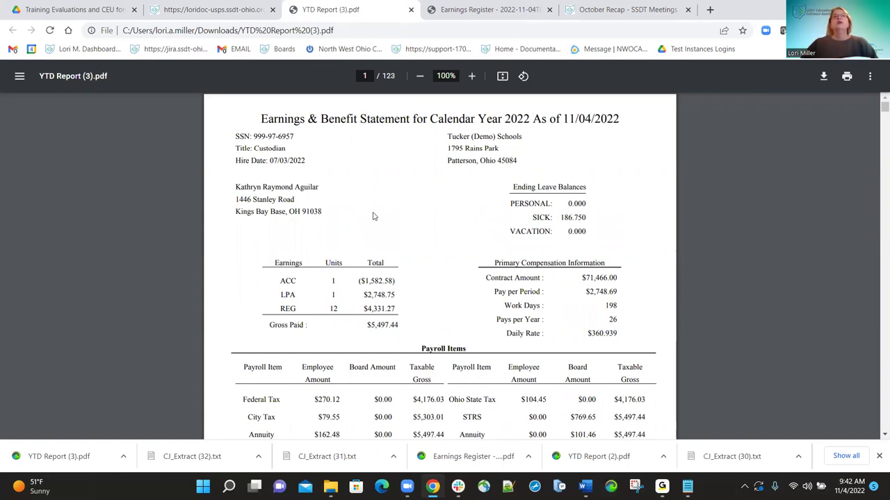
- Examine the earnings, primary compensation, payroll items and totals sections of several employees' statements in the YTD Report
{"action": "scroll", "coordinate": [441, 241], "scroll_direction": "down", "scroll_amount": 2}
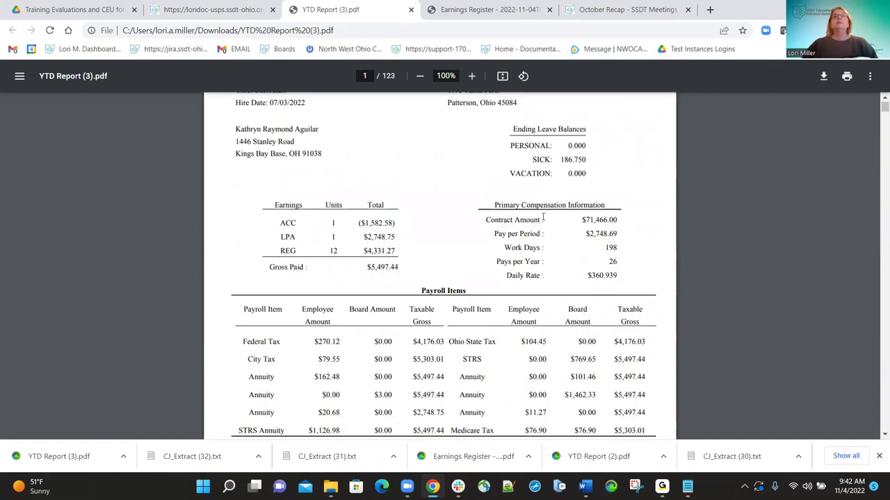
{"action": "scroll", "coordinate": [421, 228], "scroll_direction": "down", "scroll_amount": 2}
{"action": "scroll", "coordinate": [417, 238], "scroll_direction": "down", "scroll_amount": 3}
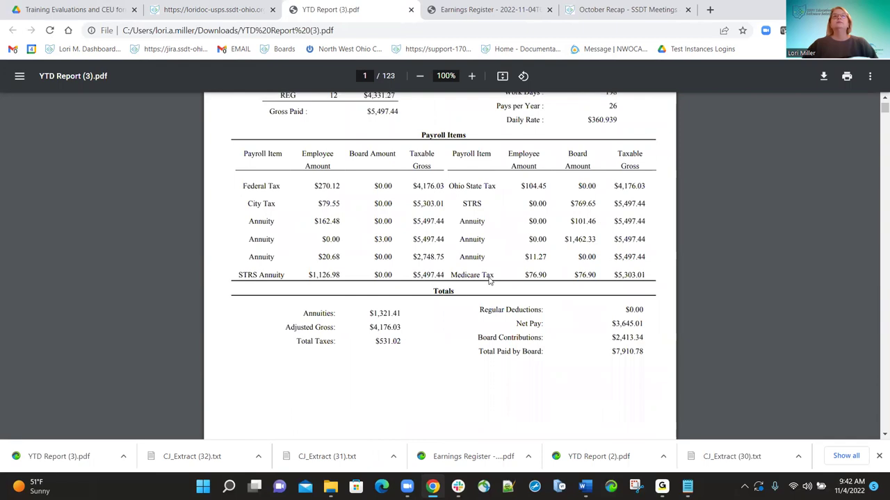
{"action": "scroll", "coordinate": [537, 295], "scroll_direction": "down", "scroll_amount": 5}
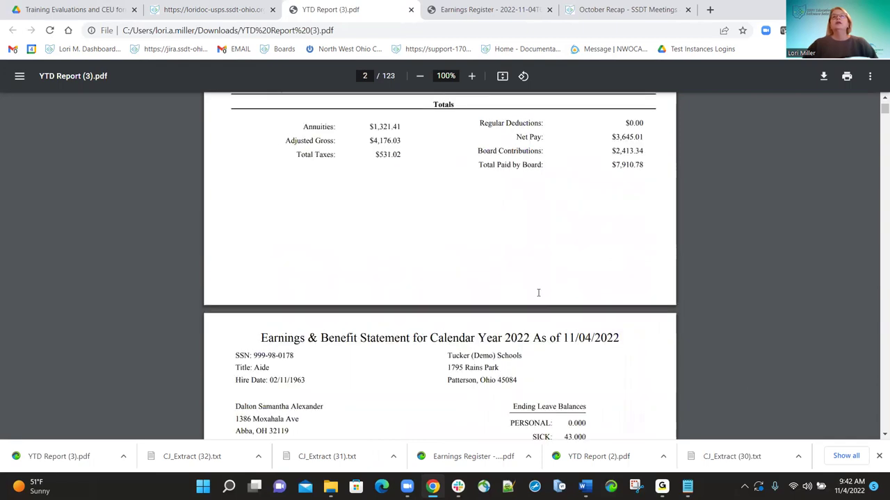
{"action": "scroll", "coordinate": [538, 293], "scroll_direction": "down", "scroll_amount": 5}
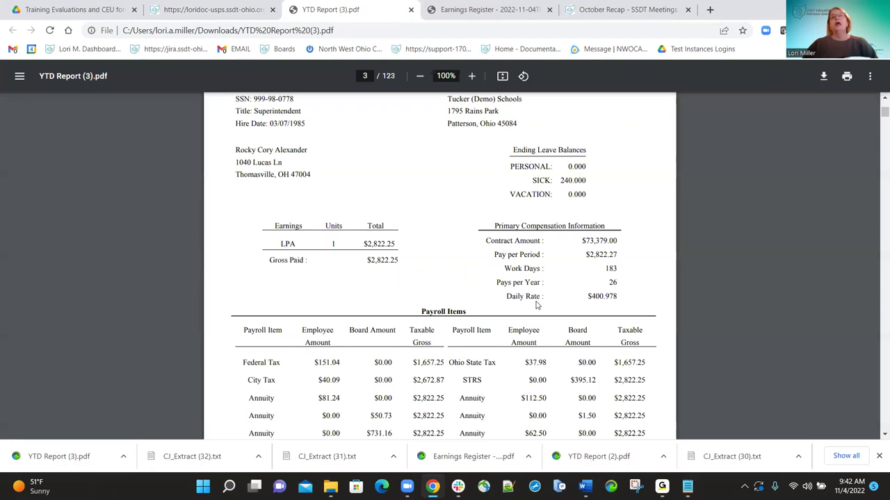
{"action": "scroll", "coordinate": [536, 305], "scroll_direction": "down", "scroll_amount": 15}
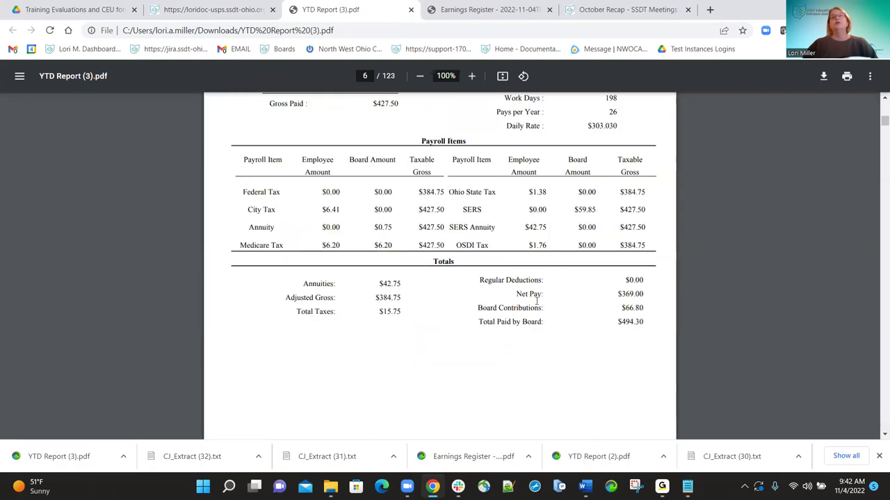
{"action": "scroll", "coordinate": [536, 300], "scroll_direction": "down", "scroll_amount": 10}
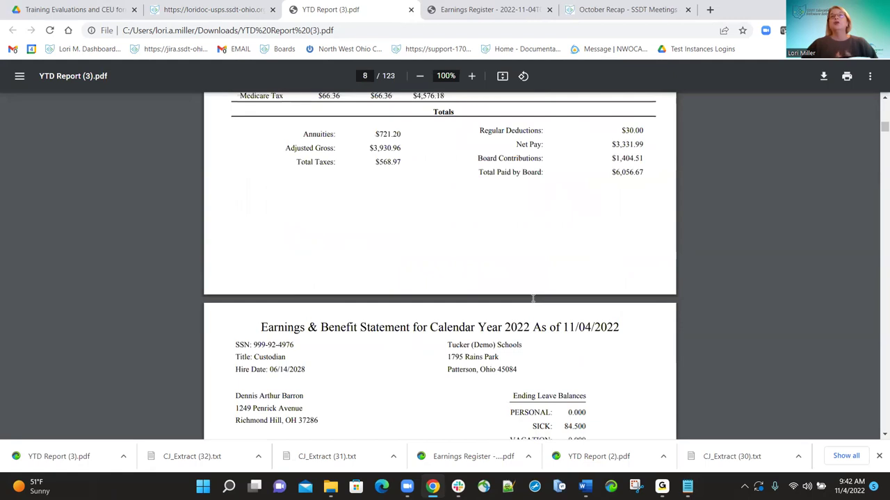
{"action": "scroll", "coordinate": [533, 298], "scroll_direction": "down", "scroll_amount": 3}
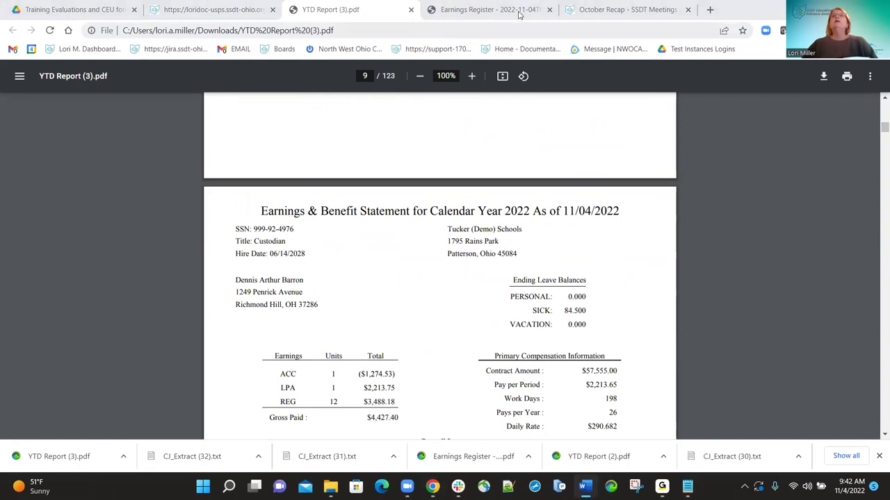
- Return to the October Recap and read the Inventory Releases section and its report bug fixes
{"action": "left_click", "coordinate": [608, 12]}
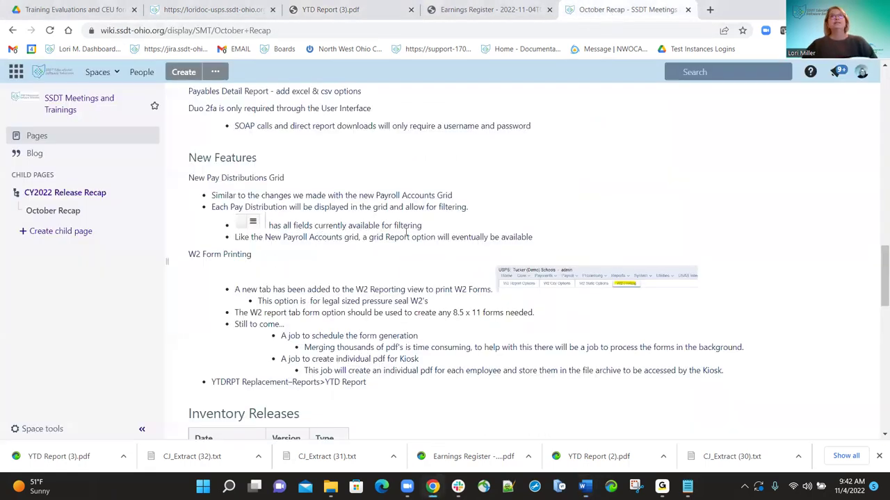
{"action": "scroll", "coordinate": [276, 233], "scroll_direction": "down", "scroll_amount": 2}
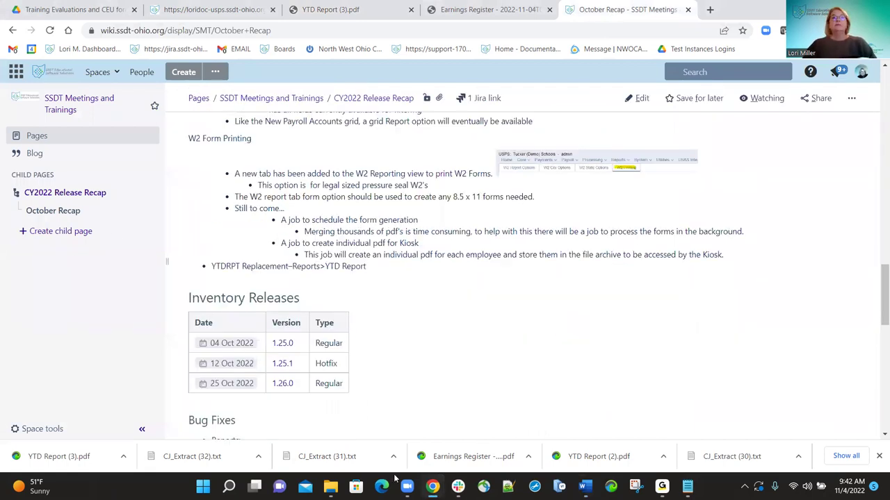
{"action": "scroll", "coordinate": [203, 396], "scroll_direction": "down", "scroll_amount": 2}
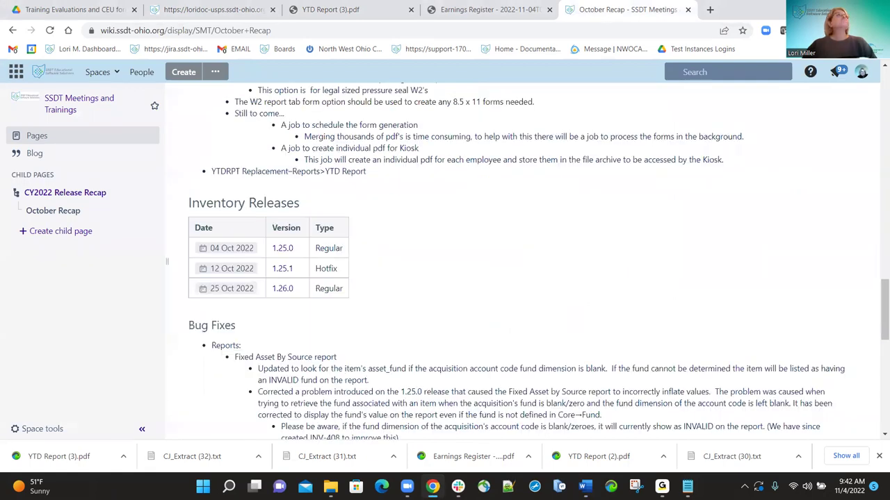
{"action": "scroll", "coordinate": [521, 260], "scroll_direction": "down", "scroll_amount": 4}
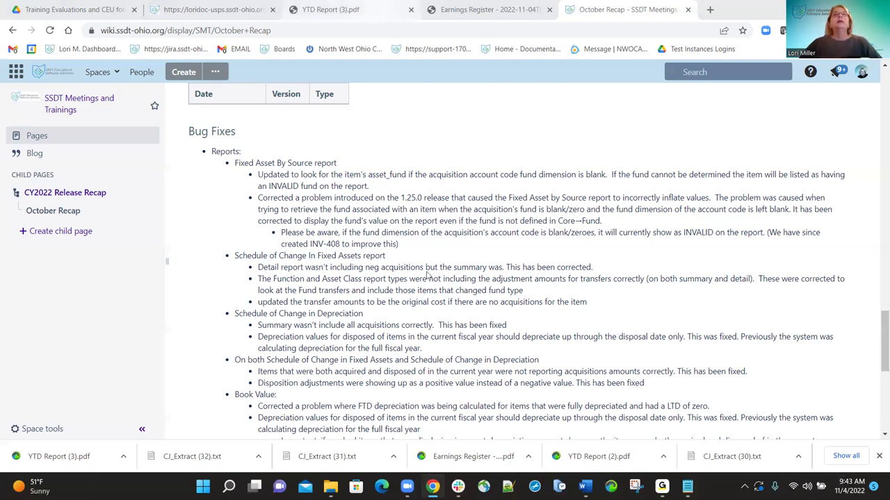
- Check page 9 of the YTD Report and look up that custodian by last name in USPS to open the employee dashboard
{"action": "key", "text": "ctrl+3"}
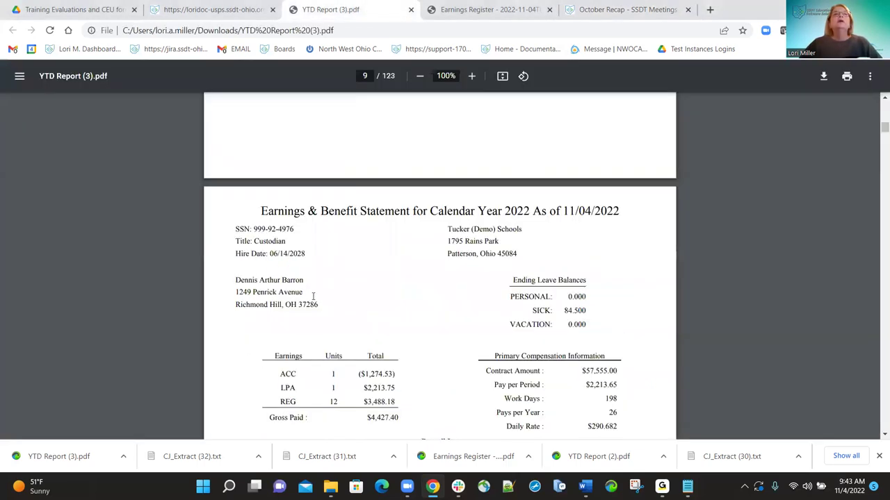
{"action": "left_click", "coordinate": [249, 14]}
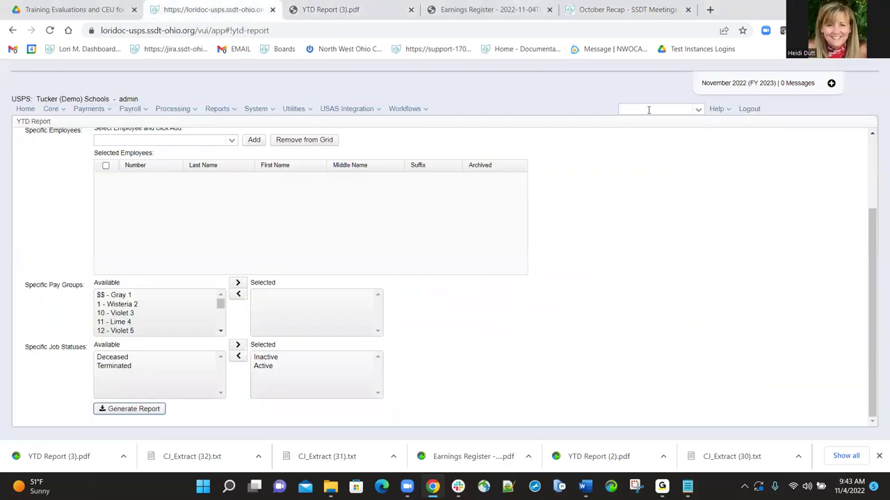
{"action": "scroll", "coordinate": [648, 113], "scroll_direction": "up", "scroll_amount": 2}
{"action": "left_click", "coordinate": [649, 111]}
{"action": "type", "text": "barron"}
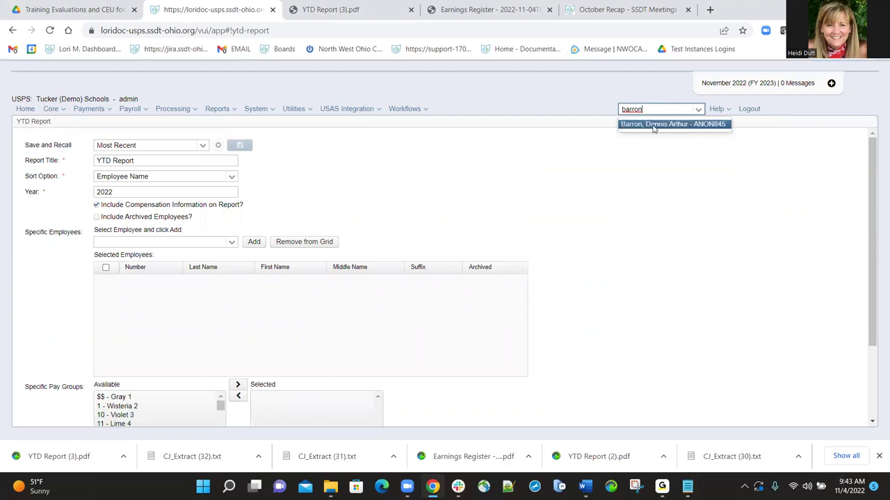
{"action": "left_click", "coordinate": [652, 124]}
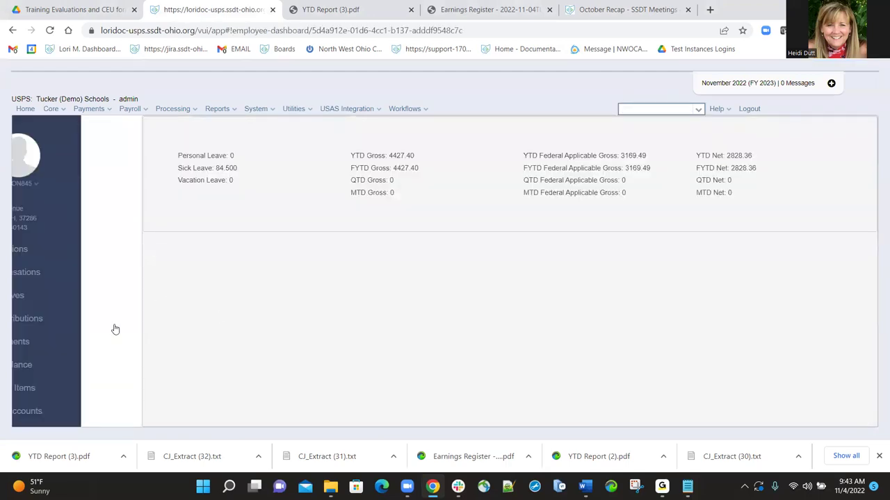
- Examine the Primary Compensation option on the employee's Custodian contract compensation starting 08/25/2022, then close the record without saving
{"action": "left_click", "coordinate": [76, 272]}
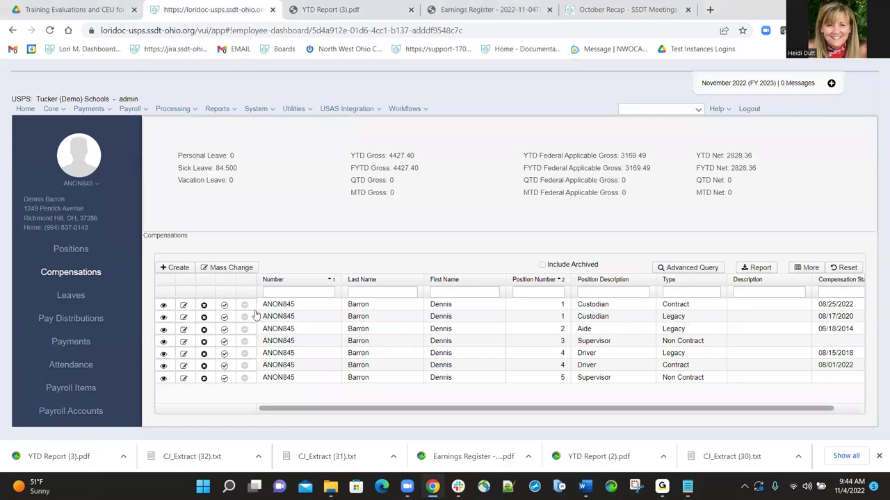
{"action": "left_click", "coordinate": [185, 306]}
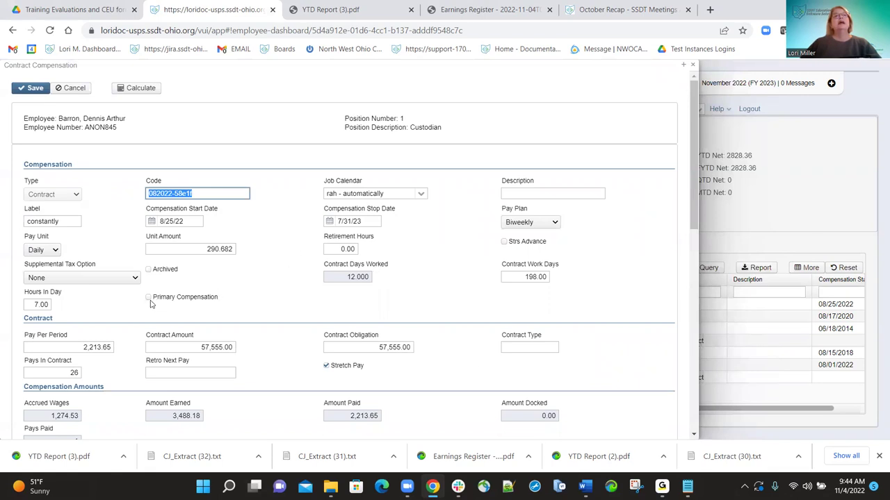
{"action": "left_click", "coordinate": [692, 65]}
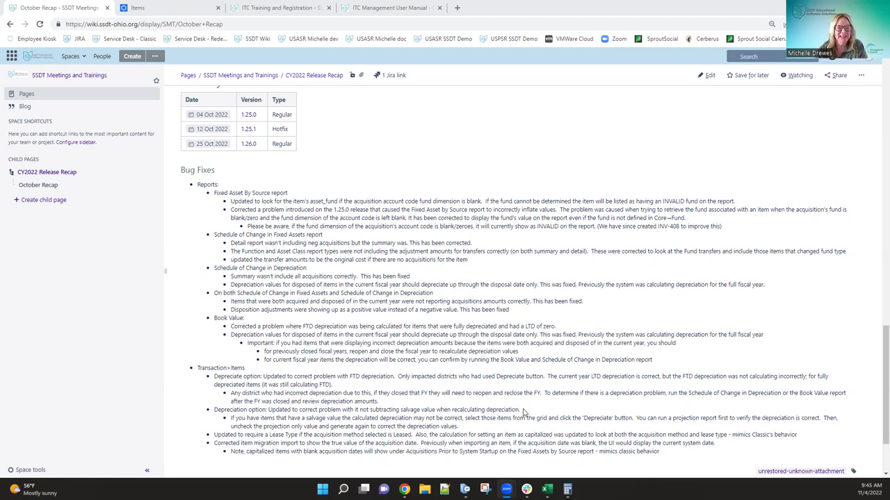
- Review the October Recap's Inventory bug fixes, highlighting the heading covering both Schedule of Change in Fixed Assets and Schedule of Change in Depreciation
{"action": "scroll", "coordinate": [515, 309], "scroll_direction": "up", "scroll_amount": 2}
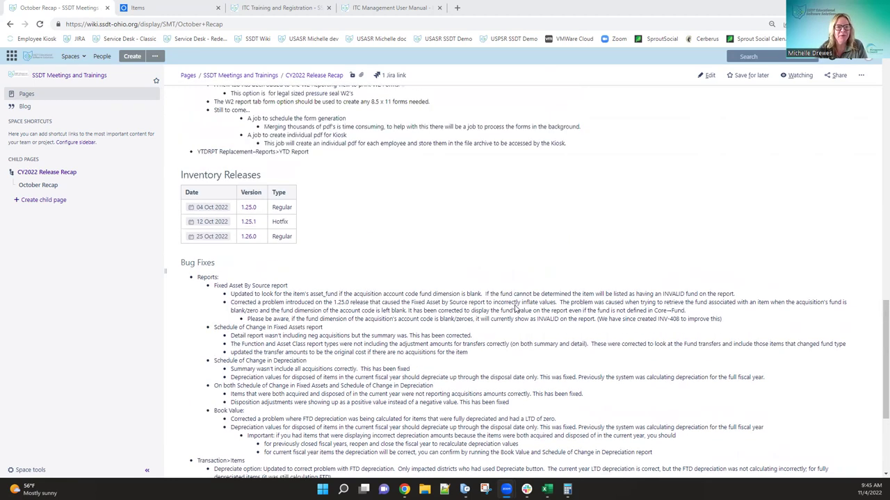
{"action": "scroll", "coordinate": [515, 310], "scroll_direction": "down", "scroll_amount": 2}
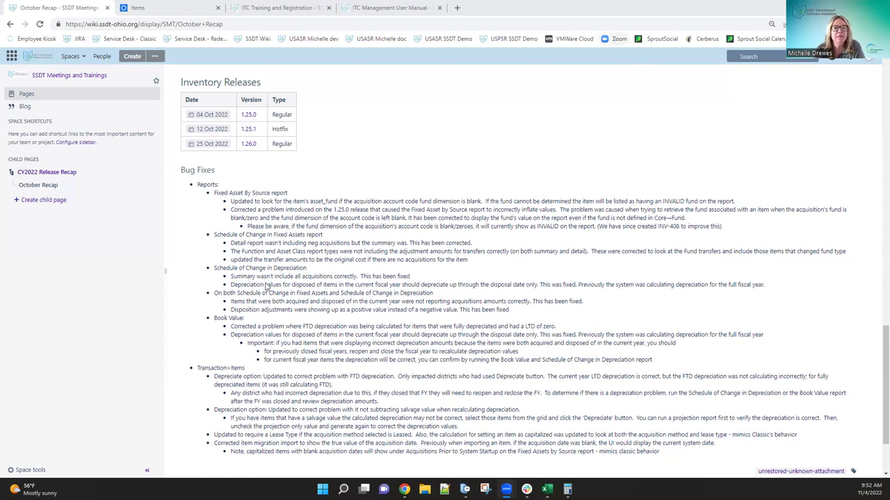
{"action": "left_click_drag", "start_coordinate": [249, 293], "coordinate": [435, 297]}
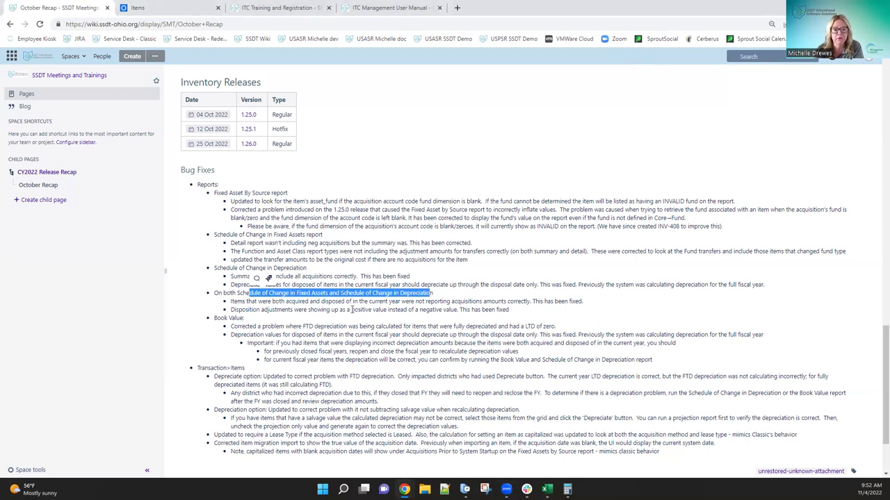
{"action": "left_click", "coordinate": [293, 303]}
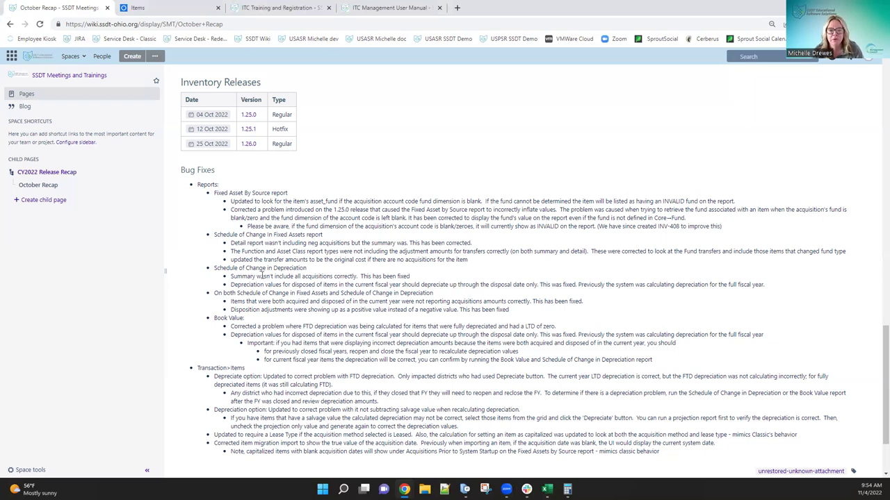
- Highlight the disposed-item depreciation fixes under Schedule of Change in Depreciation and Book Value, then read the remaining Inventory bug fixes through Transaction>Items
{"action": "left_click_drag", "start_coordinate": [235, 284], "coordinate": [376, 285]}
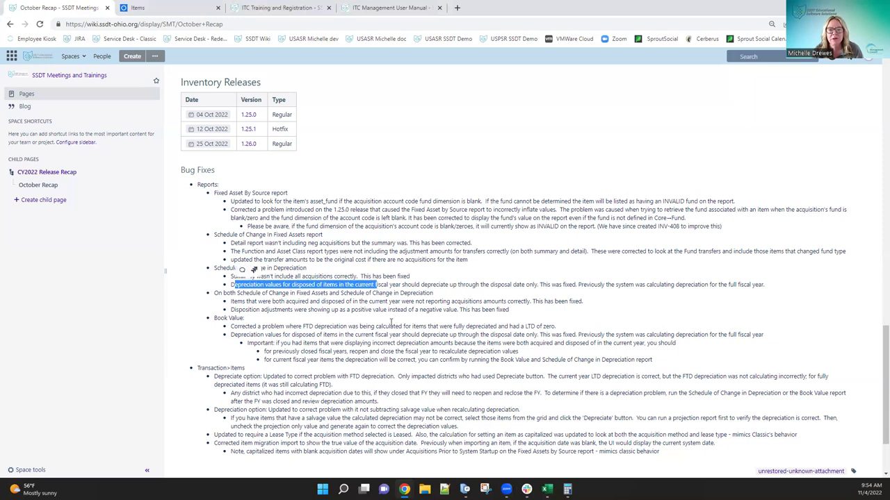
{"action": "left_click_drag", "start_coordinate": [236, 335], "coordinate": [403, 335]}
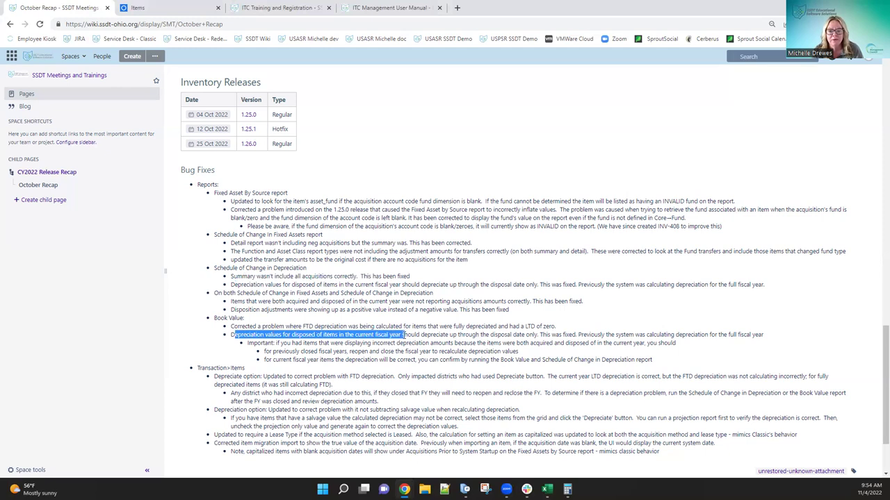
{"action": "left_click", "coordinate": [528, 337]}
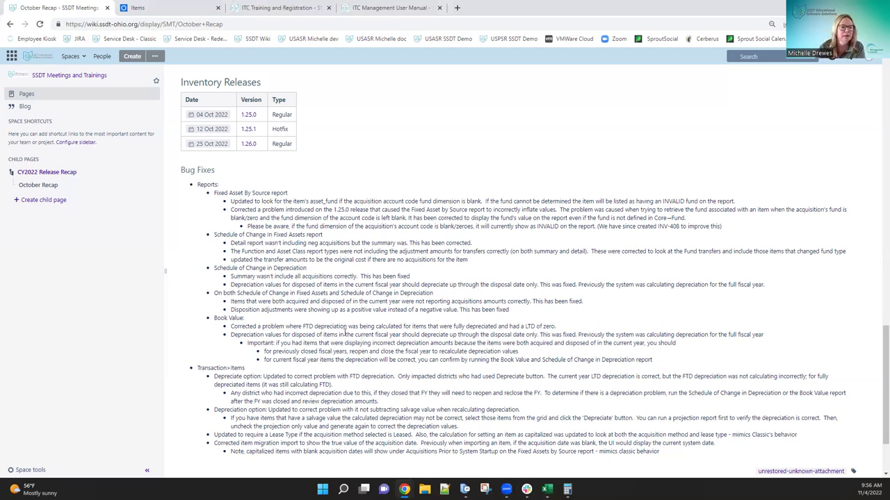
{"action": "scroll", "coordinate": [346, 333], "scroll_direction": "down", "scroll_amount": 3}
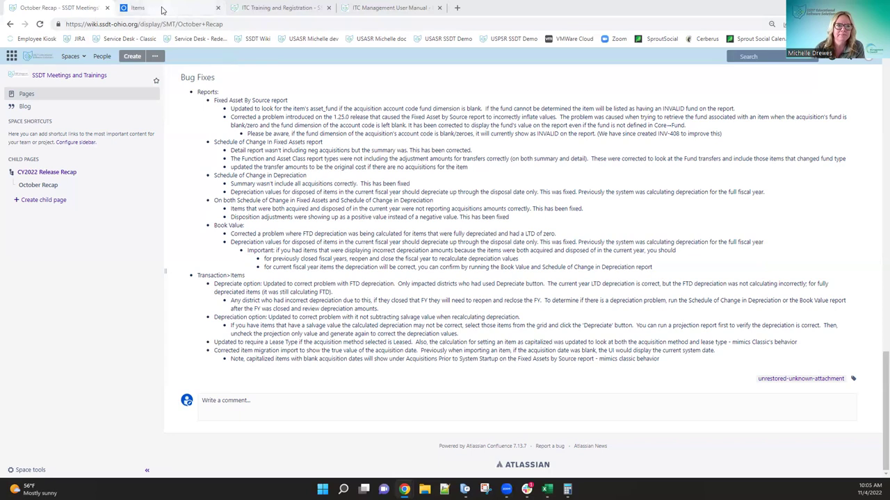
- Review the training sessions on the ITC Training and Registration page, then view the ITC Management User Manual
{"action": "left_click", "coordinate": [267, 8]}
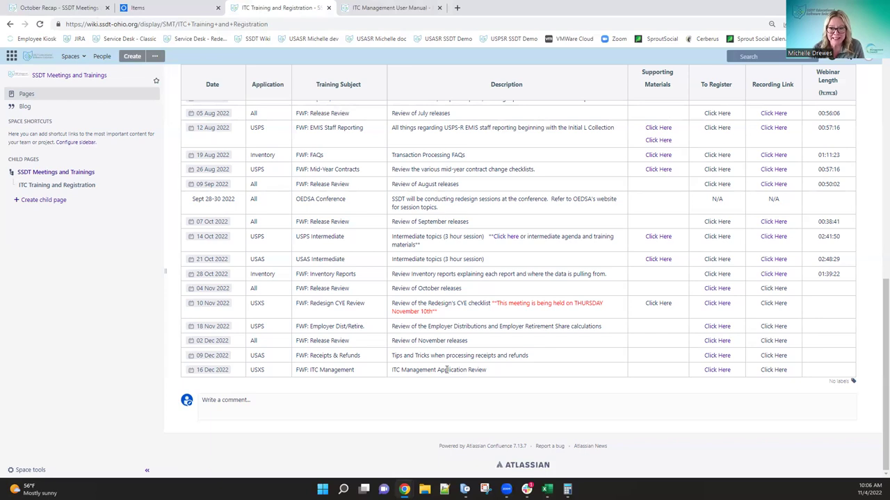
{"action": "left_click", "coordinate": [397, 10]}
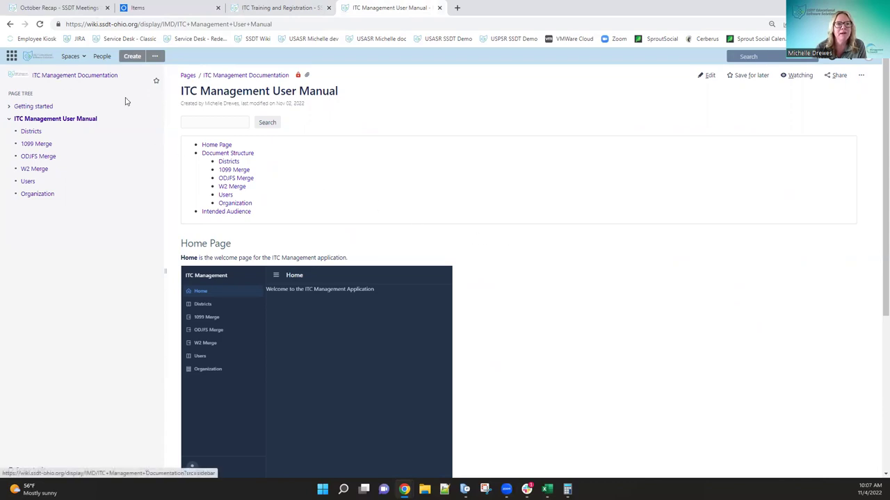
- Locate the ITC Management User Manual from the SSDT Wiki main page through ITC Management Documentation, then return to the ITC training schedule
{"action": "left_click", "coordinate": [257, 39]}
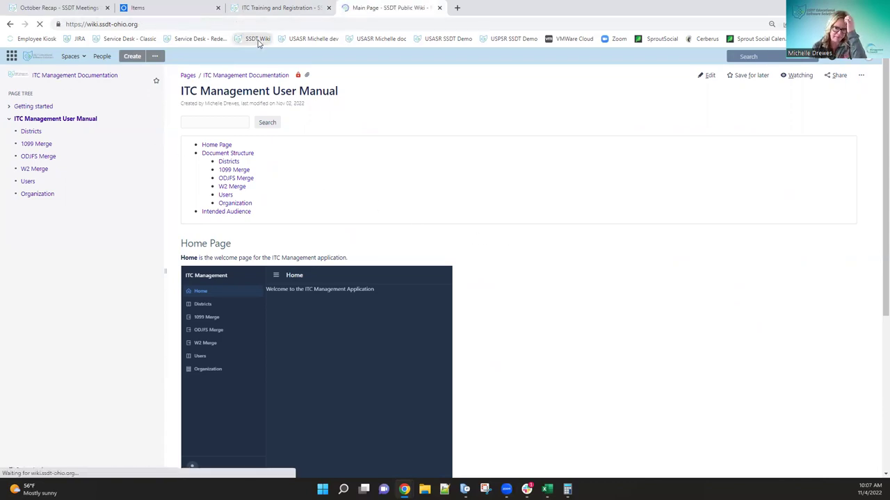
{"action": "scroll", "coordinate": [333, 222], "scroll_direction": "down", "scroll_amount": 3}
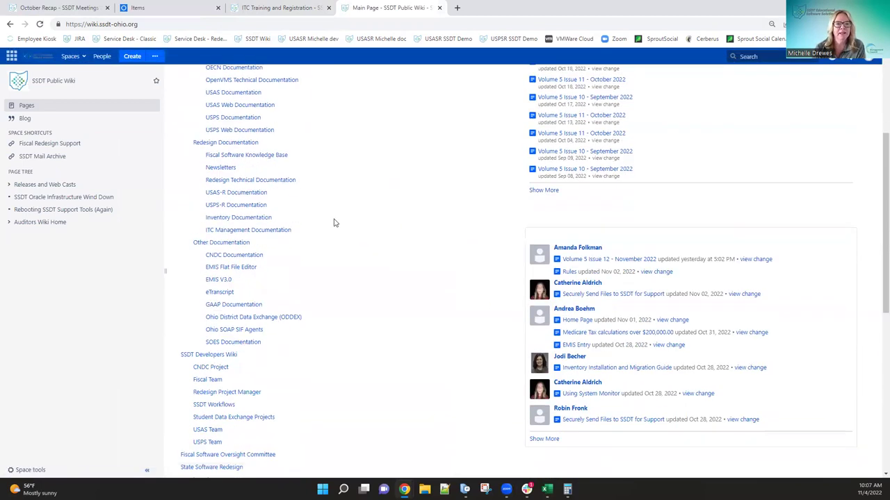
{"action": "left_click", "coordinate": [253, 235]}
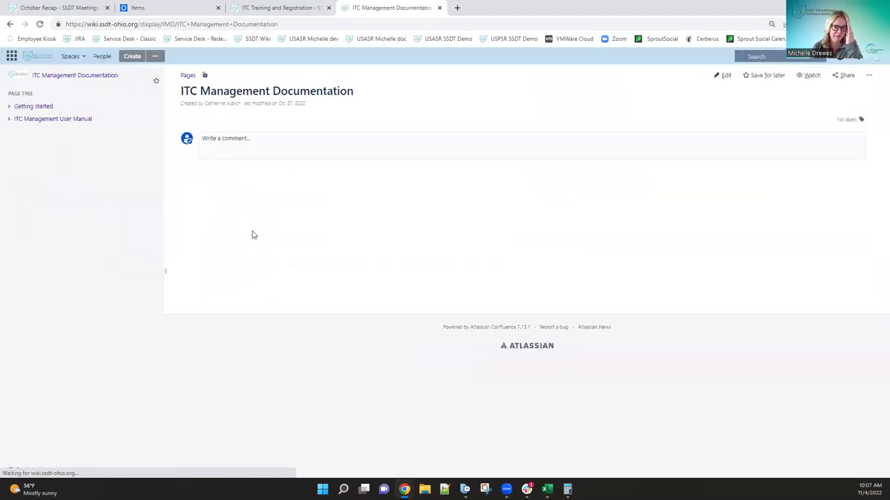
{"action": "left_click", "coordinate": [59, 121]}
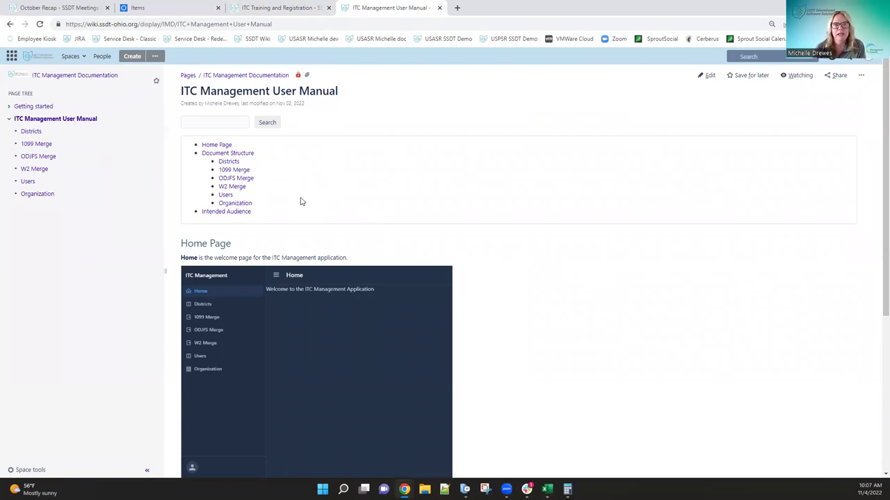
{"action": "left_click", "coordinate": [276, 10]}
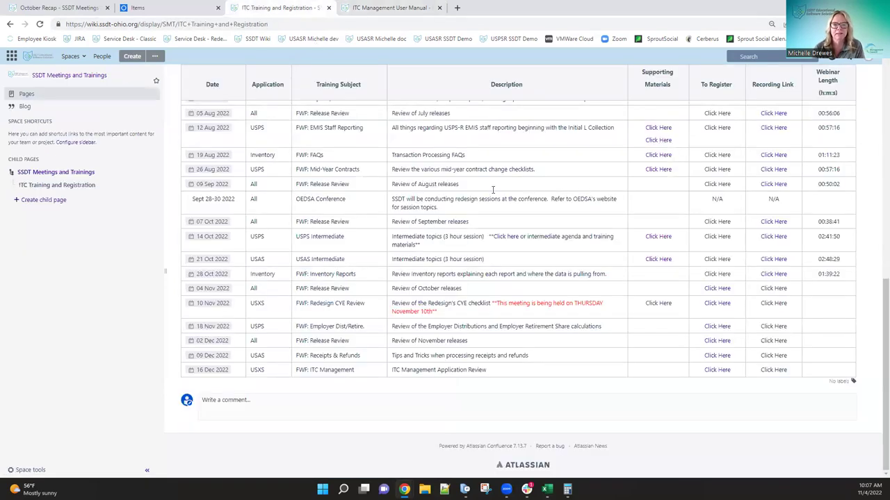